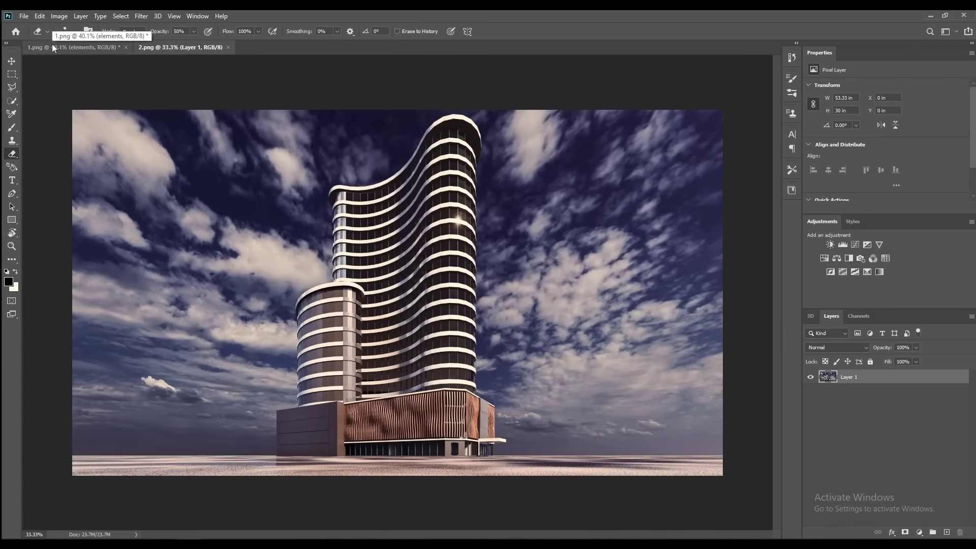
In 1.png, show the bldgs city layer behind the tower and reselect the tower layer.
click(51, 45)
click(865, 377)
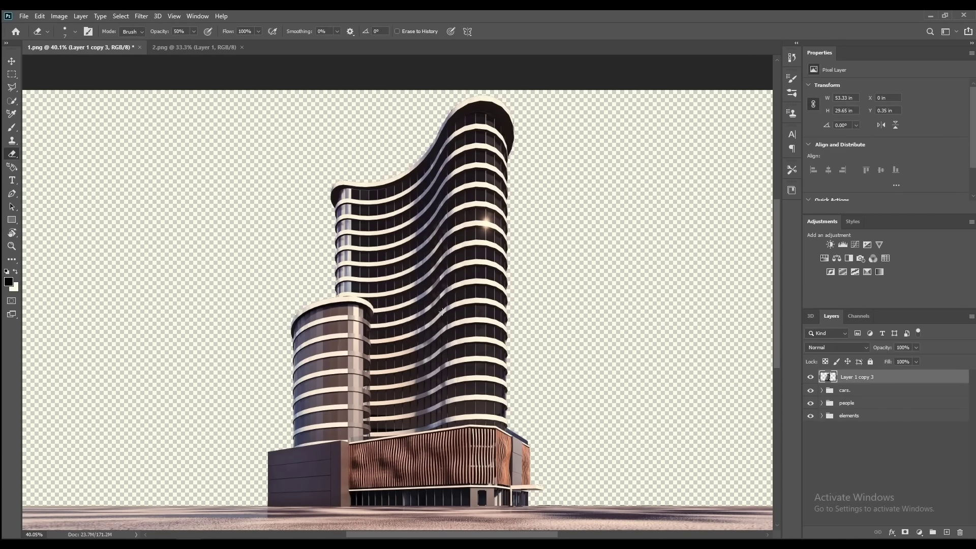
click(867, 416)
click(811, 458)
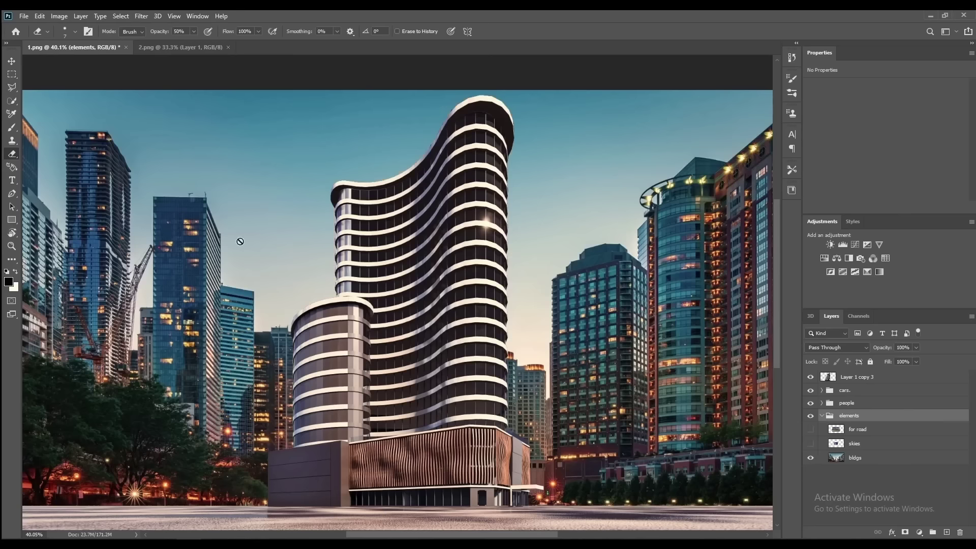
click(872, 378)
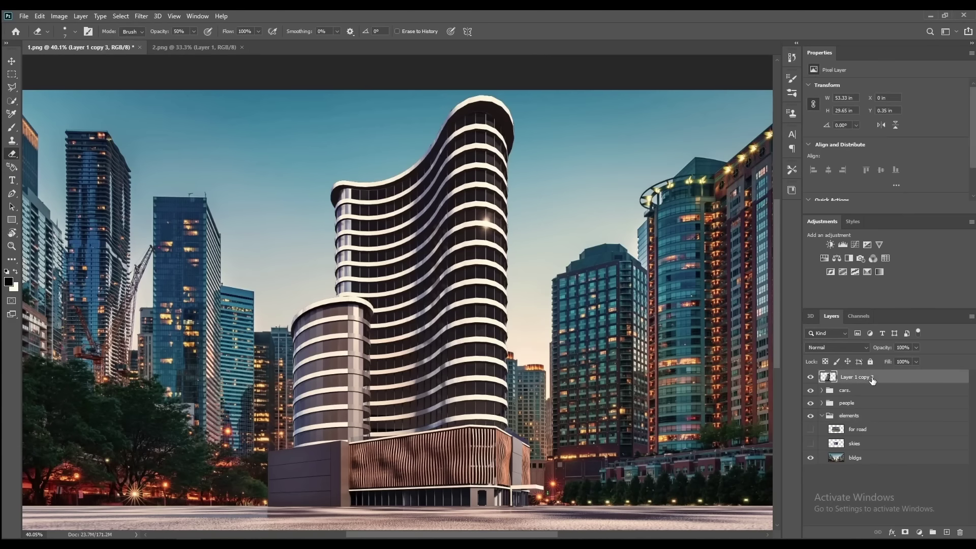
Fit the image to the window and delete a marquee selection of the tower's bottom ground strip.
key(m)
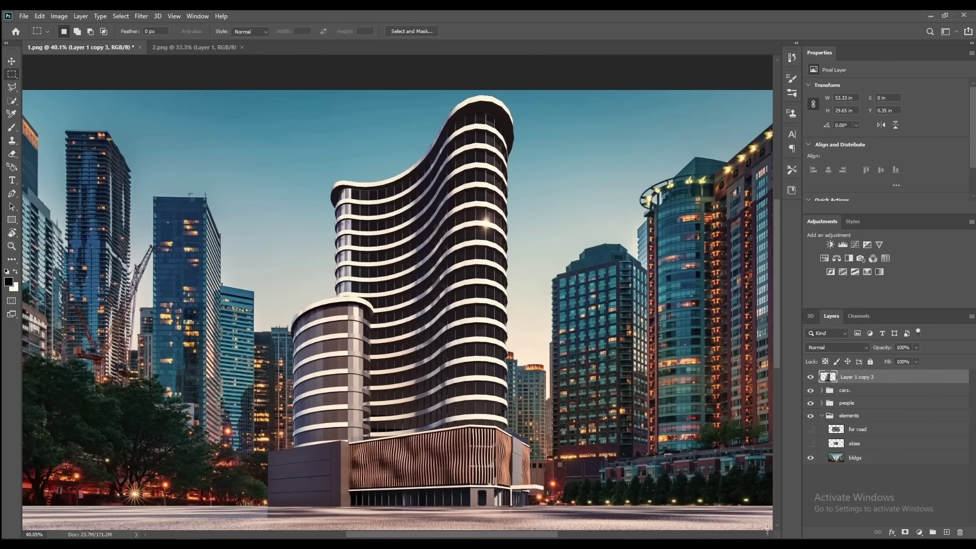
scroll(725, 499, down, 3)
key(z)
key(ctrl+0)
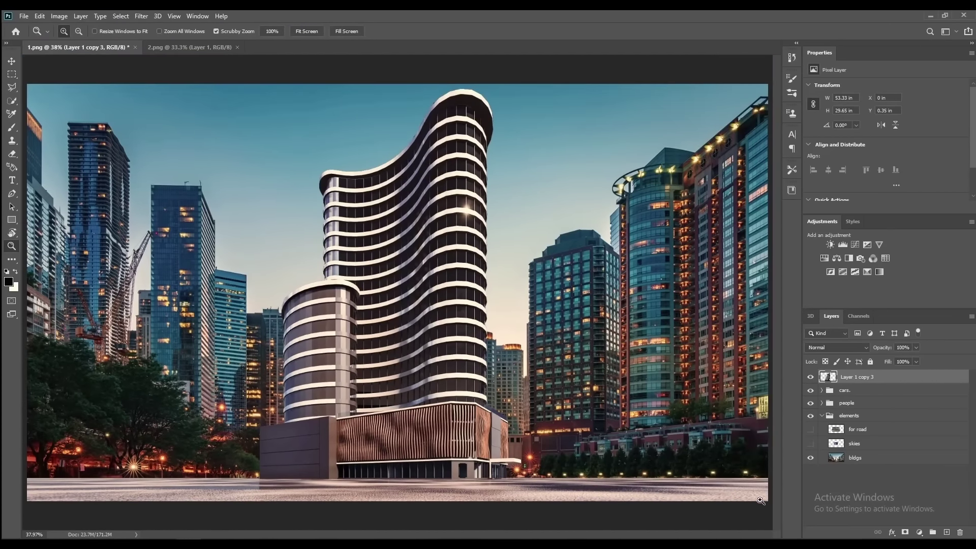
key(m)
drag(764, 503, 15, 479)
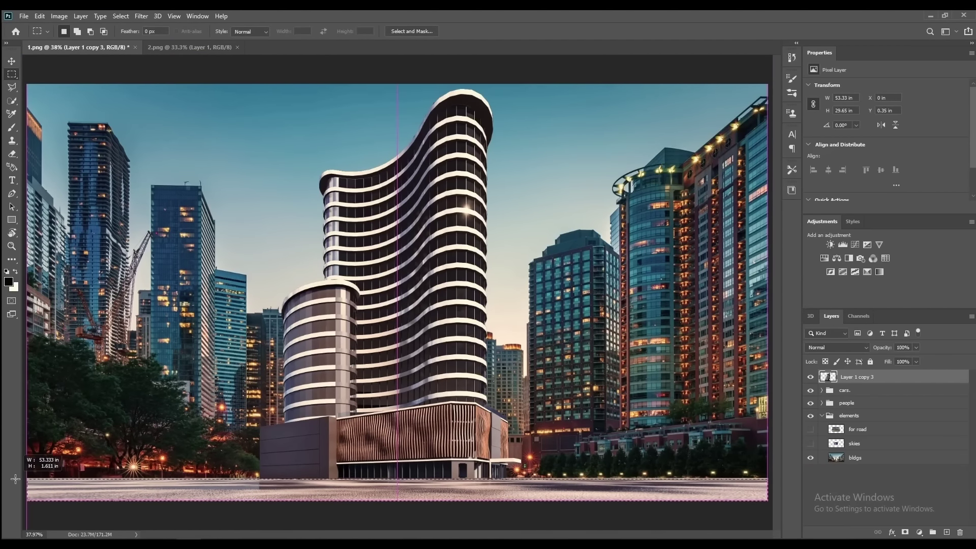
key(Delete)
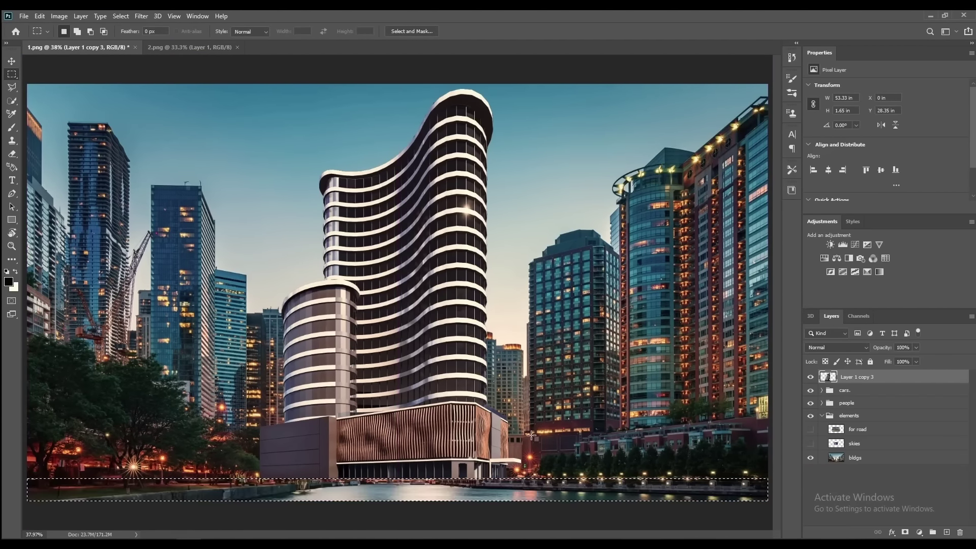
Delete the remaining strip just above it, then select the waterfront strip and move it over the lower-left trees.
drag(649, 480, 649, 472)
key(Delete)
key(ctrl+d)
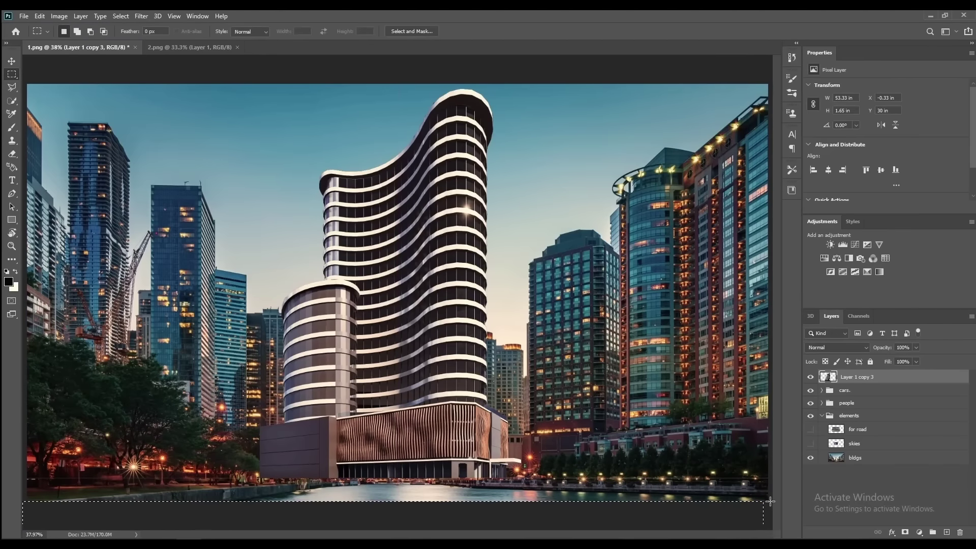
drag(510, 474, 769, 502)
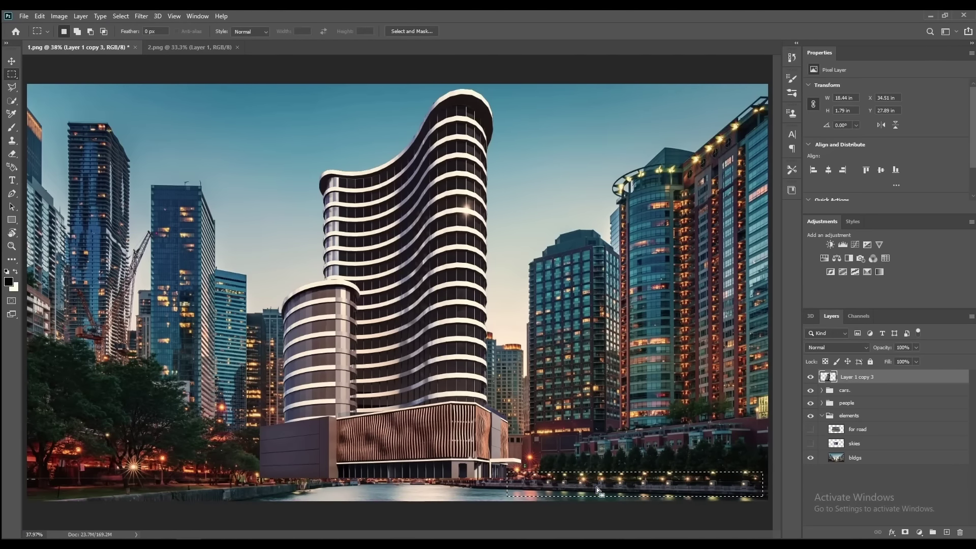
mouse_move(577, 483)
mouse_down()
mouse_move(98, 466)
mouse_move(136, 464)
mouse_up()
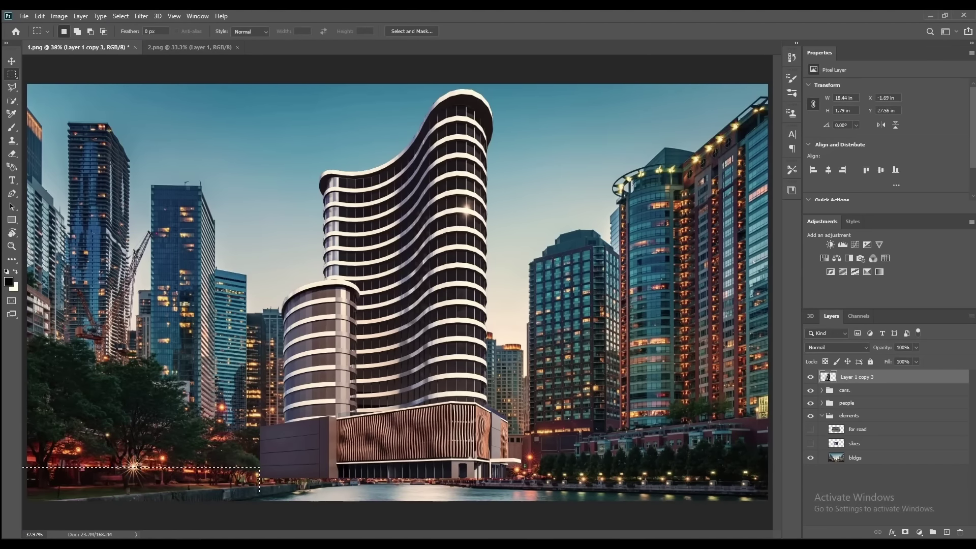
Isolate the for road layer by hiding the other layers, and zoom in on it.
click(881, 432)
click(811, 430)
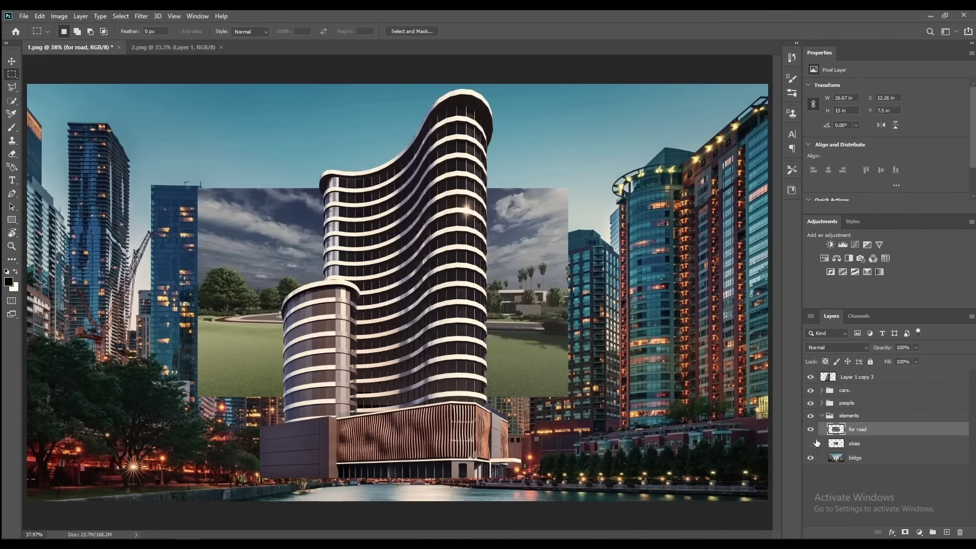
click(810, 458)
click(810, 376)
key(z)
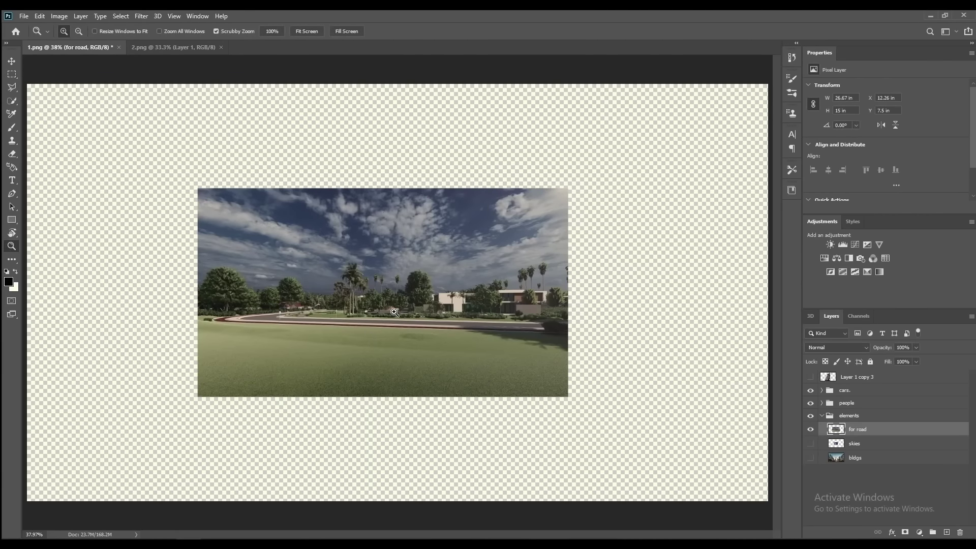
click(394, 312)
Marquee-delete the grass below the road and the sky and trees above it.
key(m)
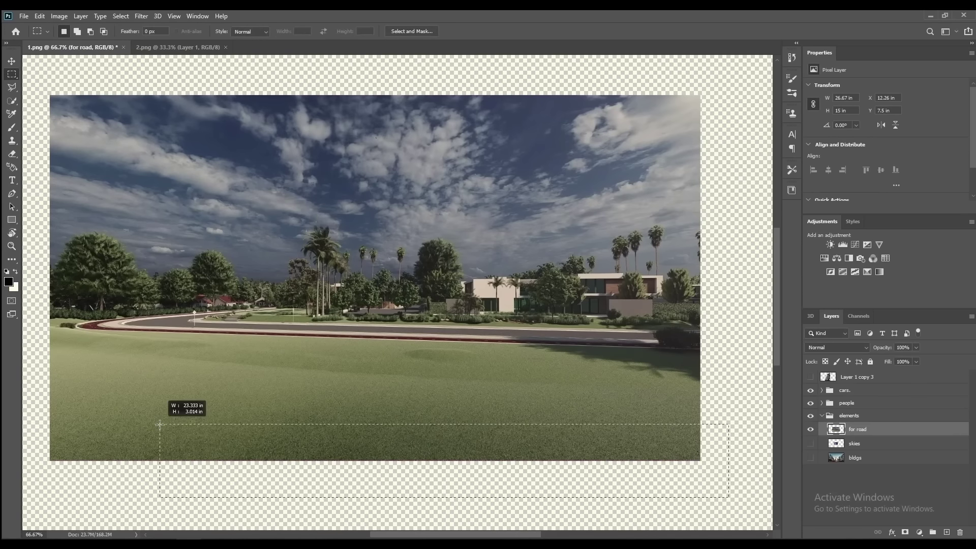
drag(118, 352, 769, 462)
key(Delete)
drag(104, 157, 762, 301)
key(Delete)
drag(212, 132, 772, 278)
scroll(328, 270, up, 2)
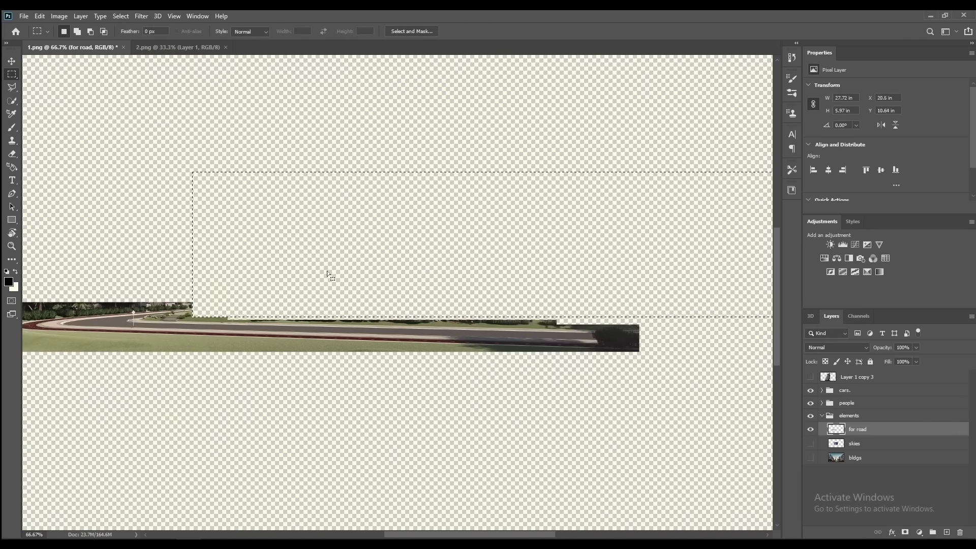
scroll(229, 435, up, 2)
key(ctrl+d)
Erase the leftover scenery, the shadow below the road and the bushes at its right end.
key(e)
mouse_move(137, 295)
mouse_down()
mouse_move(416, 316)
mouse_move(442, 212)
mouse_move(178, 283)
mouse_move(565, 305)
mouse_move(191, 255)
mouse_move(231, 236)
mouse_move(558, 203)
mouse_move(288, 231)
mouse_move(222, 294)
mouse_move(425, 298)
mouse_move(303, 320)
mouse_move(264, 311)
mouse_move(567, 320)
mouse_up()
scroll(303, 320, right, 5)
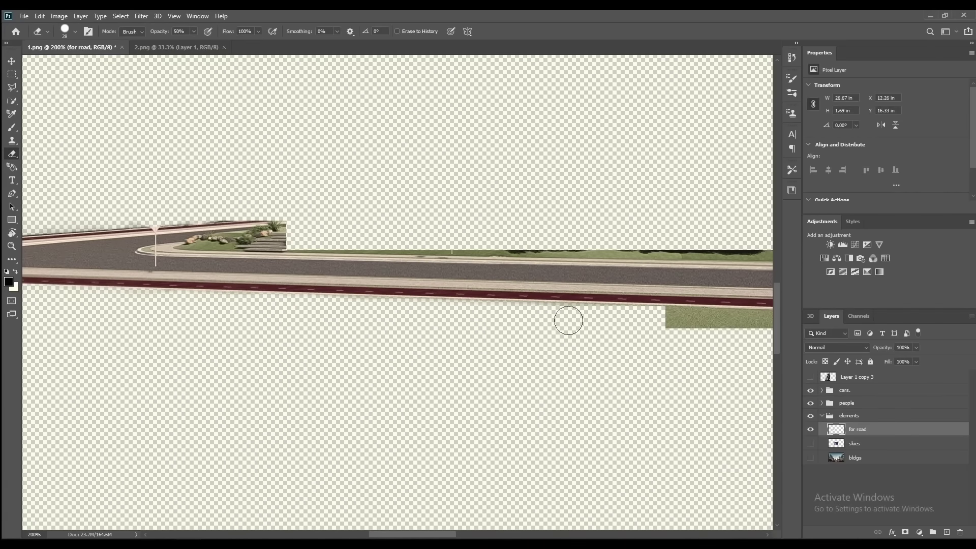
scroll(131, 322, right, 6)
mouse_move(131, 323)
mouse_down()
mouse_move(554, 334)
mouse_move(651, 353)
mouse_move(466, 353)
mouse_move(488, 349)
mouse_up()
scroll(650, 354, right, 5)
scroll(488, 348, right, 5)
mouse_move(280, 346)
mouse_down()
mouse_move(480, 256)
mouse_move(509, 305)
mouse_up()
Erase the remaining shadow and the grass above the curved road, then fit the image to the window.
scroll(402, 239, left, 5)
drag(403, 240, 543, 234)
scroll(168, 244, right, 5)
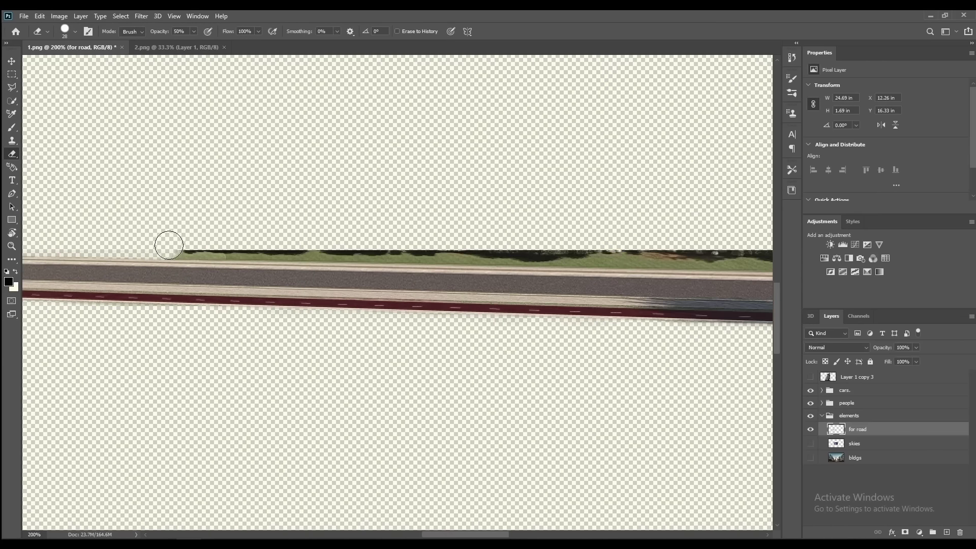
mouse_move(168, 244)
mouse_down()
mouse_move(628, 251)
mouse_move(623, 261)
mouse_move(239, 251)
mouse_move(623, 261)
mouse_up()
scroll(627, 250, right, 5)
scroll(391, 268, left, 5)
key(z)
key(e)
mouse_move(392, 267)
mouse_down()
mouse_move(415, 256)
mouse_move(480, 264)
mouse_move(247, 271)
mouse_move(356, 244)
mouse_up()
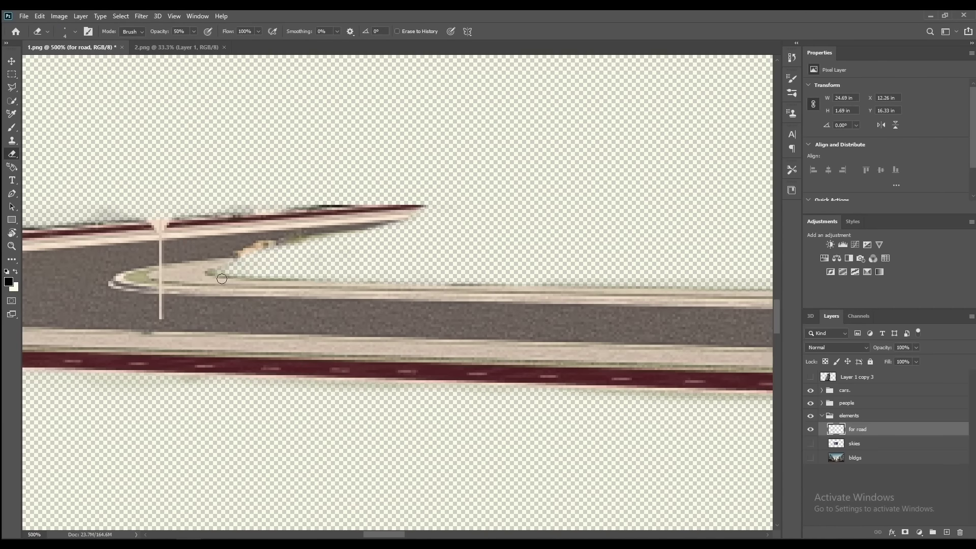
key(z)
key(ctrl+0)
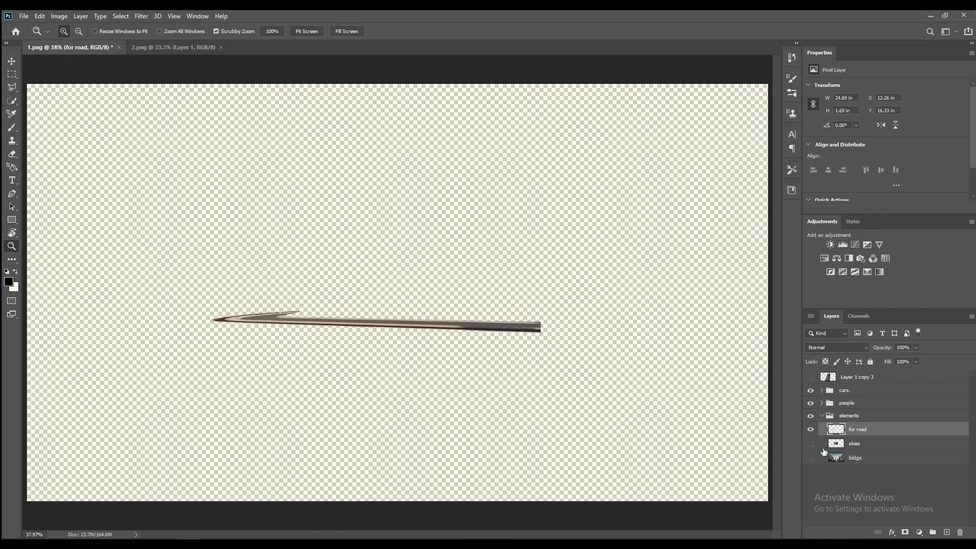
Show the bldgs and tower layers, ungroup elements, and move for road to the top of the stack.
click(811, 457)
click(810, 376)
double_click(895, 434)
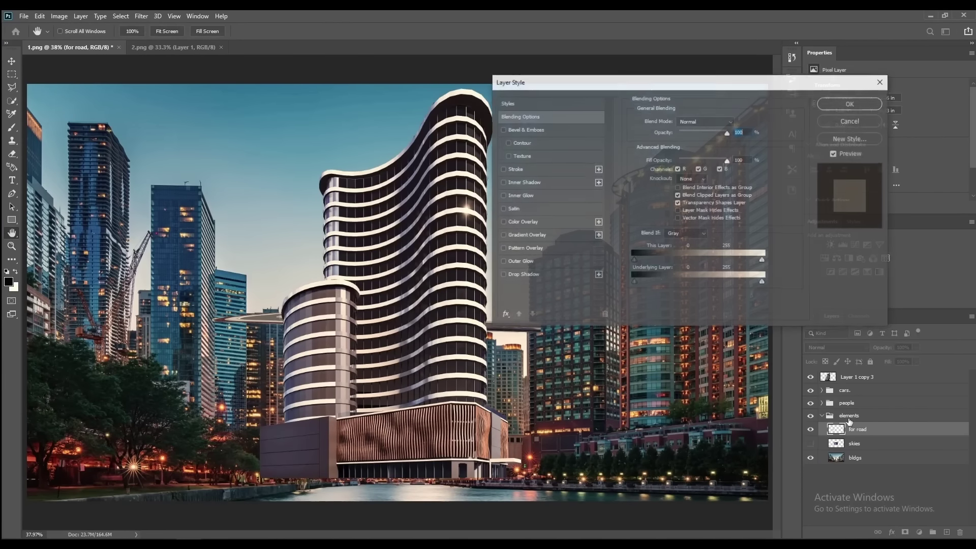
key(Escape)
right_click(858, 415)
click(898, 189)
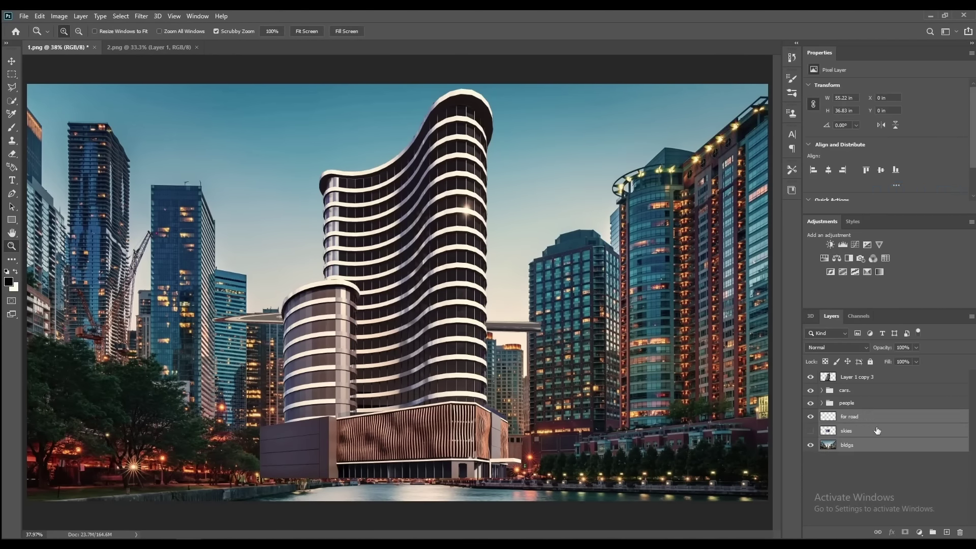
drag(865, 416, 864, 374)
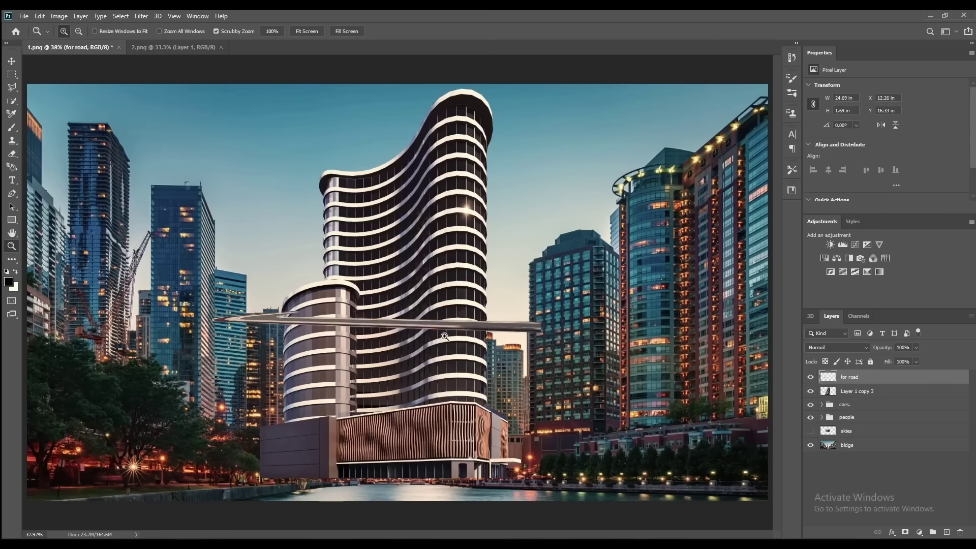
Free-transform the road strip down to the tower's base, scaled to about 173% across the bottom.
key(b)
key(ctrl+t)
drag(387, 318, 321, 440)
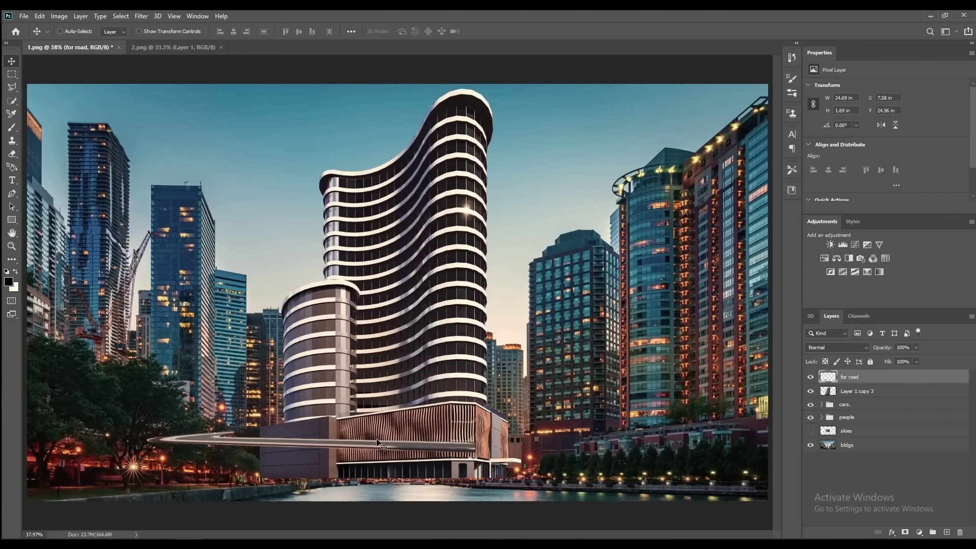
drag(129, 461, 3, 460)
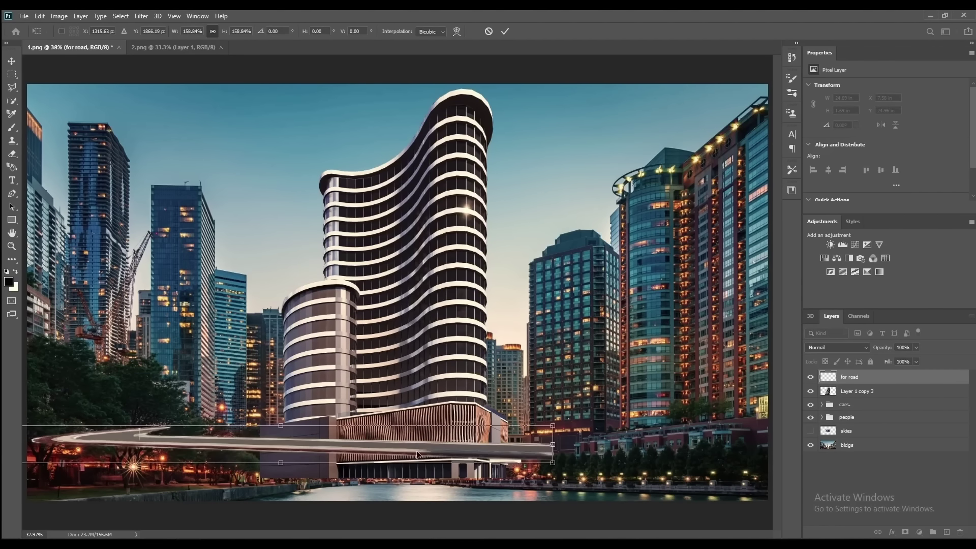
drag(305, 495, 372, 499)
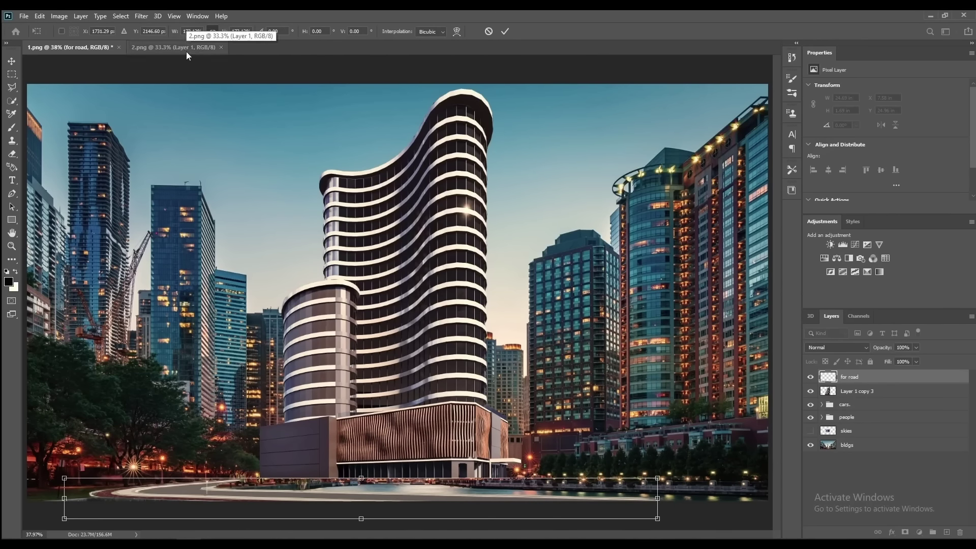
In 2.png, delete everything above the ground strip, leaving only the paved ground.
click(148, 48)
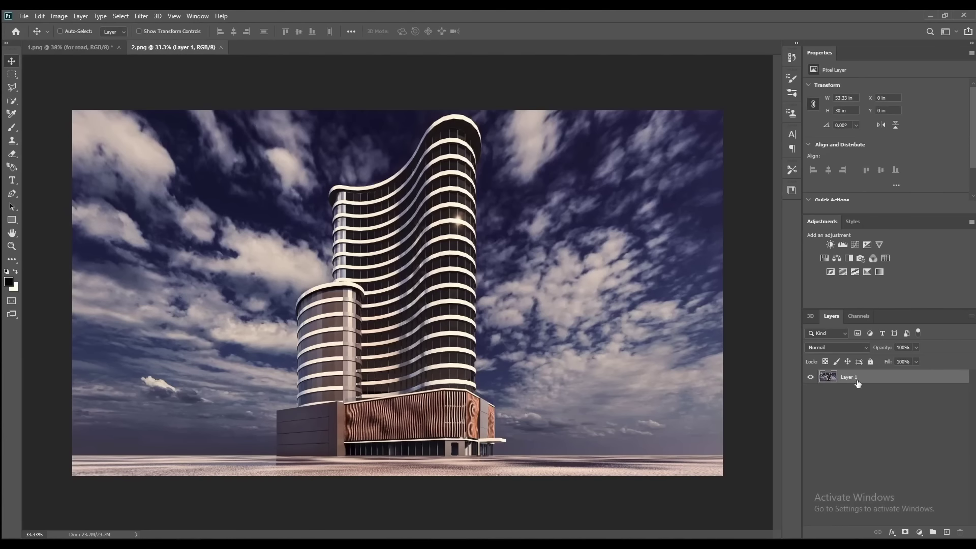
key(m)
drag(55, 92, 773, 455)
key(Delete)
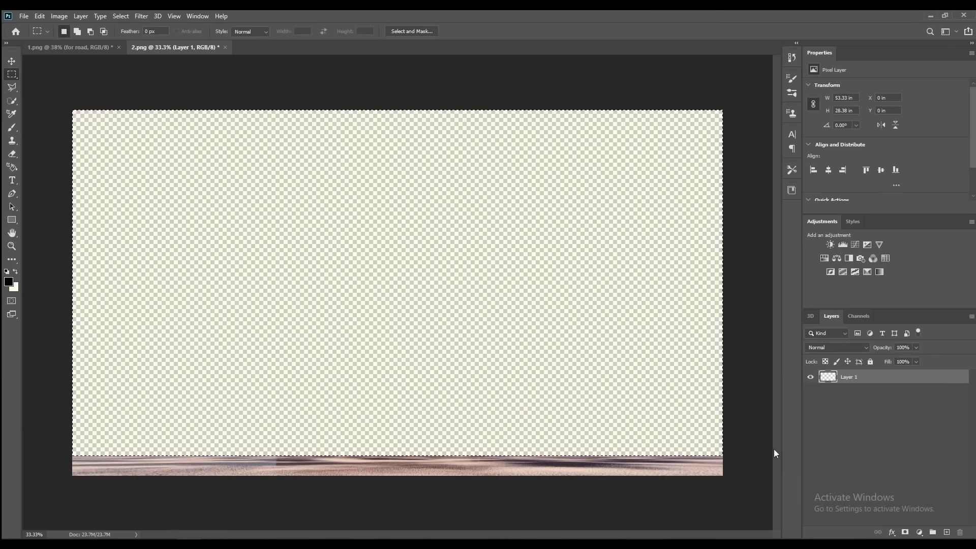
key(ctrl+d)
Drag the ground strip into 1.png along the bottom, and stack for road above it.
drag(82, 54, 454, 346)
key(v)
drag(480, 315, 482, 509)
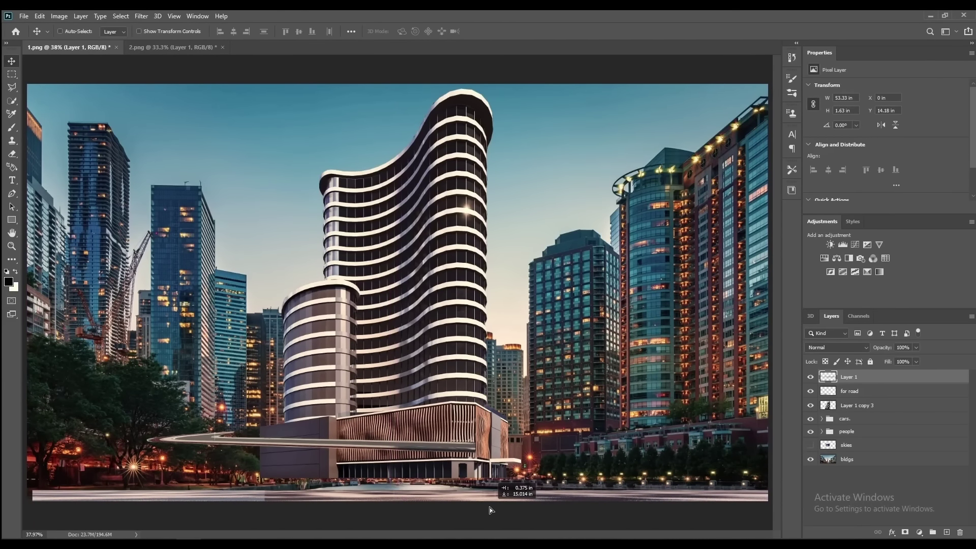
drag(481, 510, 483, 510)
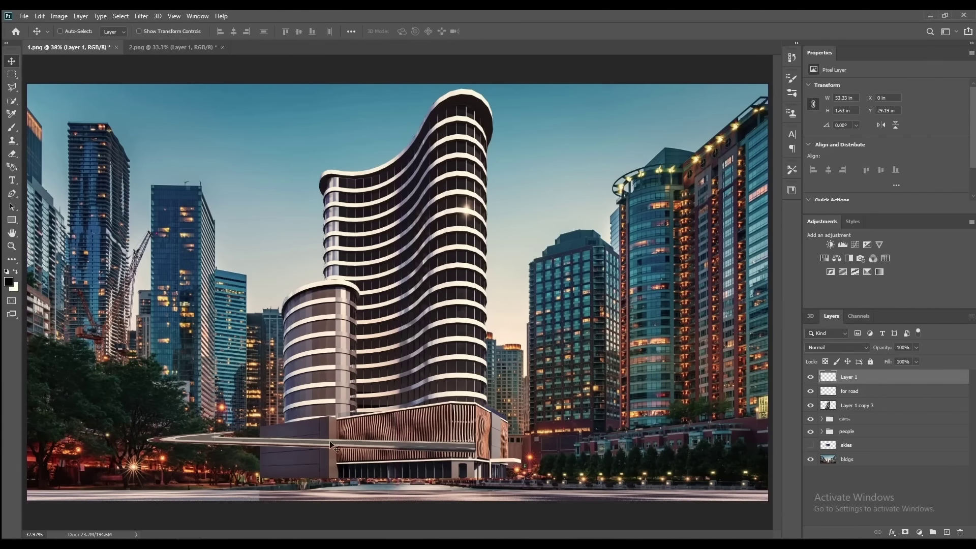
click(854, 391)
drag(864, 392, 864, 376)
drag(264, 438, 244, 485)
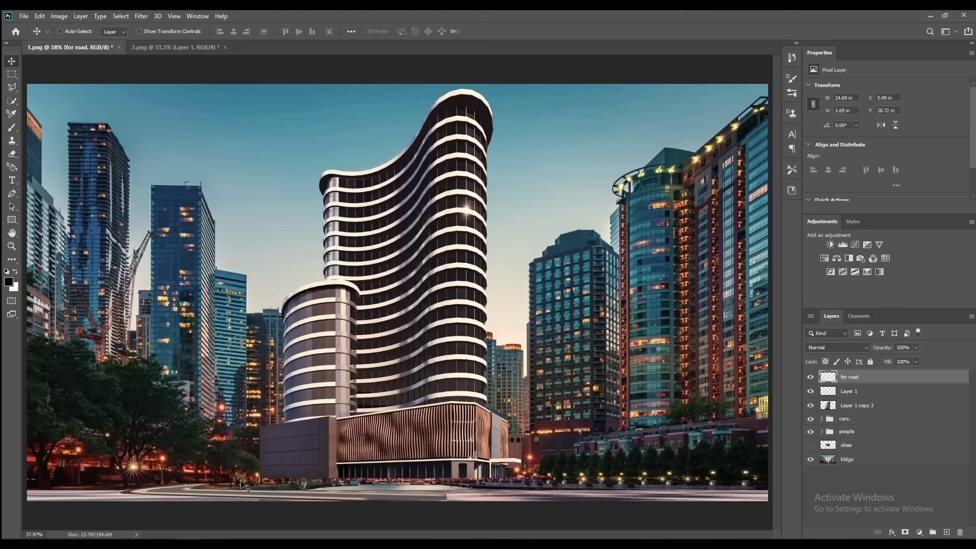
Show rulers and free-transform the road strip to span the full image width.
key(ctrl+r)
key(ctrl+r)
key(ctrl+t)
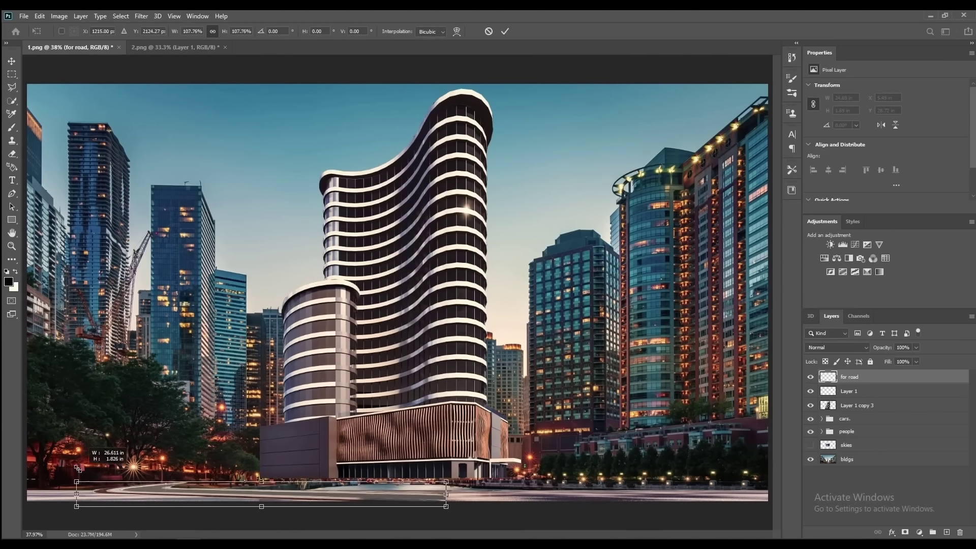
mouse_move(109, 496)
mouse_down()
mouse_move(145, 477)
mouse_move(2, 468)
mouse_up()
drag(320, 499, 374, 502)
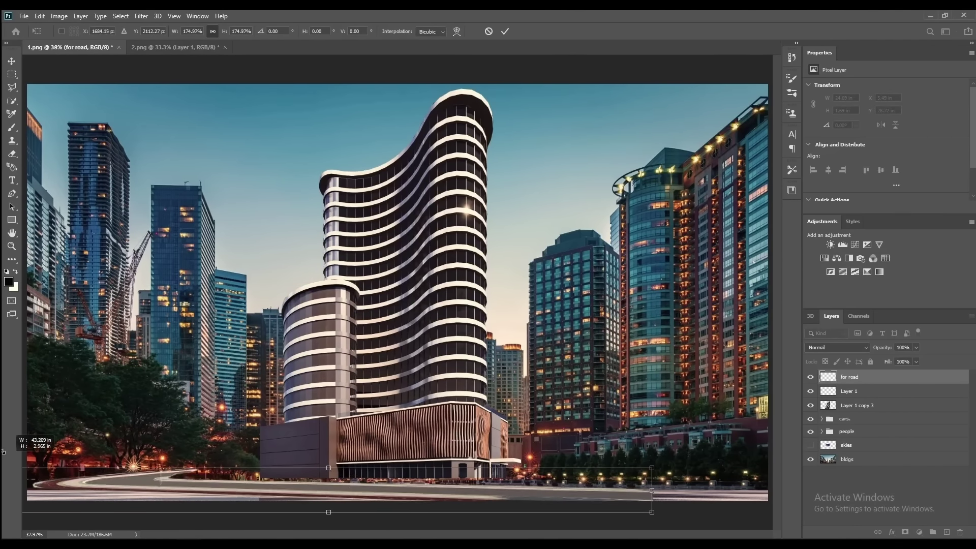
mouse_move(61, 481)
mouse_down()
mouse_move(31, 473)
mouse_move(269, 489)
mouse_up()
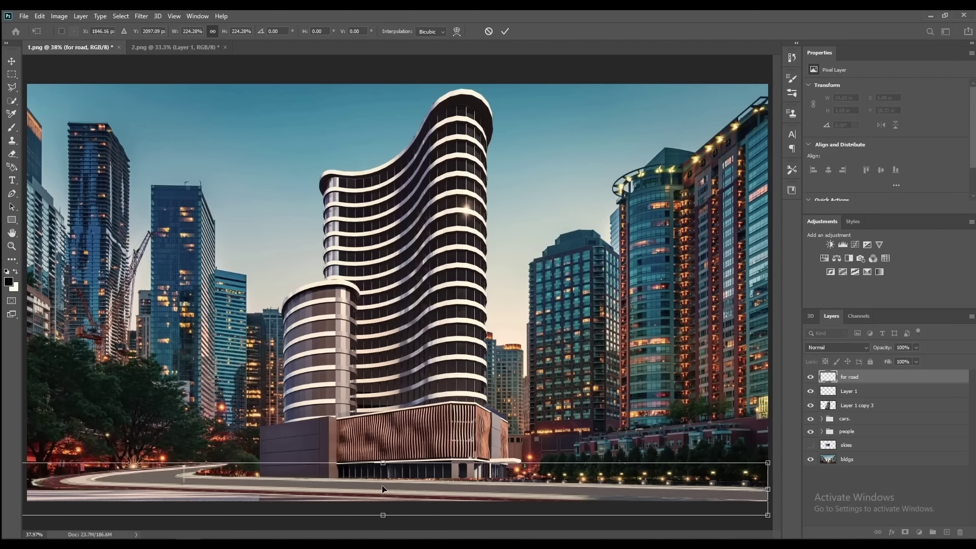
drag(383, 489, 383, 486)
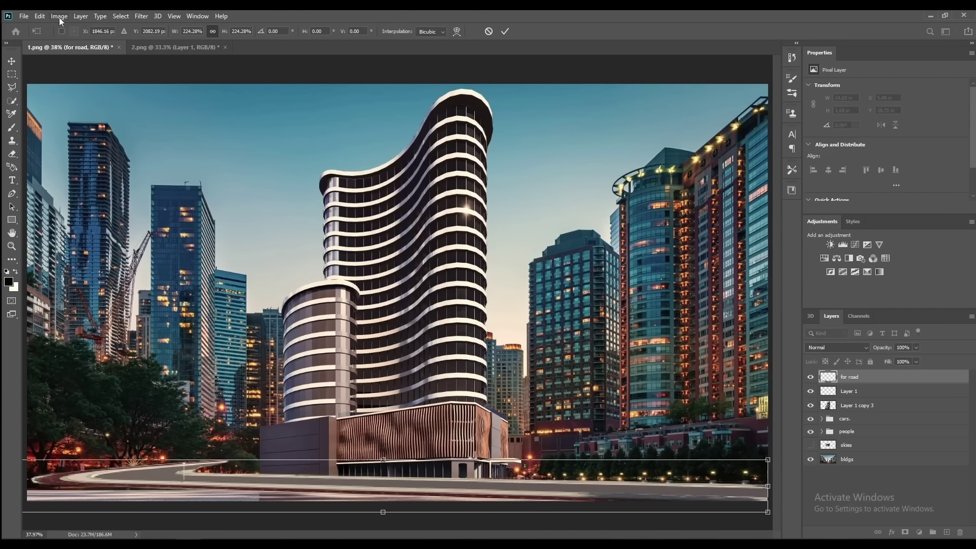
Distort the road strip, pulling it down toward the bottom and adjusting its right-end slant.
click(41, 19)
click(191, 281)
mouse_move(52, 470)
mouse_down()
mouse_move(52, 486)
mouse_move(37, 397)
mouse_move(153, 516)
mouse_up()
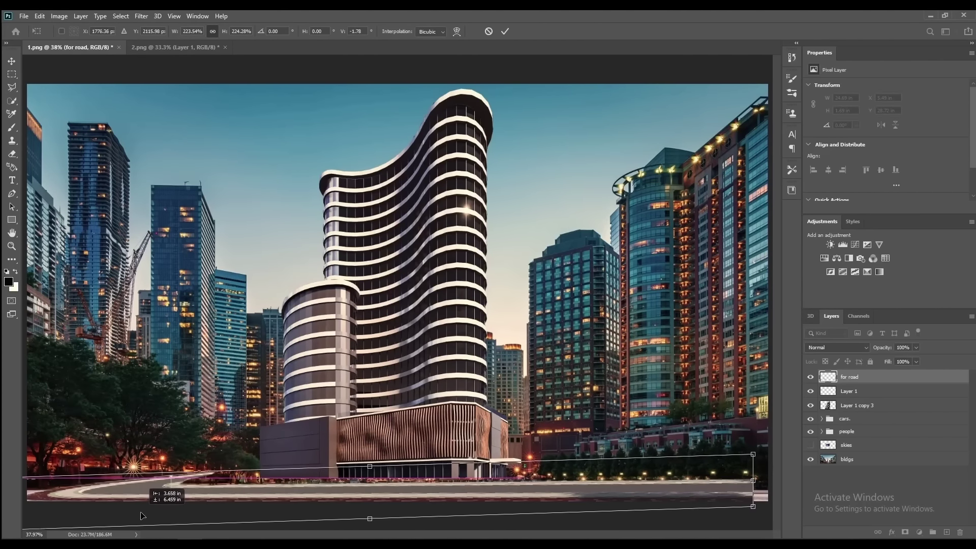
drag(767, 480, 769, 485)
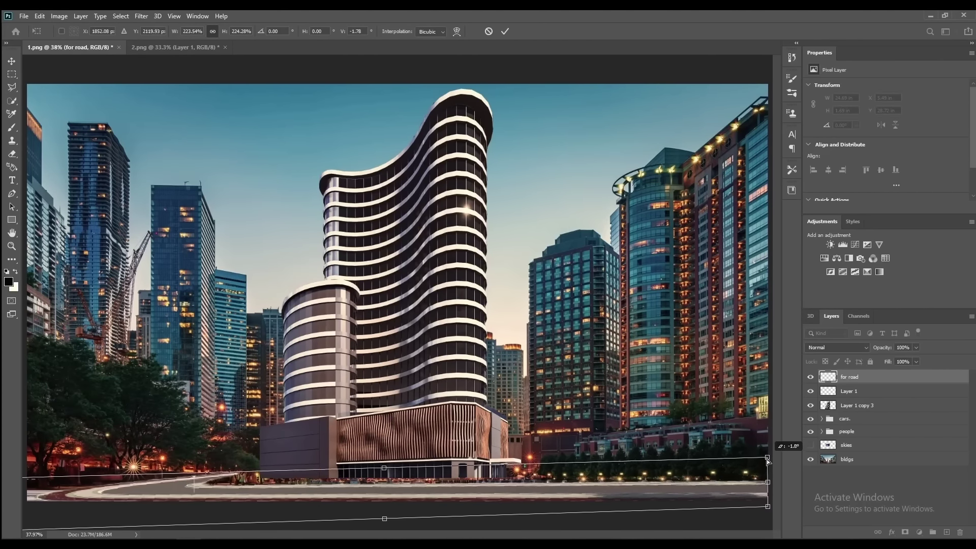
Warp the road strip to curve its top and edges, and apply the warp.
click(41, 16)
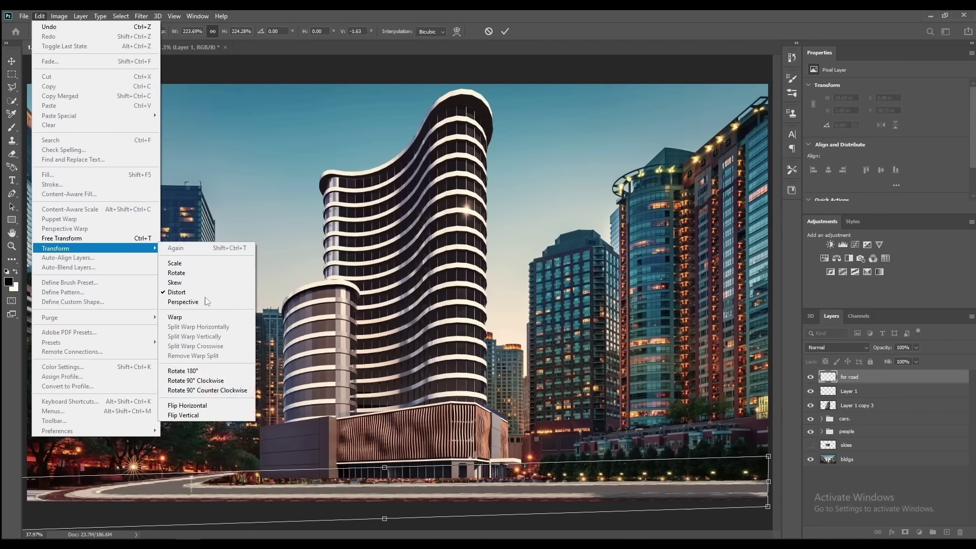
click(189, 318)
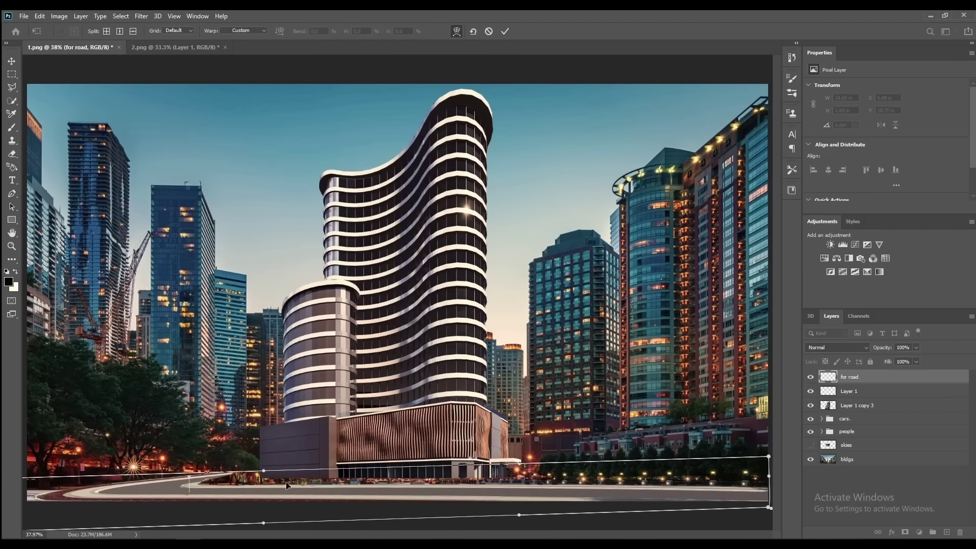
drag(205, 480, 227, 485)
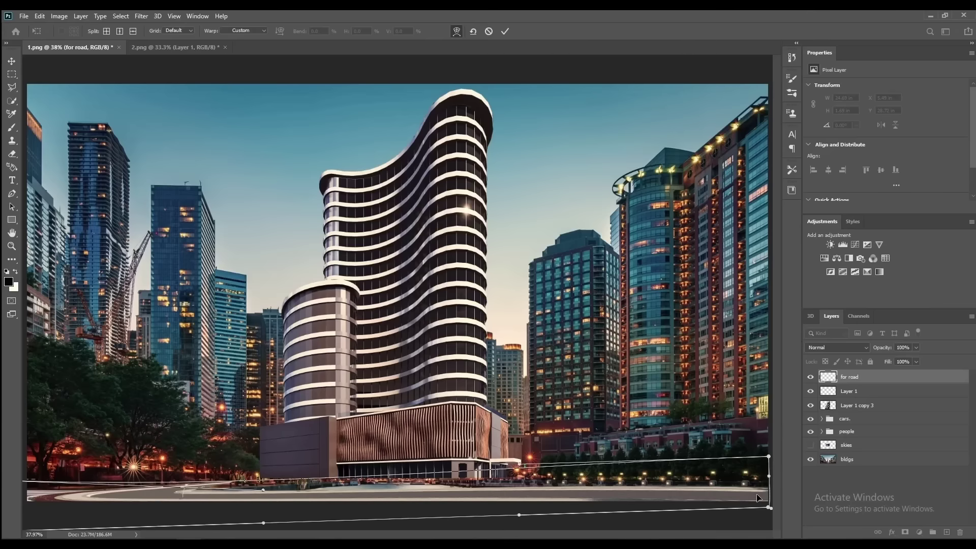
drag(759, 498, 761, 501)
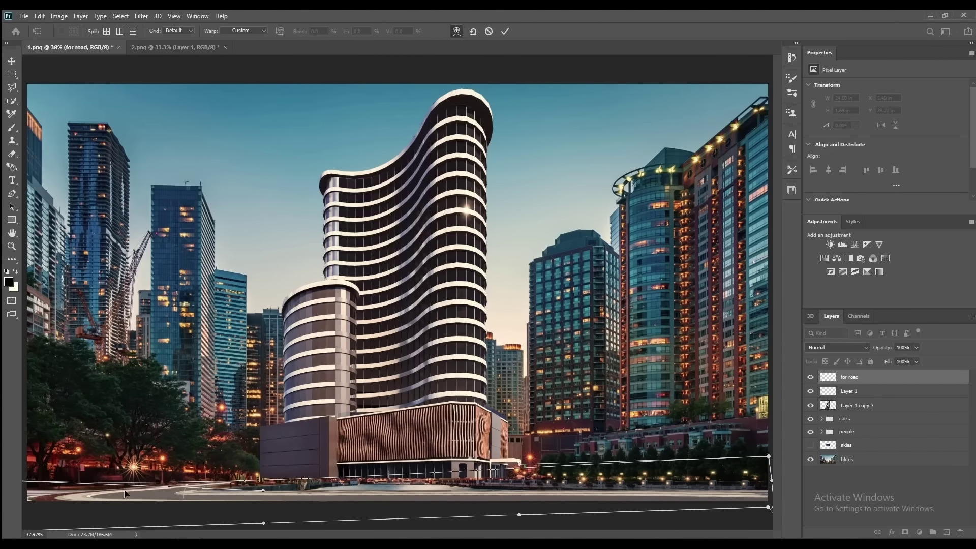
drag(126, 494, 124, 492)
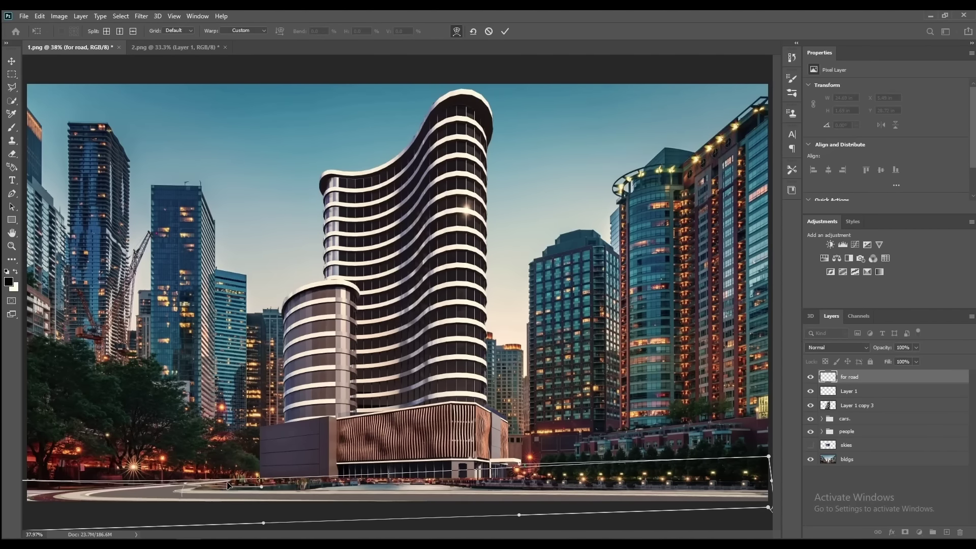
click(505, 31)
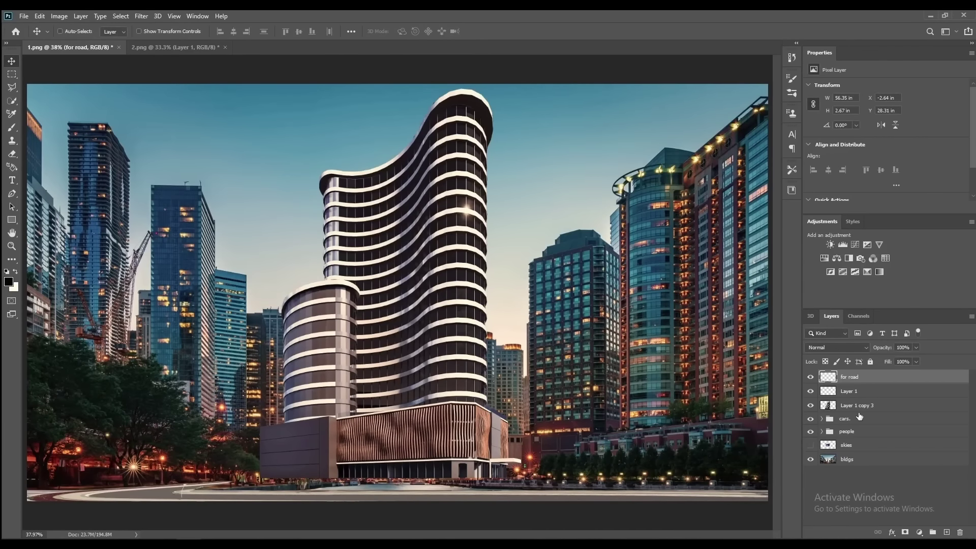
Move the curved tower layer, Layer 1 copy 3, to the top of the layer stack.
click(860, 459)
click(855, 407)
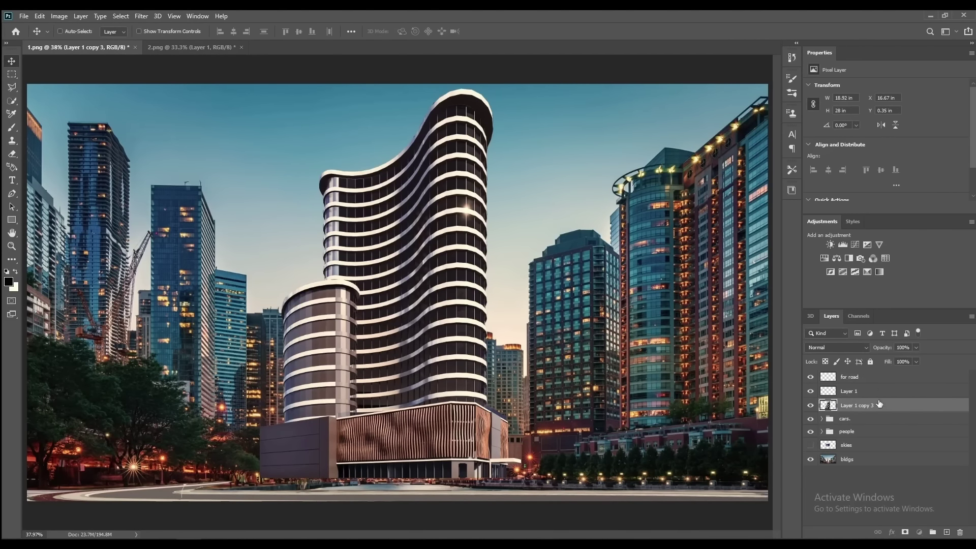
drag(879, 404, 865, 374)
drag(610, 422, 610, 435)
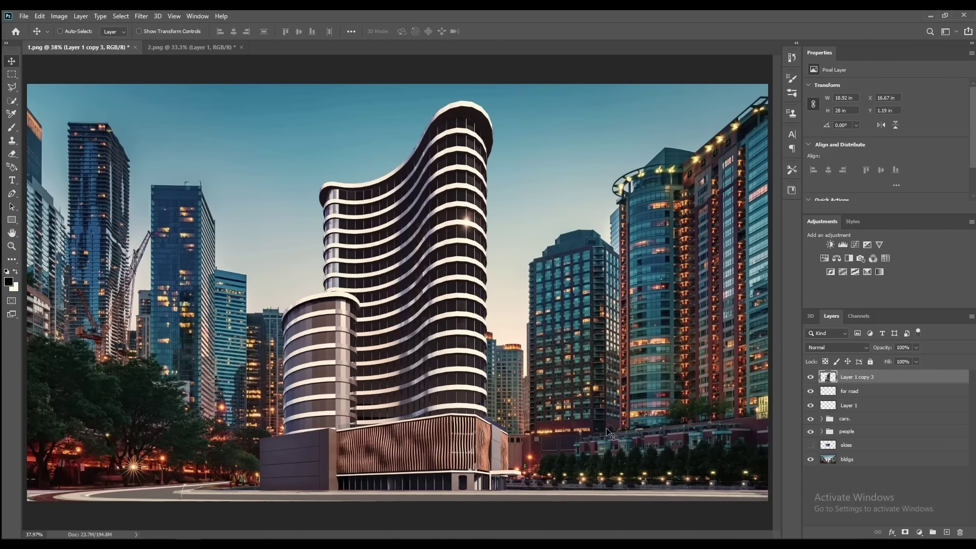
drag(429, 459, 429, 447)
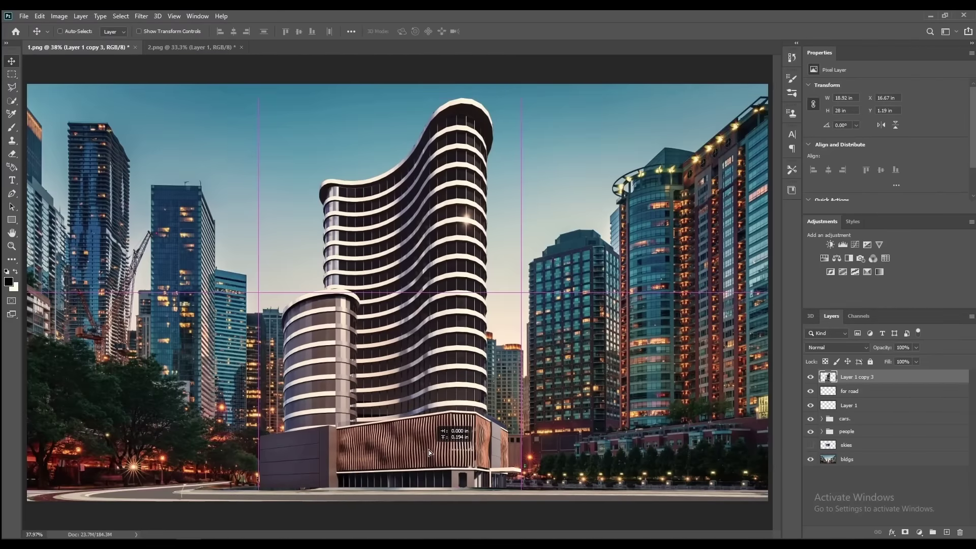
key(ctrl+z)
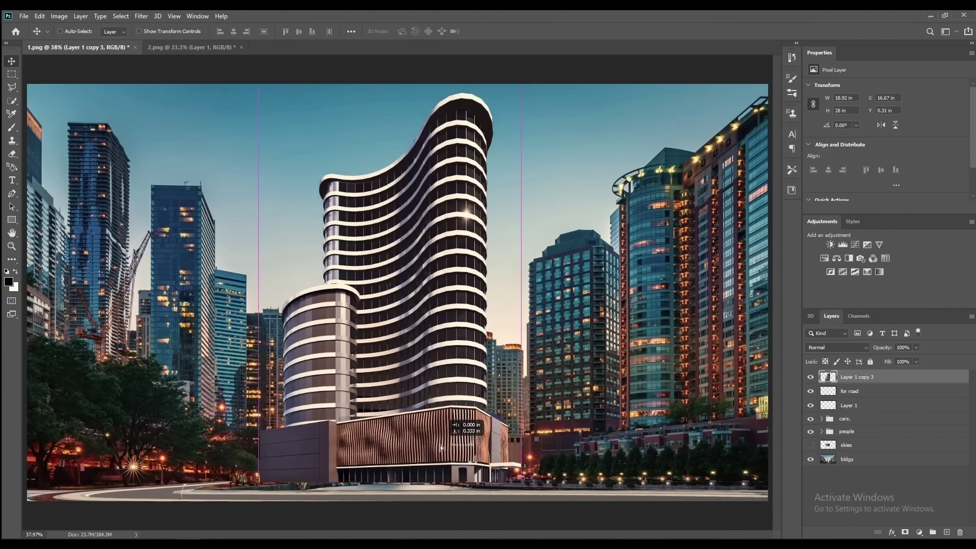
Nudge Layer 1 down, then try merging it into for road and undo the merge.
click(867, 409)
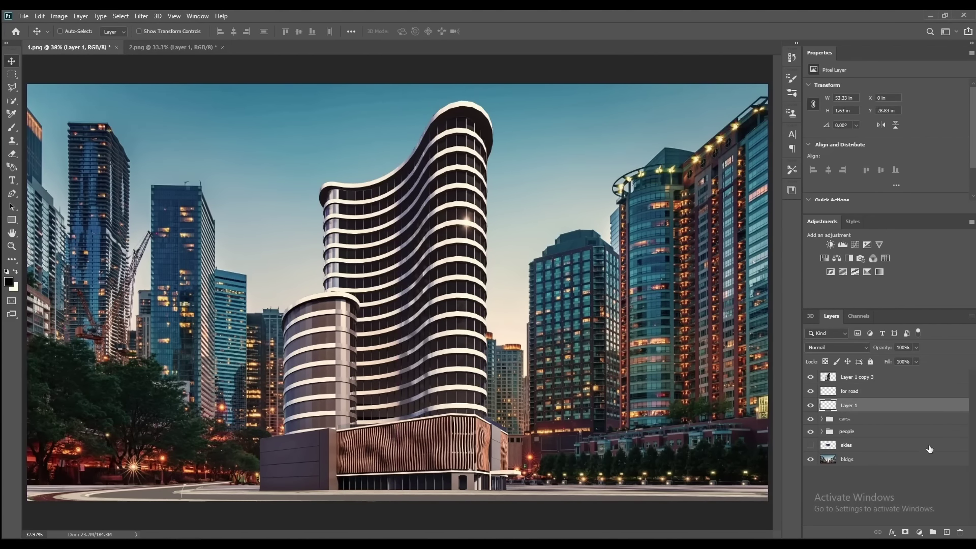
key(Down)
key(Down)
key(Down)
key(Down)
key(Down)
key(Down)
key(Down)
key(Down)
key(Down)
key(Down)
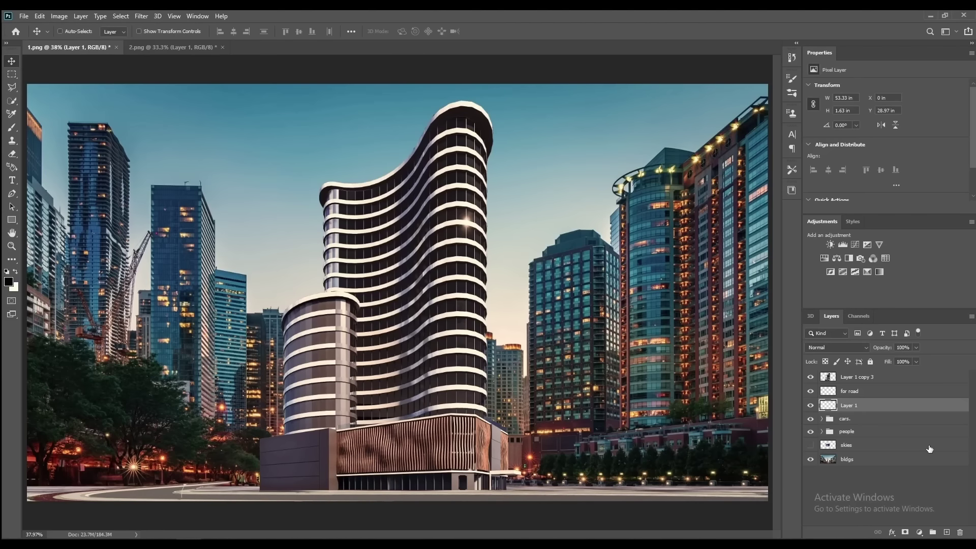
ctrl+click(877, 393)
right_click(887, 404)
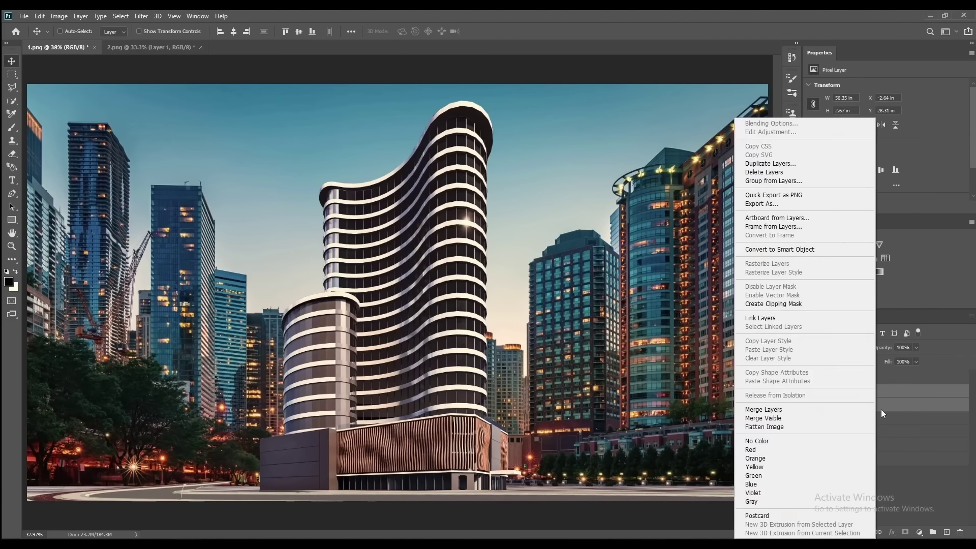
right_click(885, 412)
click(780, 410)
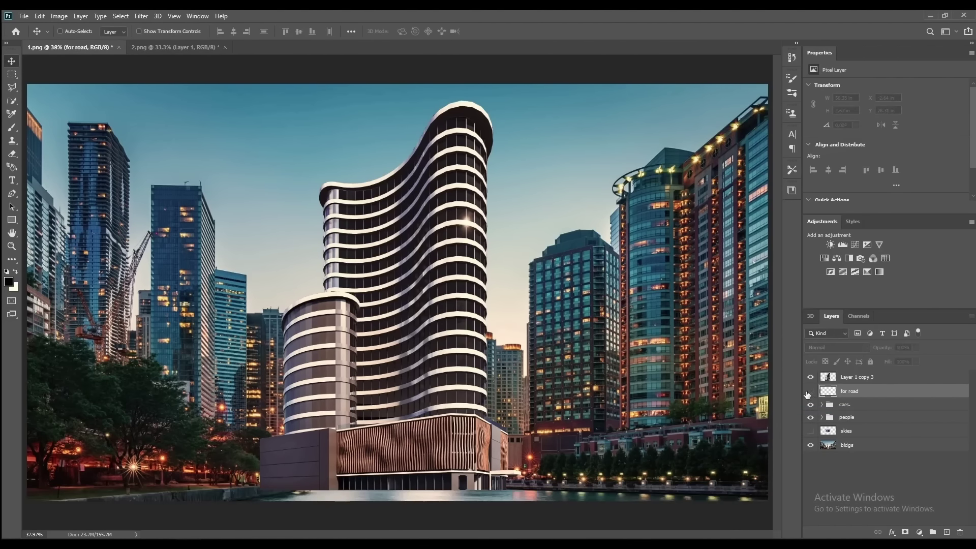
key(ctrl+z)
Apply a second warp to the for road layer, reshaping its curve across the width.
click(52, 17)
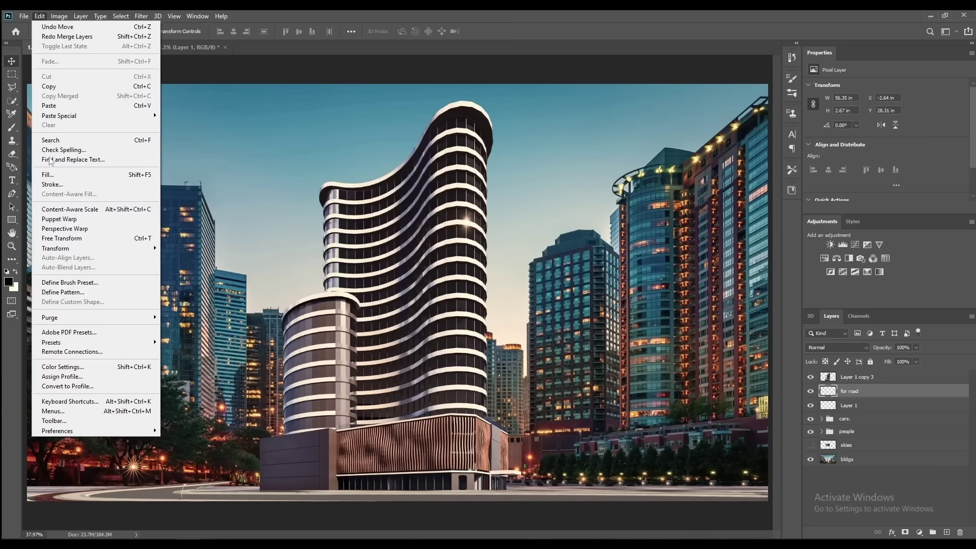
mouse_move(55, 248)
click(182, 317)
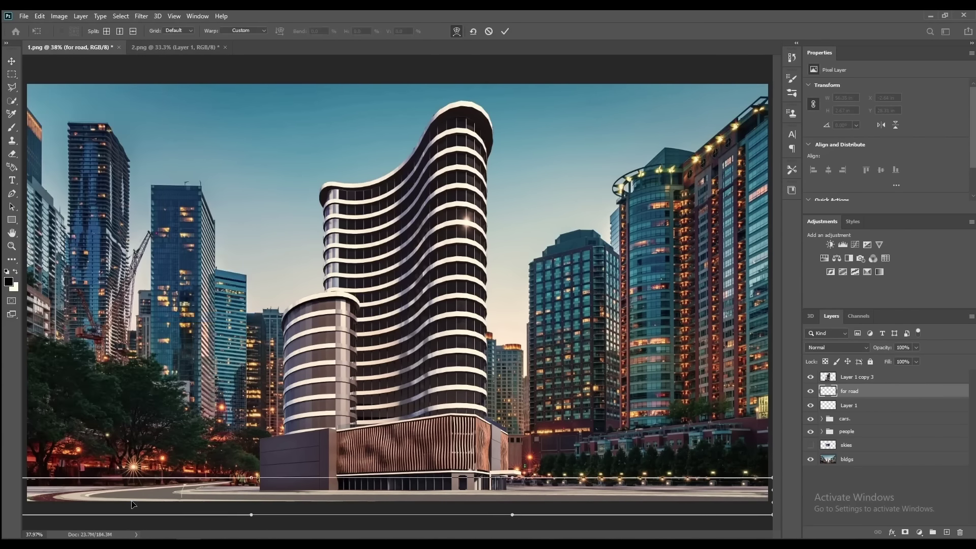
drag(136, 504, 136, 498)
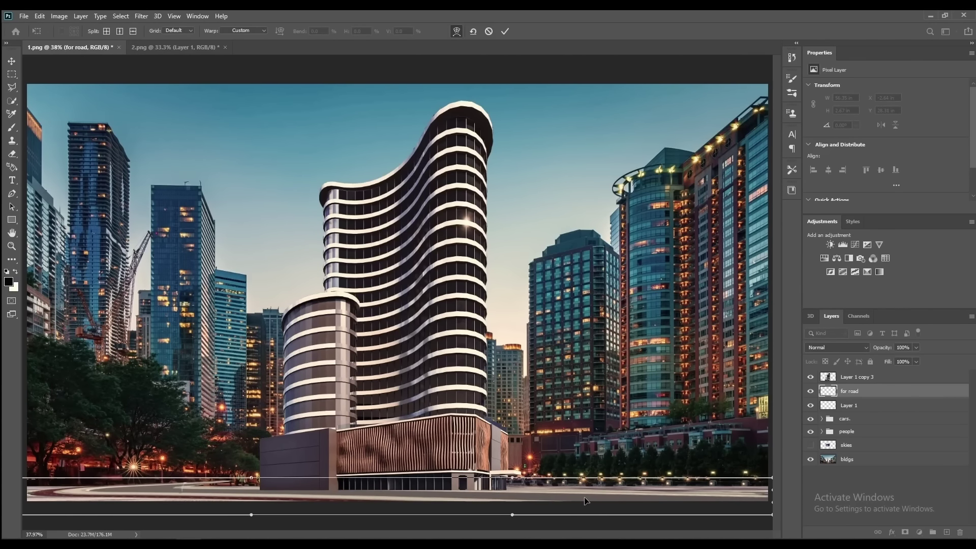
drag(323, 493, 333, 497)
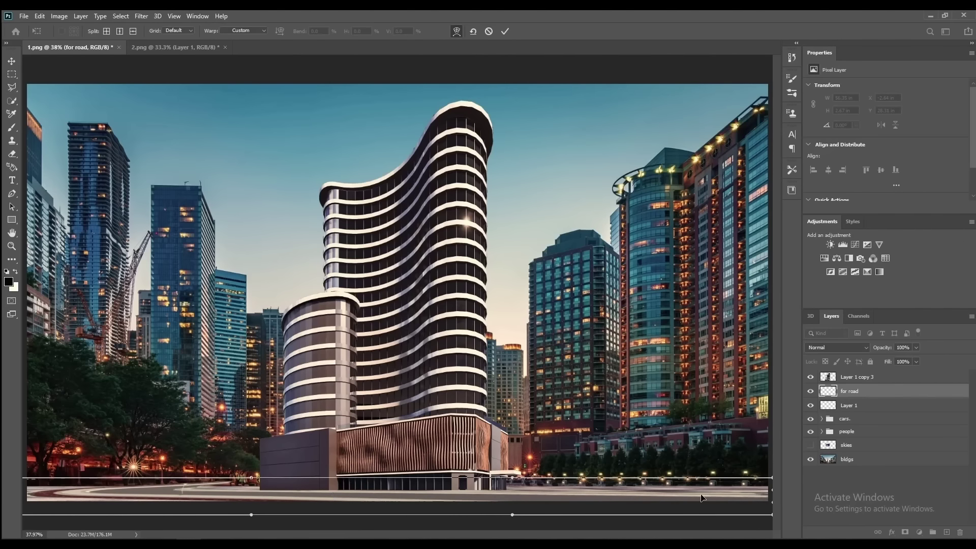
Confirm the road warp, hide the tower and road layers, and select the bldgs layer.
key(Return)
click(864, 418)
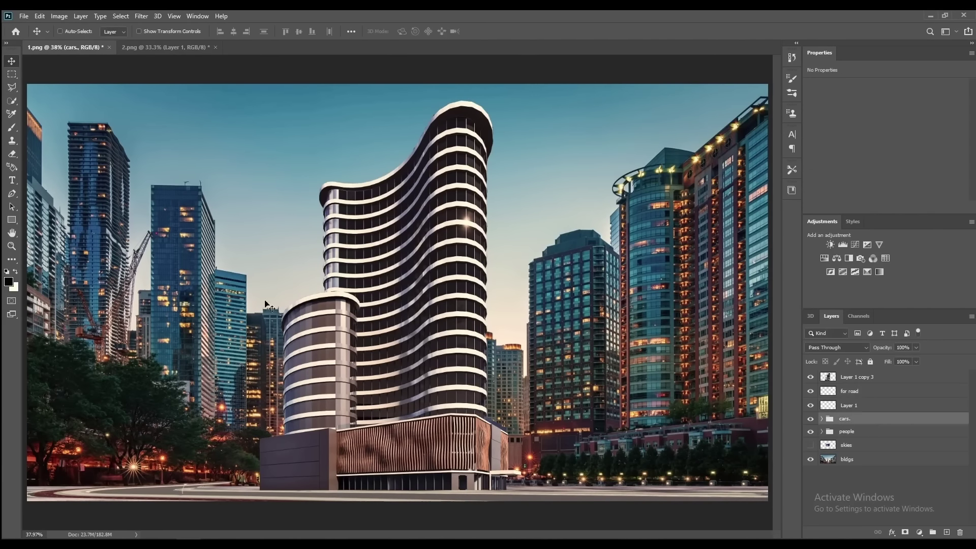
drag(811, 377, 811, 405)
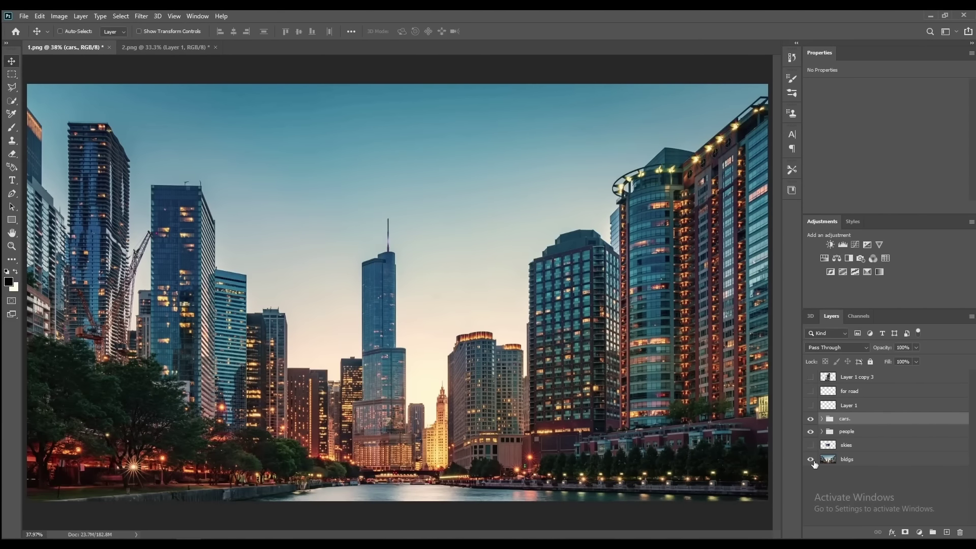
click(875, 459)
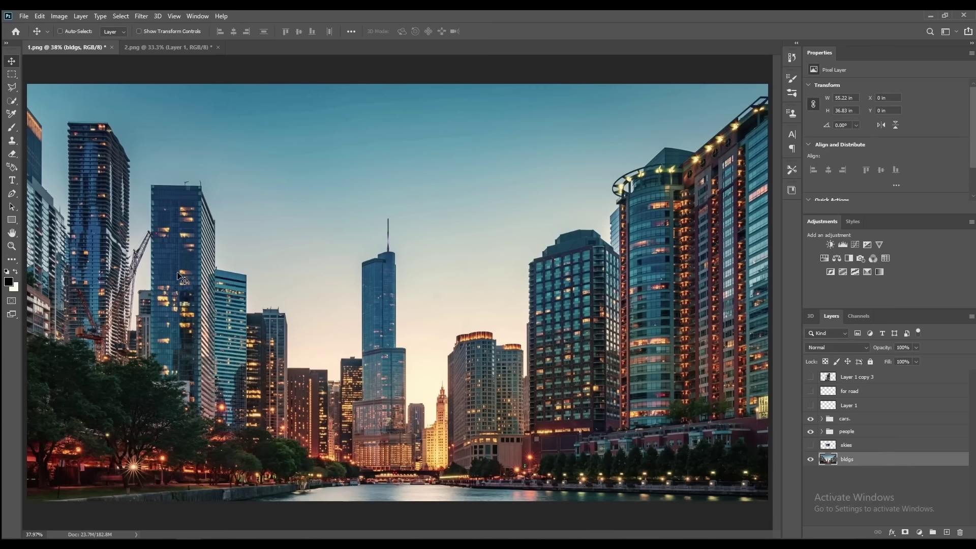
Quick-select the buildings, including the central spire and the right-side towers.
key(w)
mouse_move(61, 249)
mouse_down()
mouse_move(106, 156)
mouse_move(109, 229)
mouse_up()
drag(168, 214, 178, 229)
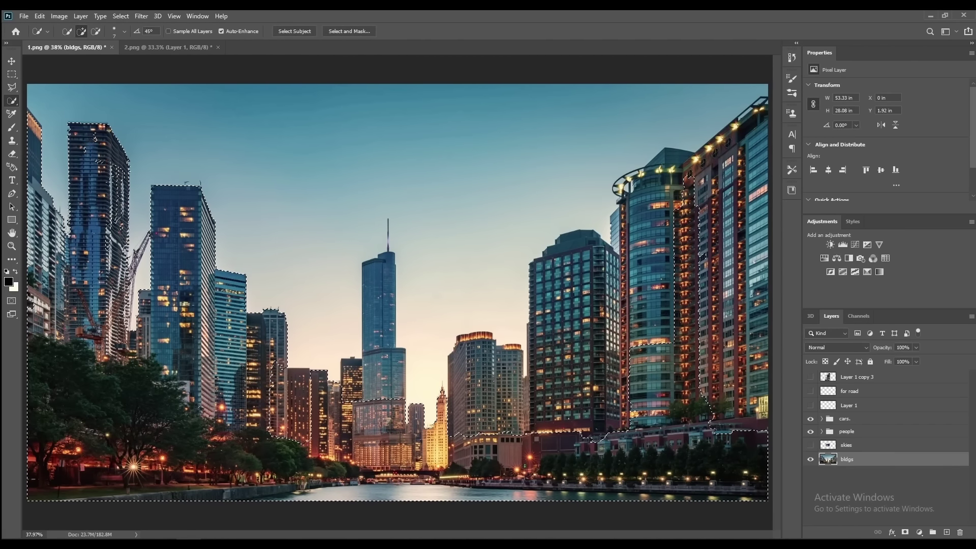
drag(91, 142, 154, 200)
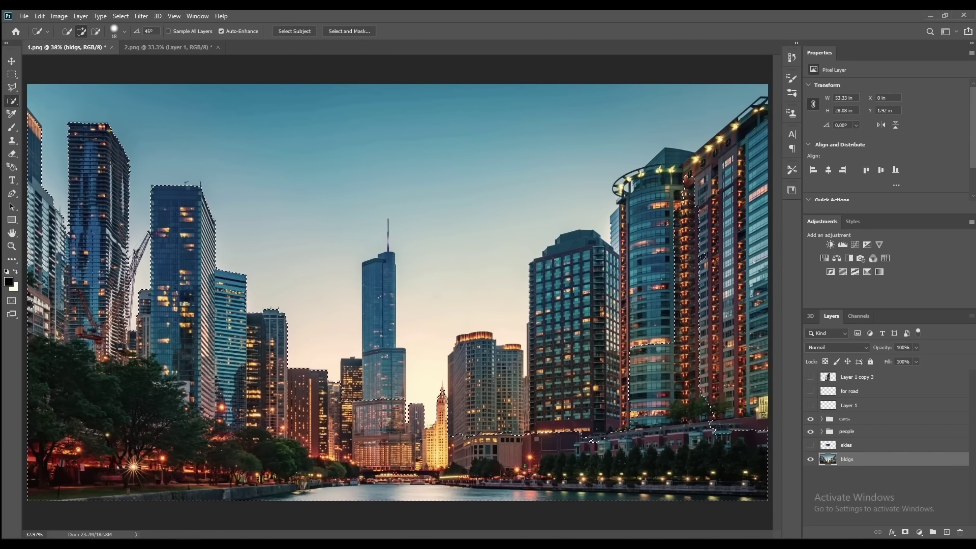
drag(386, 245, 384, 391)
drag(534, 423, 642, 173)
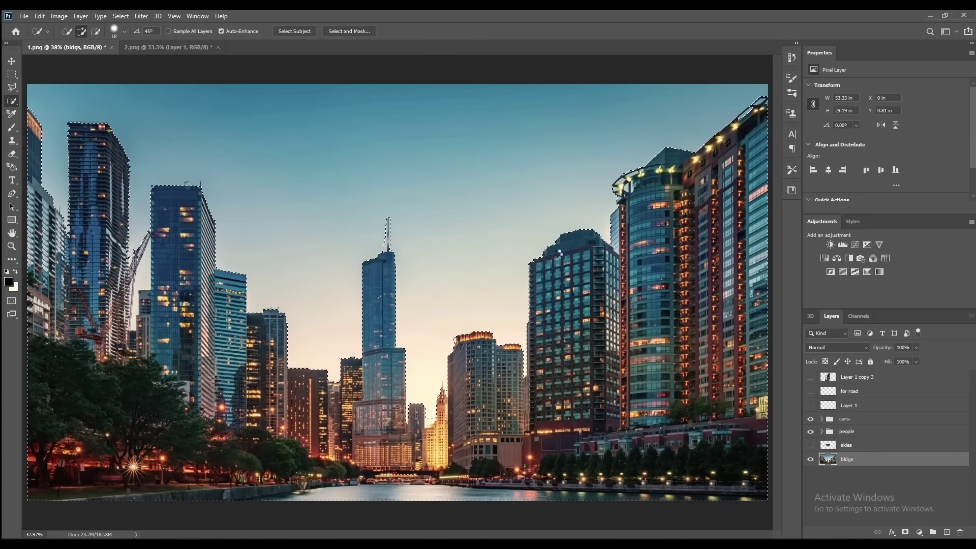
In Select and Mask, refine the crane and rooftop edges, then output to a new layer with a layer mask.
key(ctrl+alt+r)
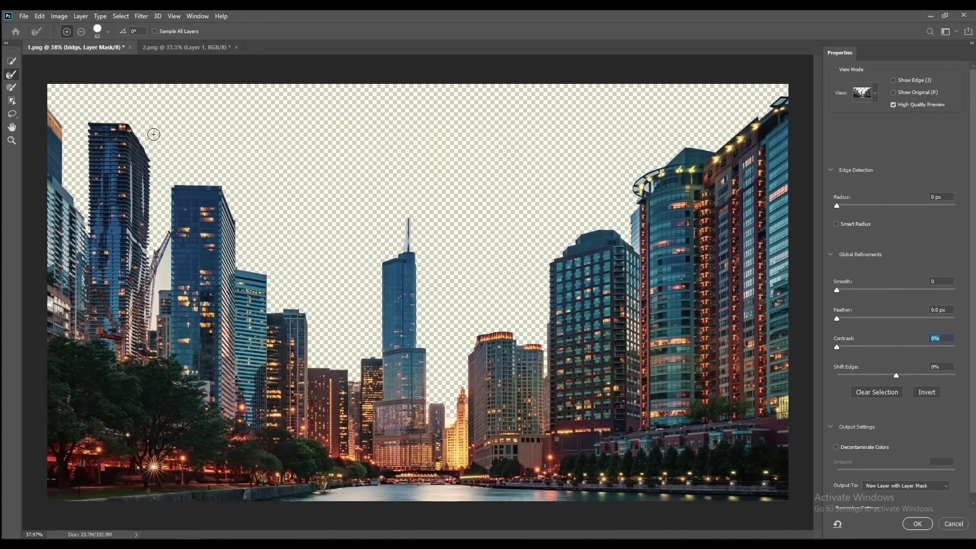
drag(158, 273, 171, 254)
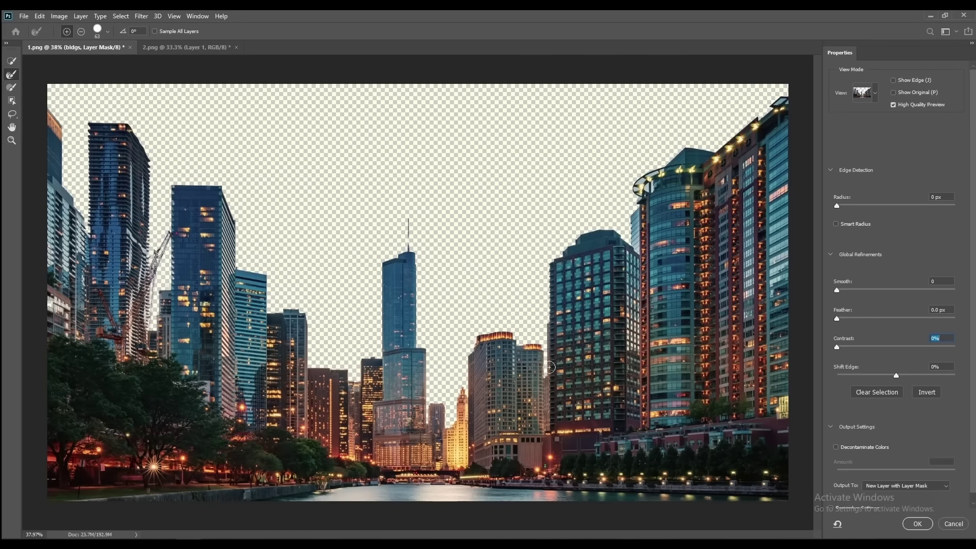
drag(656, 169, 673, 157)
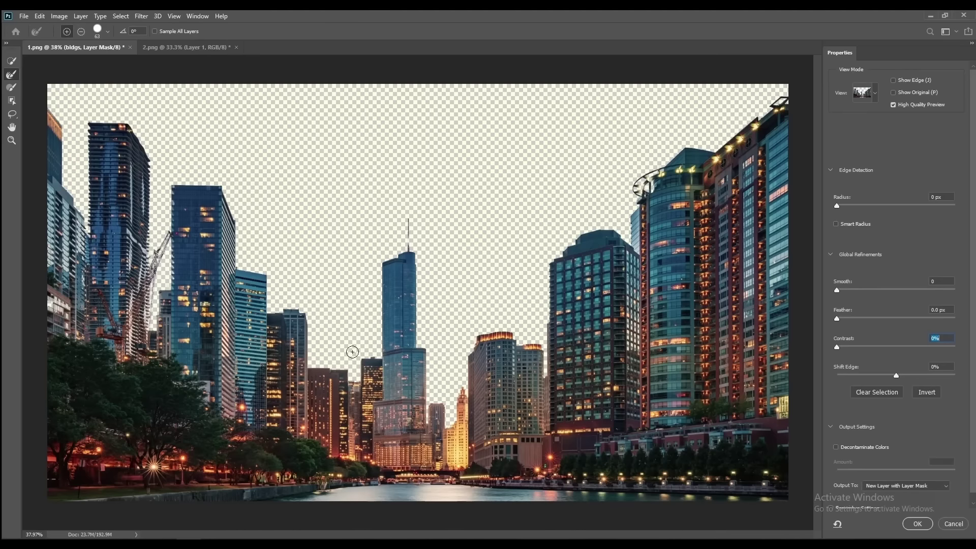
click(918, 524)
key(ctrl+alt+r)
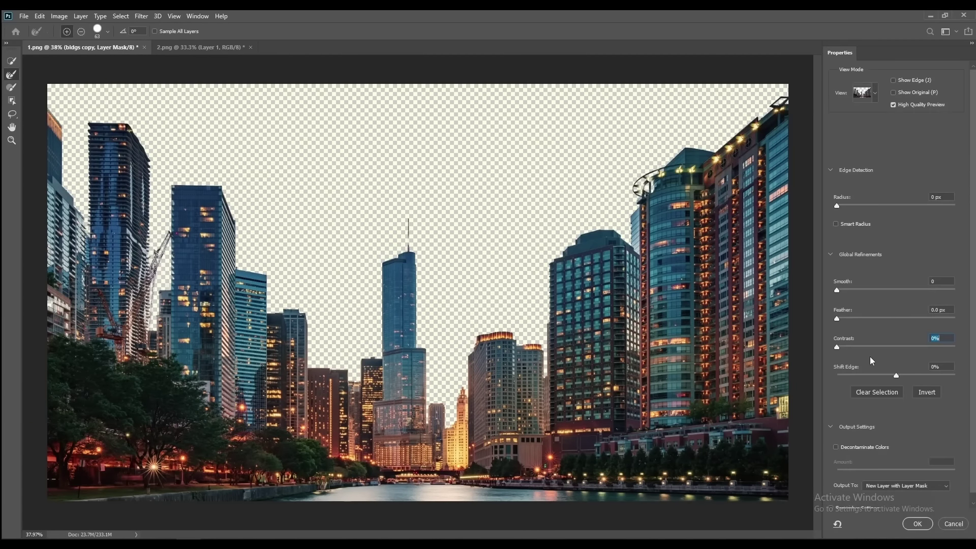
click(917, 524)
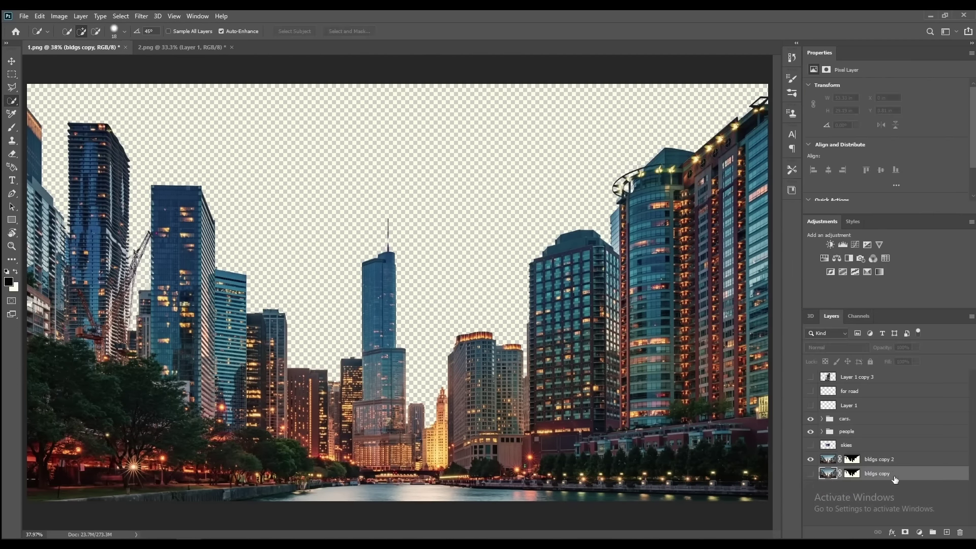
Scale the sky to fill the canvas behind the buildings and add a Selective Color adjustment.
right_click(830, 459)
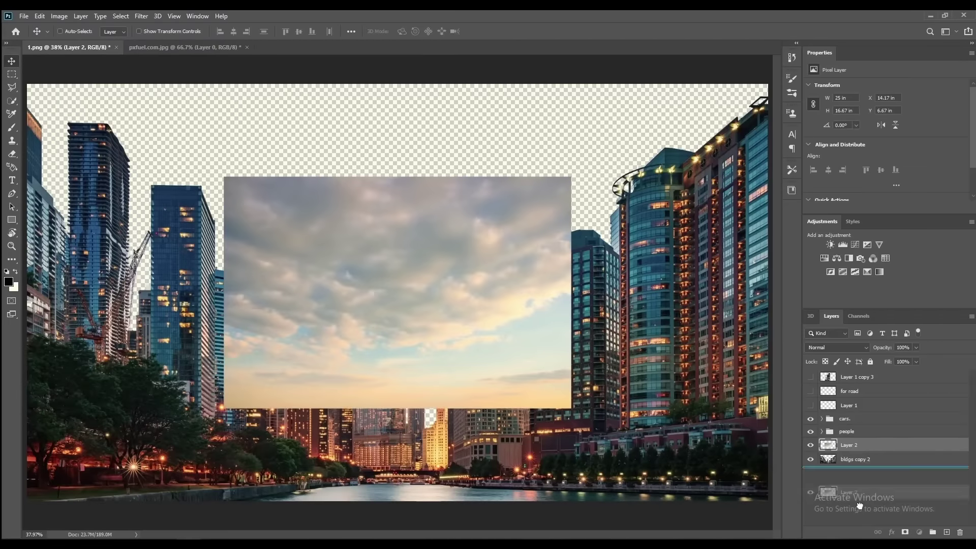
drag(859, 504, 860, 468)
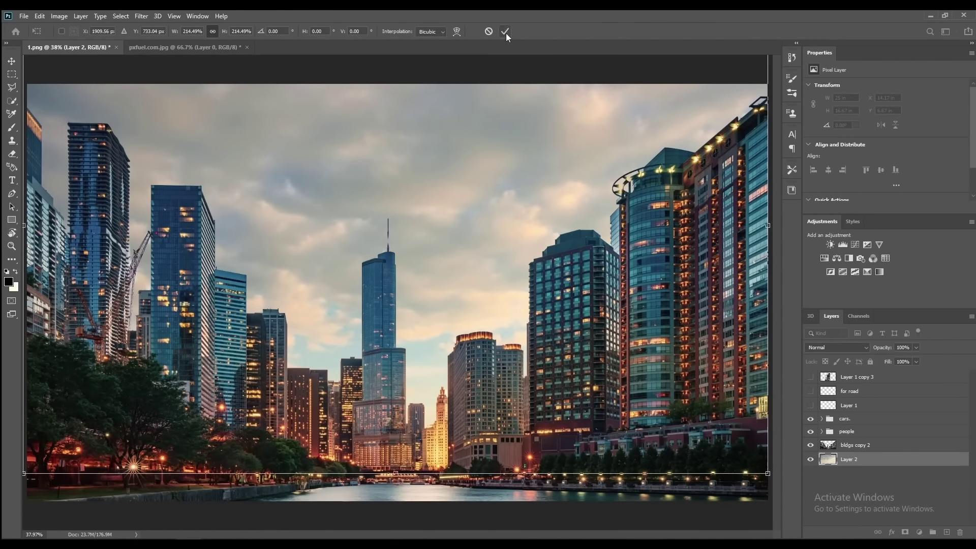
click(880, 272)
Adjust the Reds and Greens ranges, and shift cyan and magenta in the Cyans.
click(895, 97)
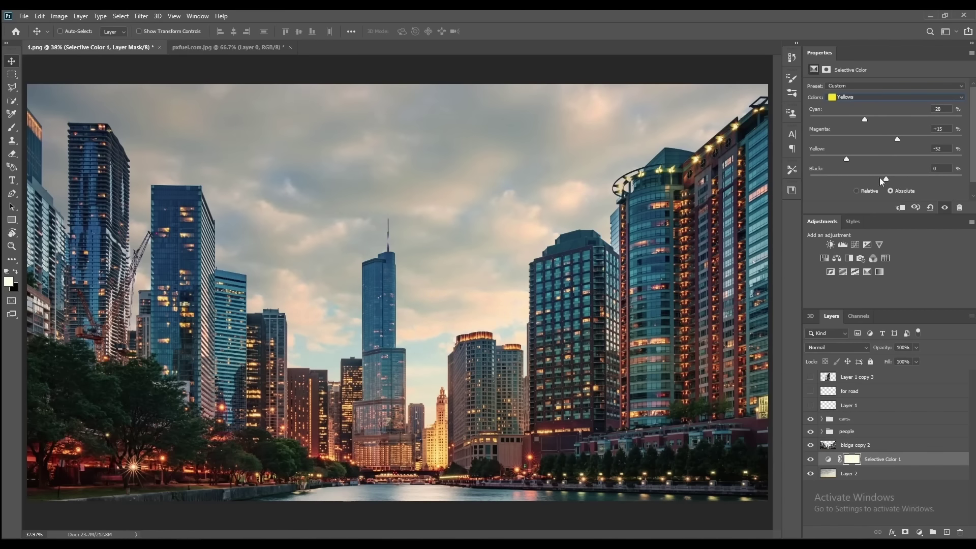
click(844, 97)
click(837, 121)
click(895, 97)
click(844, 129)
mouse_move(886, 119)
mouse_down()
mouse_move(912, 119)
mouse_move(905, 138)
mouse_move(869, 159)
mouse_move(906, 179)
mouse_up()
Set Blues cyan to -43, and Whites yellow to -6 with reduced black.
click(866, 97)
click(843, 137)
mouse_move(886, 119)
mouse_down()
mouse_move(854, 119)
mouse_move(883, 119)
mouse_up()
click(895, 97)
click(865, 123)
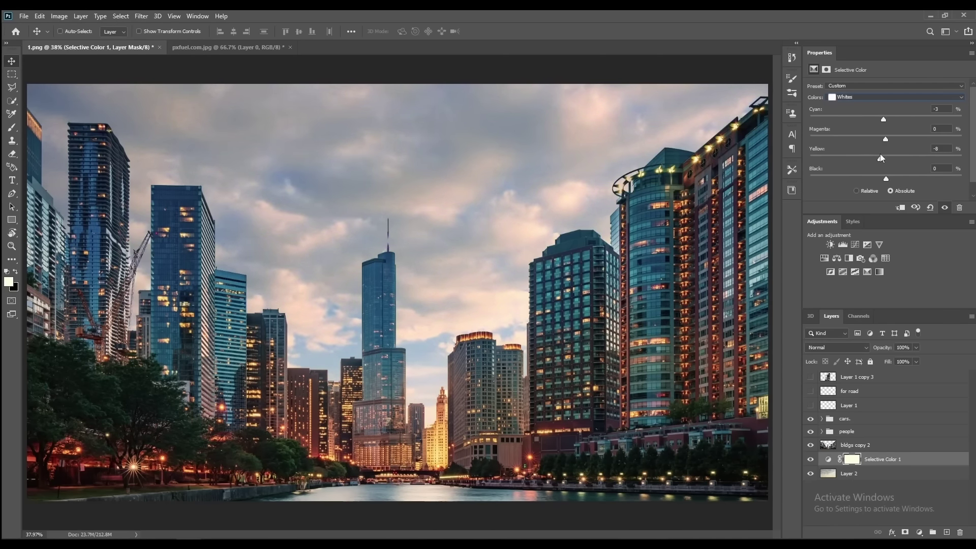
drag(880, 155, 881, 156)
drag(886, 176, 875, 175)
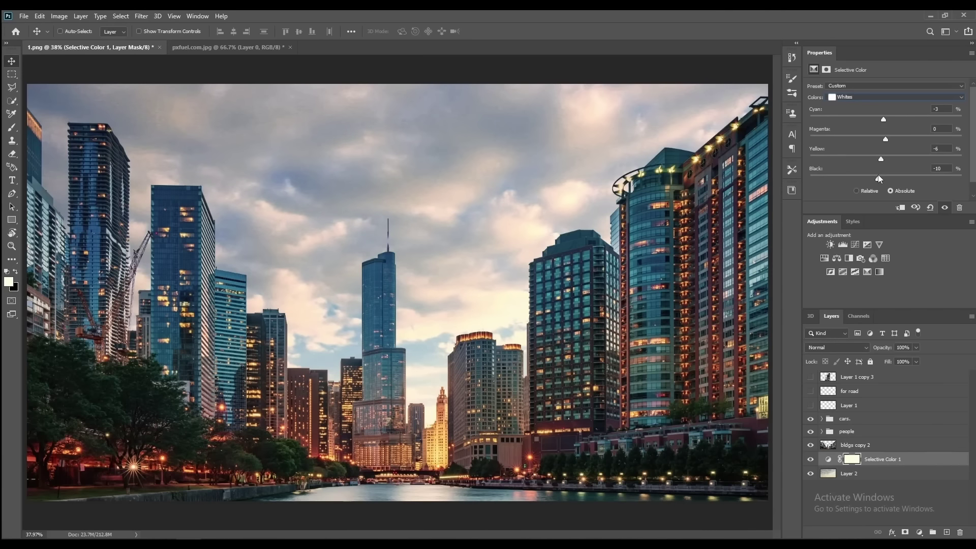
Merge the Selective Color adjustment down into the sky layer.
double_click(874, 476)
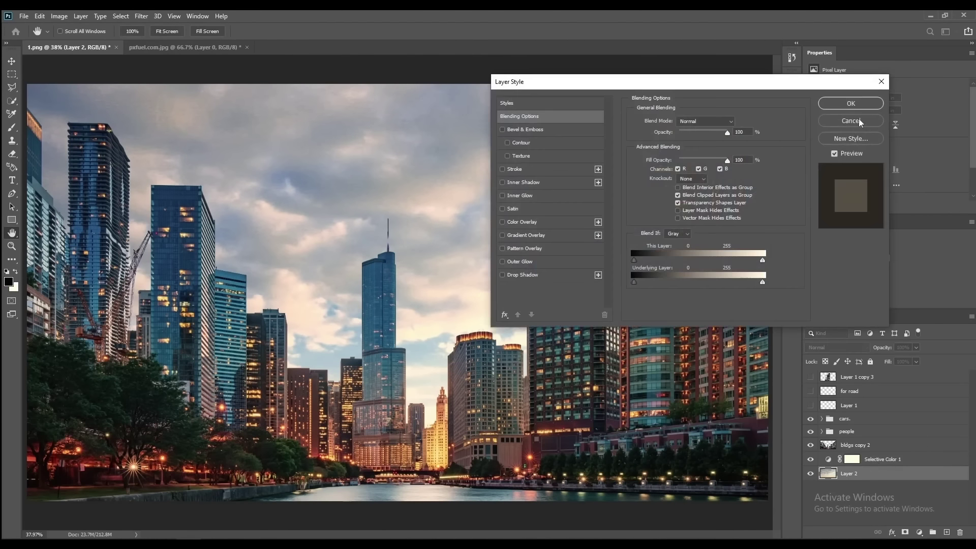
click(858, 121)
right_click(874, 473)
click(874, 325)
click(142, 15)
click(163, 28)
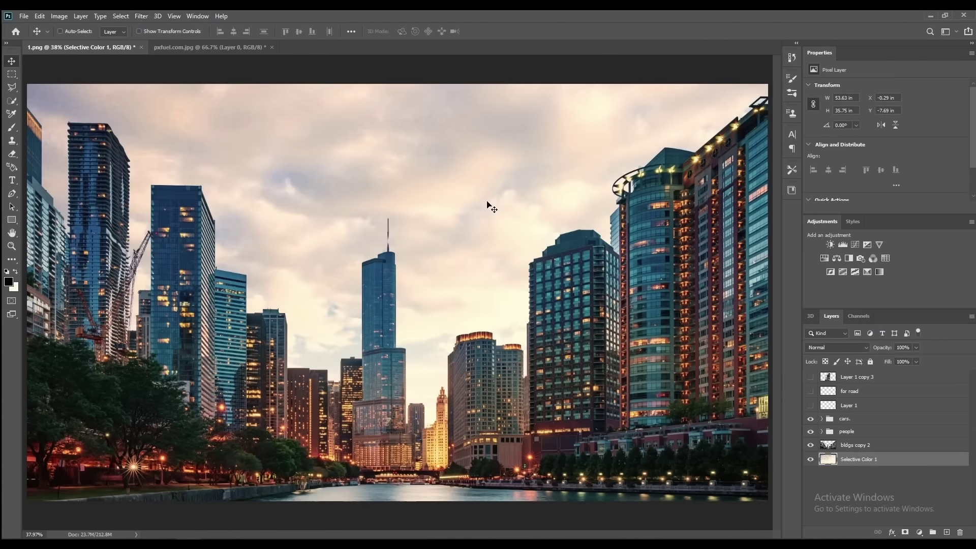
Cool the sky's temperature and tint, lower exposure, rebalance tones, and reduce whites and texture.
click(755, 205)
mouse_move(756, 205)
mouse_down()
mouse_move(742, 205)
mouse_move(750, 222)
mouse_up()
mouse_move(744, 254)
mouse_down()
mouse_move(750, 270)
mouse_move(736, 286)
mouse_move(746, 286)
mouse_up()
mouse_move(744, 301)
mouse_down()
mouse_move(735, 317)
mouse_move(749, 333)
mouse_up()
mouse_move(744, 357)
mouse_down()
mouse_move(732, 357)
mouse_move(755, 374)
mouse_move(747, 412)
mouse_up()
Raise the highlights on the Tone Curve, check Detail settings, and apply the grade.
click(690, 122)
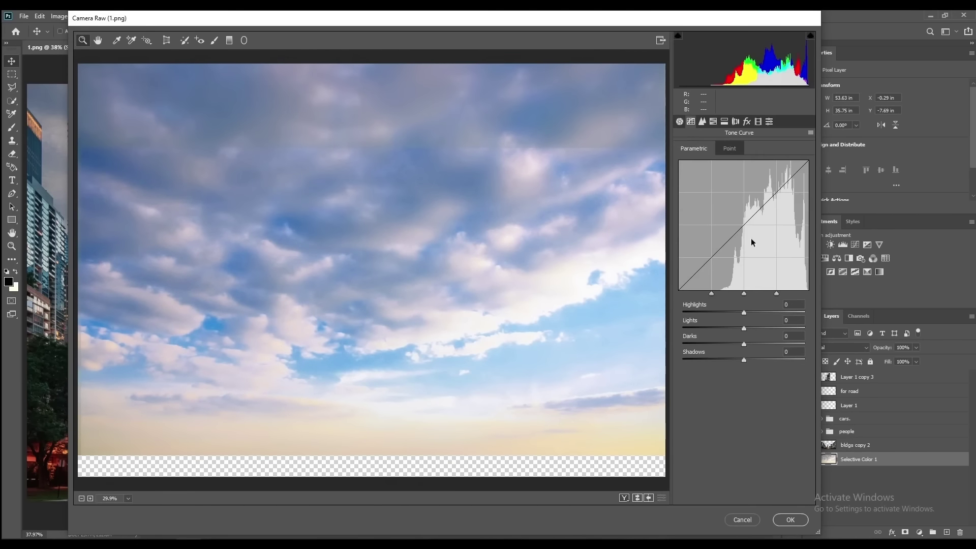
drag(744, 312, 749, 360)
click(702, 122)
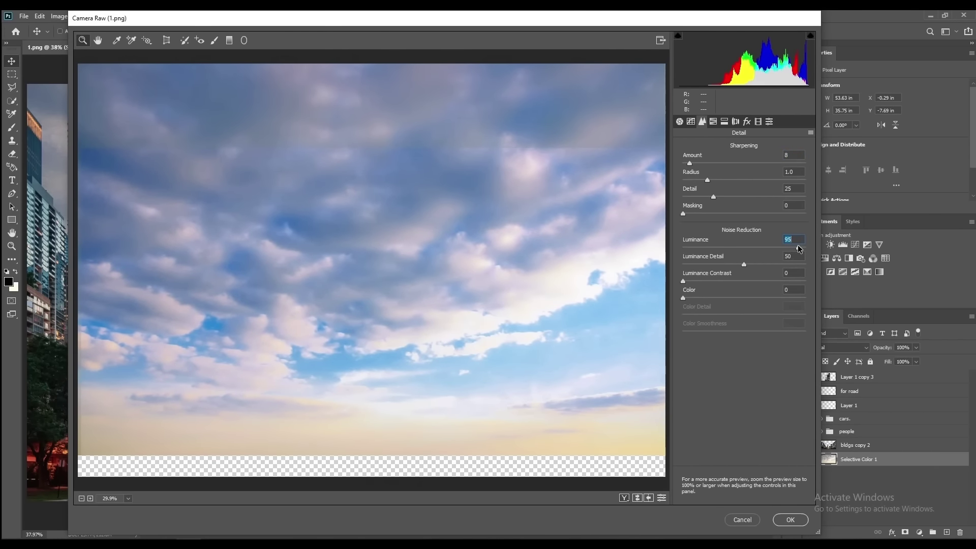
click(790, 520)
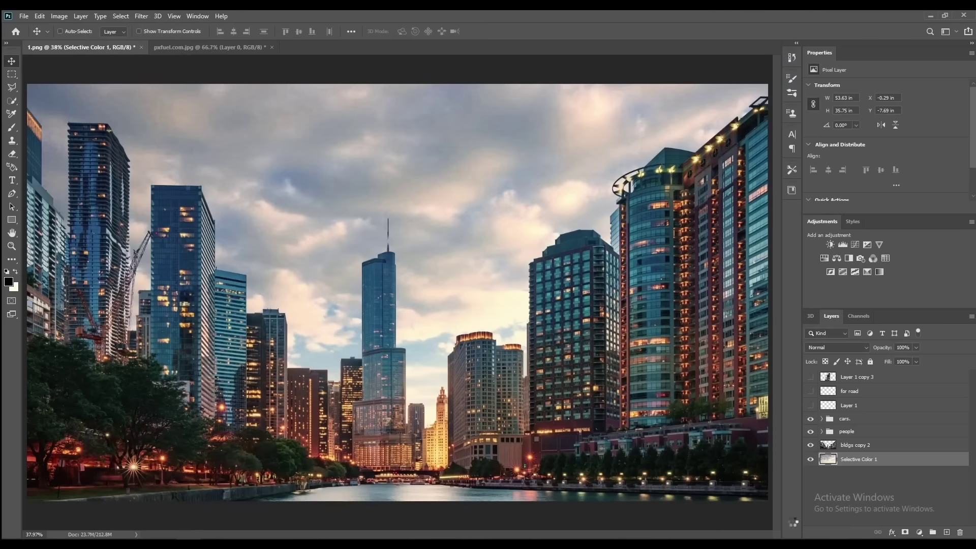
Reapply Camera Raw on the sky with Grain set to 0.
click(141, 16)
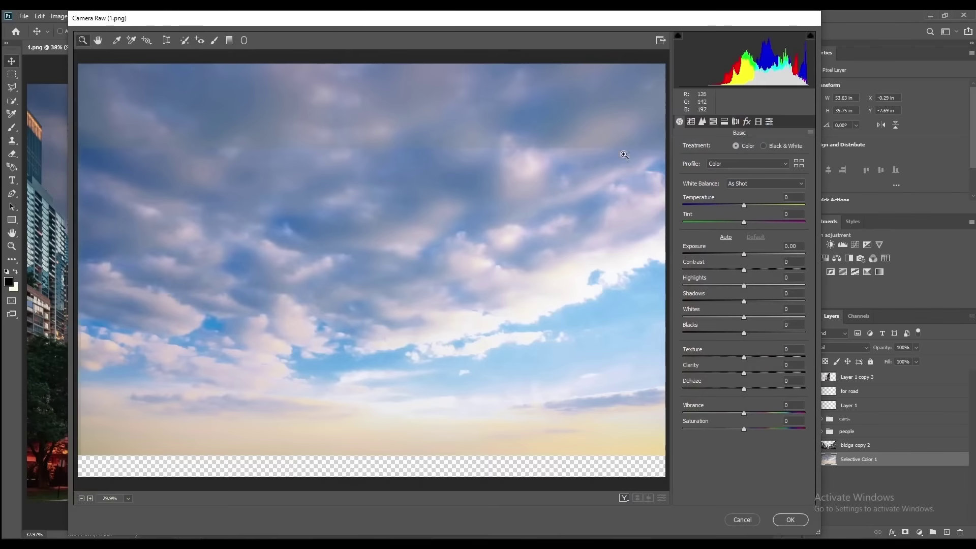
double_click(695, 165)
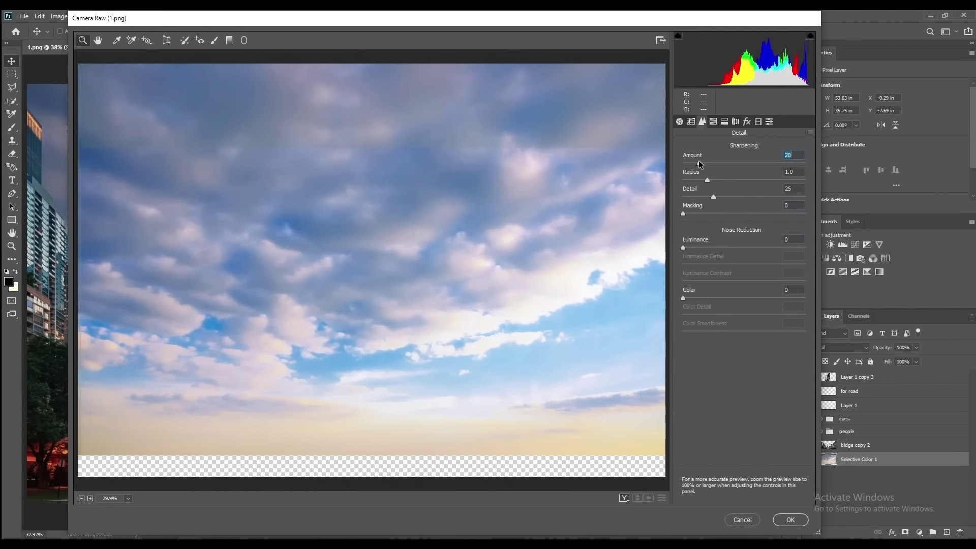
click(791, 519)
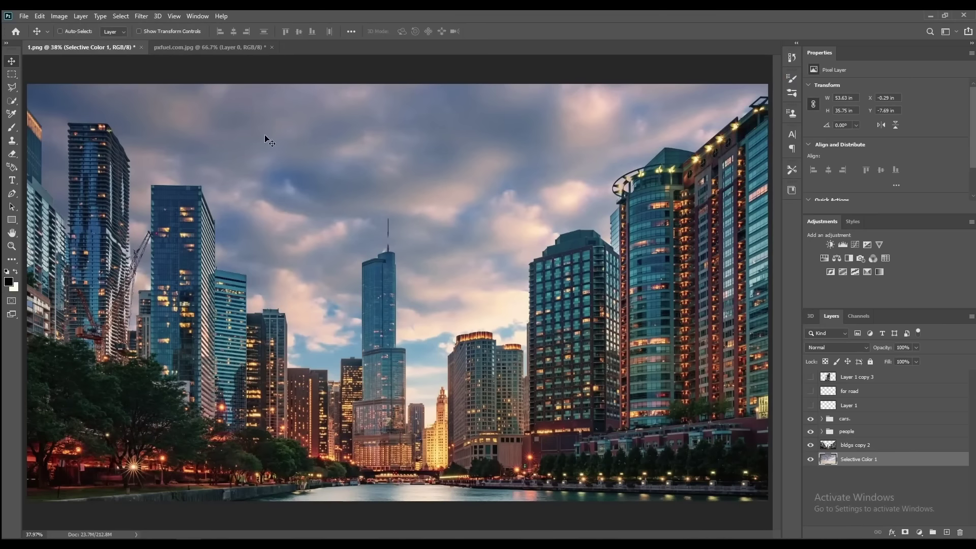
Ungroup the people layers, hide people 2, and move people 1 to the top.
drag(811, 376, 812, 407)
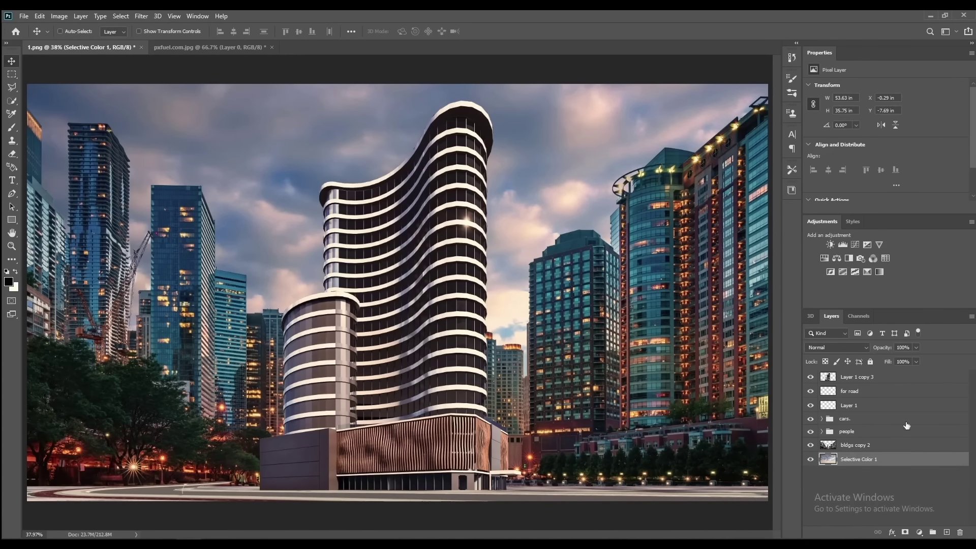
click(861, 421)
click(821, 431)
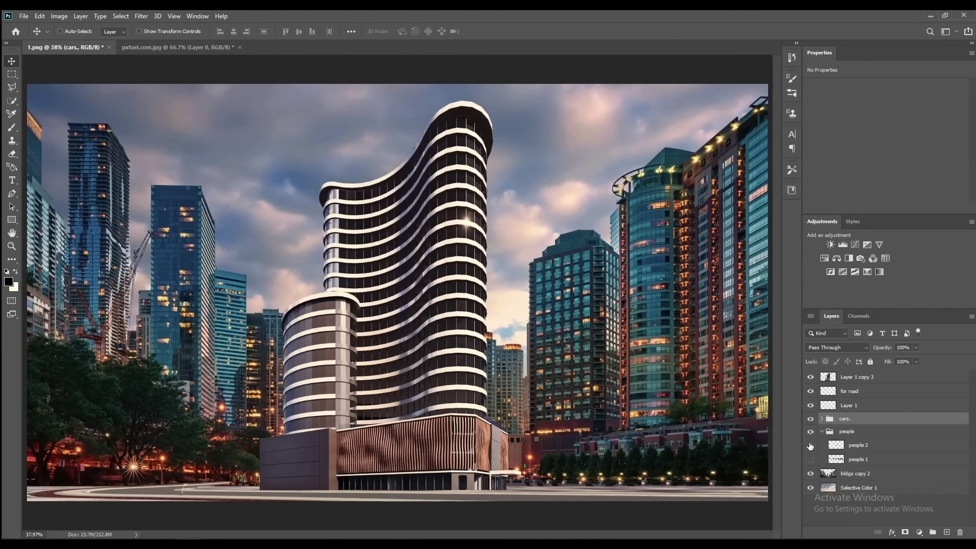
click(811, 445)
right_click(846, 431)
click(895, 83)
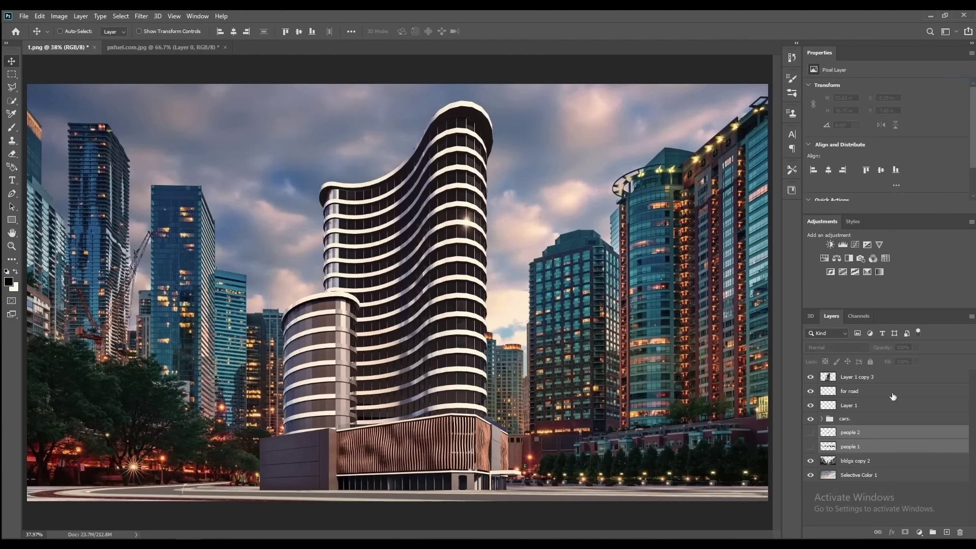
click(854, 447)
click(810, 446)
drag(861, 448, 859, 373)
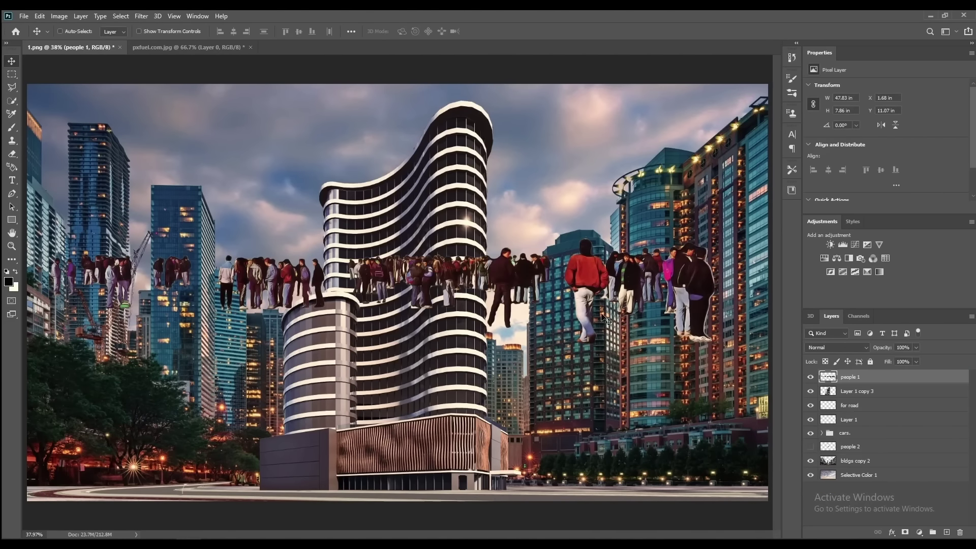
Scale the people 1 crowd to about 42% and set it on the road at left.
key(ctrl+t)
mouse_move(688, 347)
mouse_down()
mouse_move(336, 330)
mouse_move(356, 333)
mouse_up()
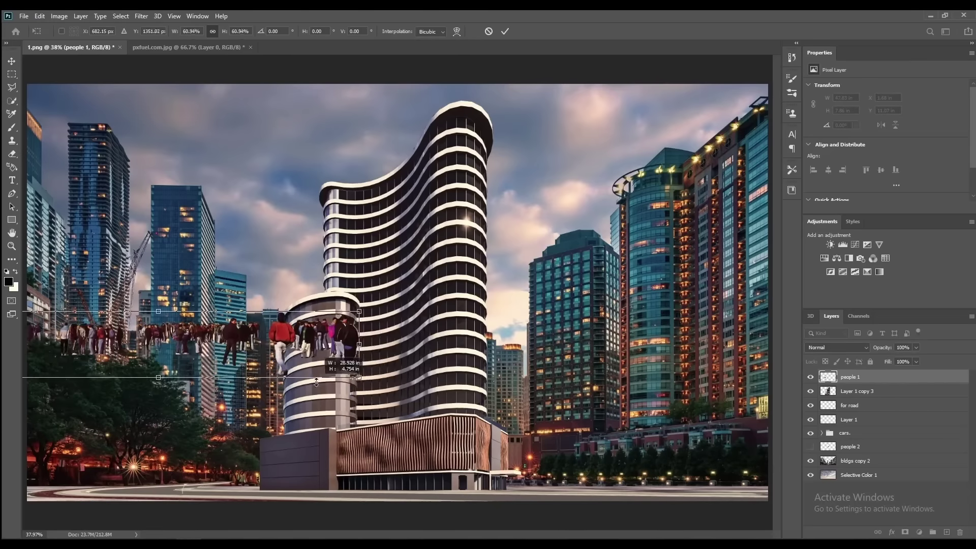
drag(272, 353, 697, 486)
mouse_move(756, 501)
mouse_down()
mouse_move(667, 480)
mouse_move(102, 481)
mouse_up()
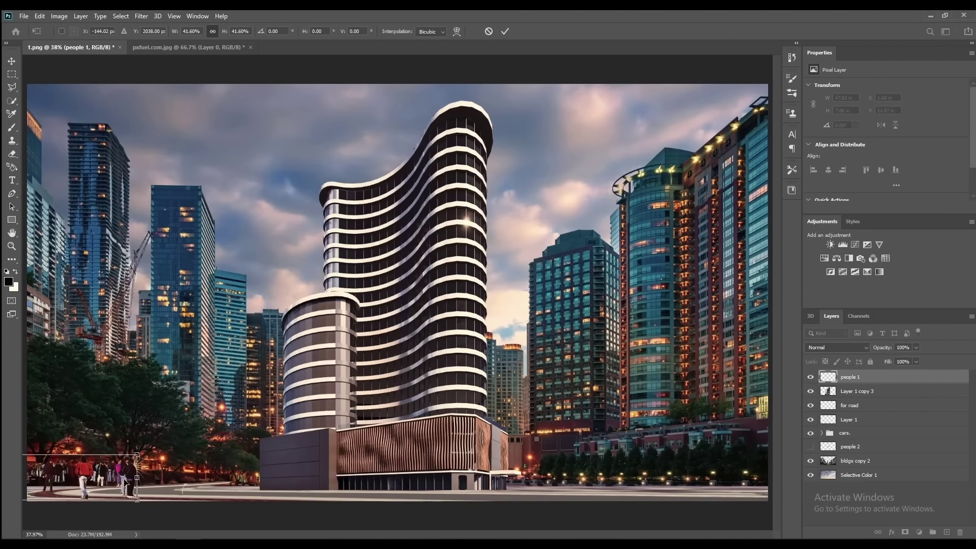
mouse_move(125, 480)
mouse_down()
mouse_move(127, 489)
mouse_move(137, 457)
mouse_up()
key(Return)
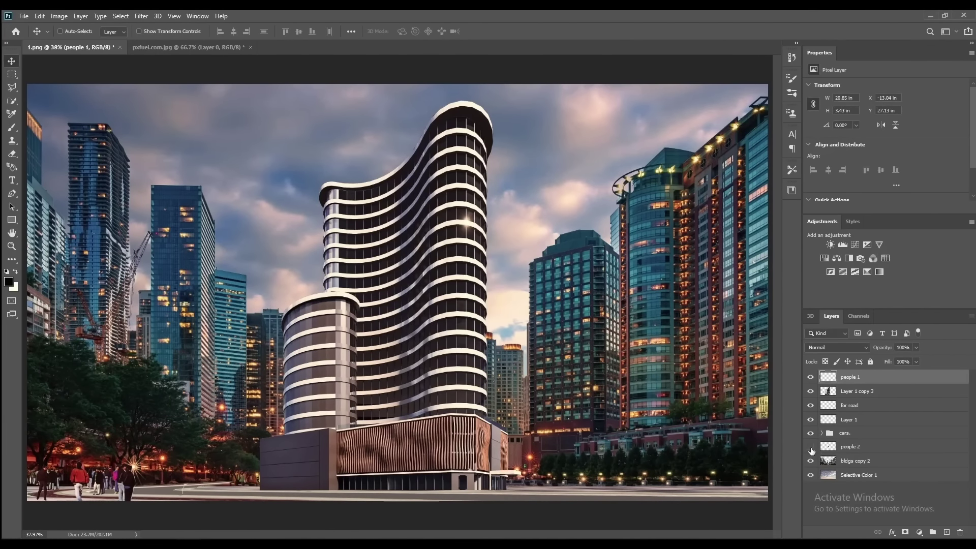
Place a crowd copy at lower right and move small groups onto the tower's podium and base.
mouse_move(252, 201)
mouse_down()
mouse_move(545, 487)
mouse_move(557, 483)
mouse_up()
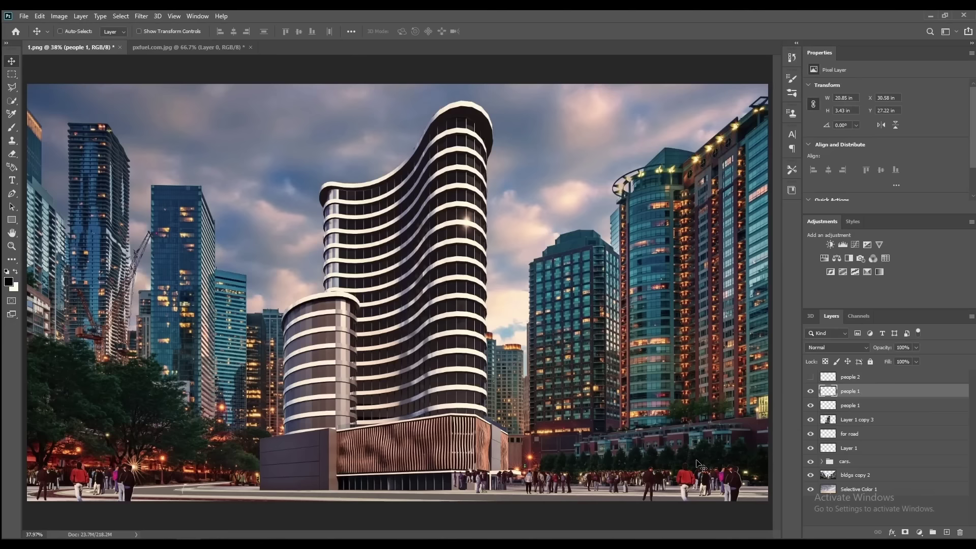
key(m)
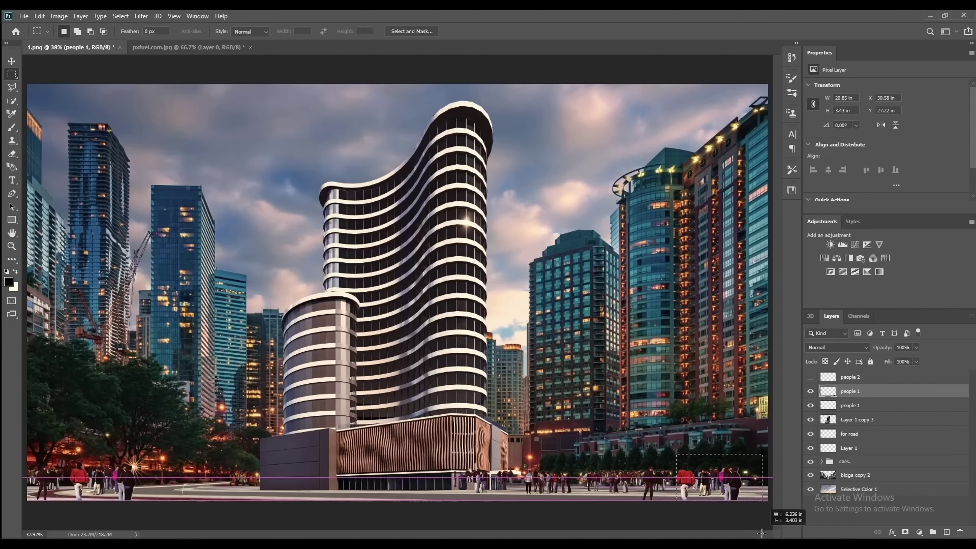
mouse_move(674, 455)
mouse_down()
mouse_move(760, 501)
mouse_move(471, 479)
mouse_move(724, 487)
mouse_up()
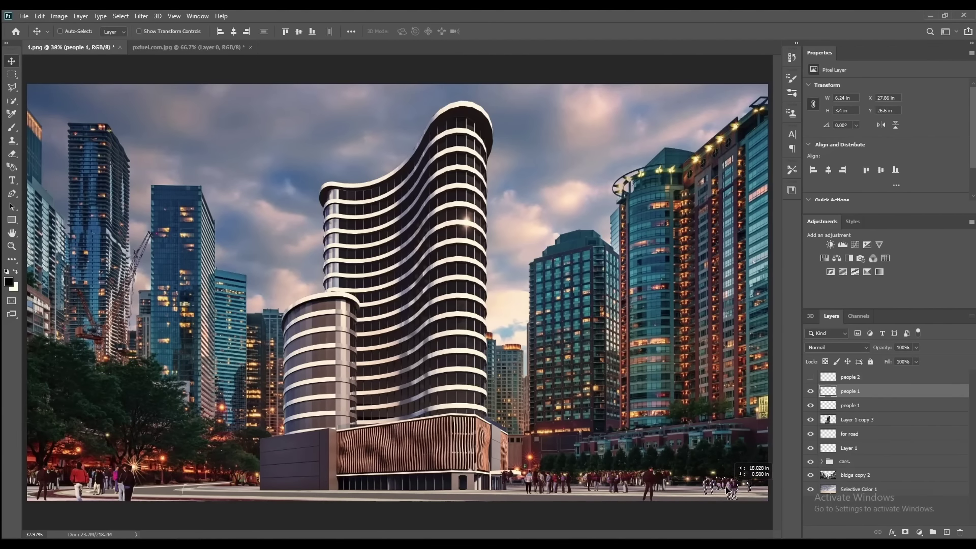
drag(725, 487, 282, 443)
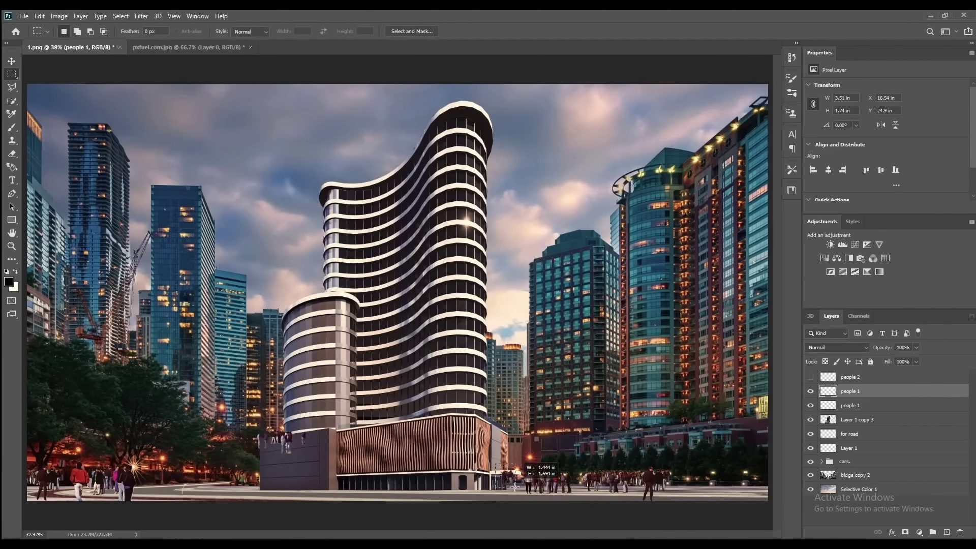
mouse_move(524, 470)
mouse_down()
mouse_move(217, 485)
mouse_move(267, 487)
mouse_up()
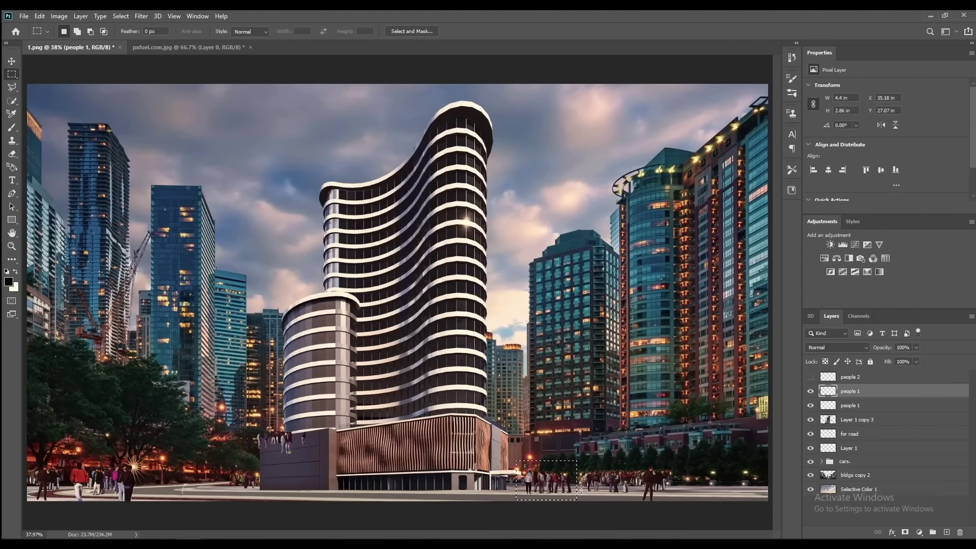
drag(561, 463, 568, 486)
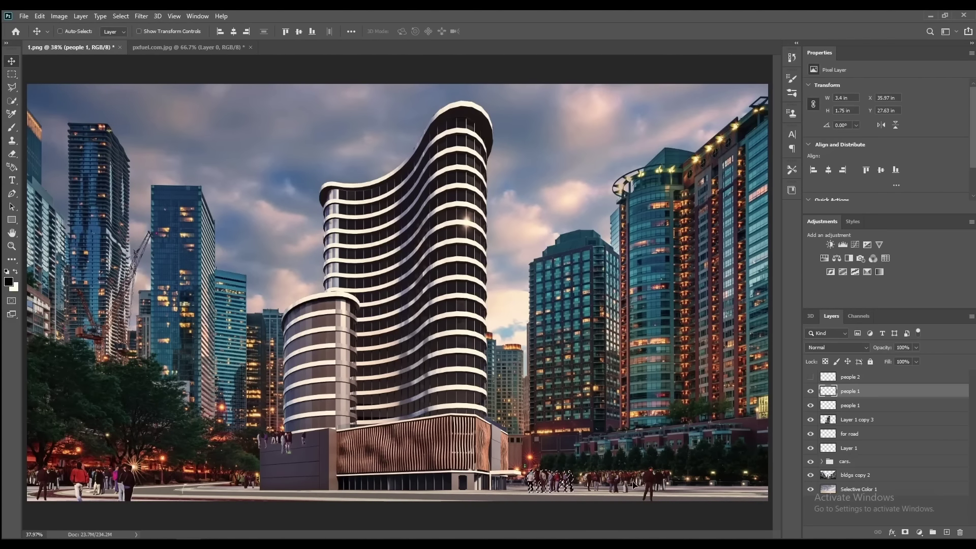
Shrink the selected people to about 80% and nudge them into place.
key(ctrl+t)
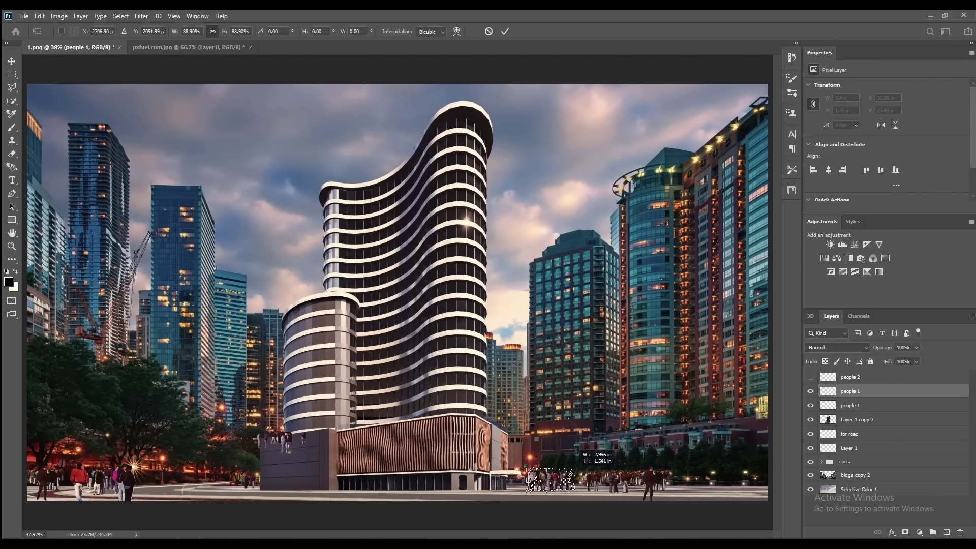
drag(575, 466, 565, 472)
click(504, 33)
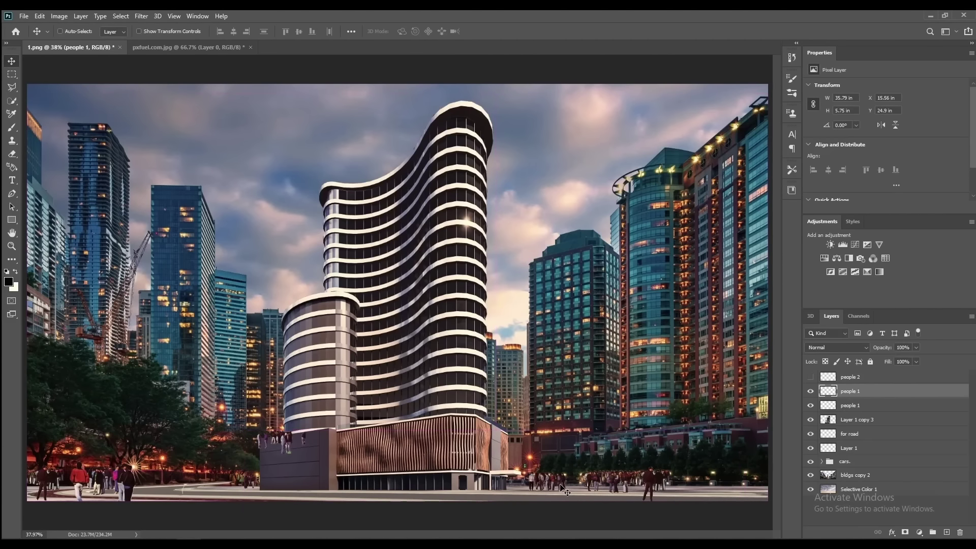
drag(563, 492, 574, 483)
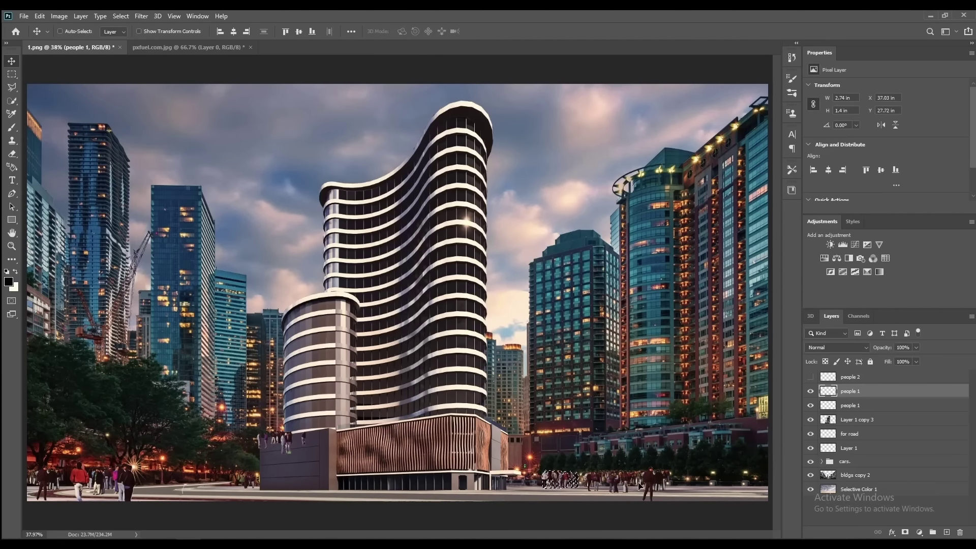
Shift the right-side street crowd up and right, then enlarge it across the street.
key(m)
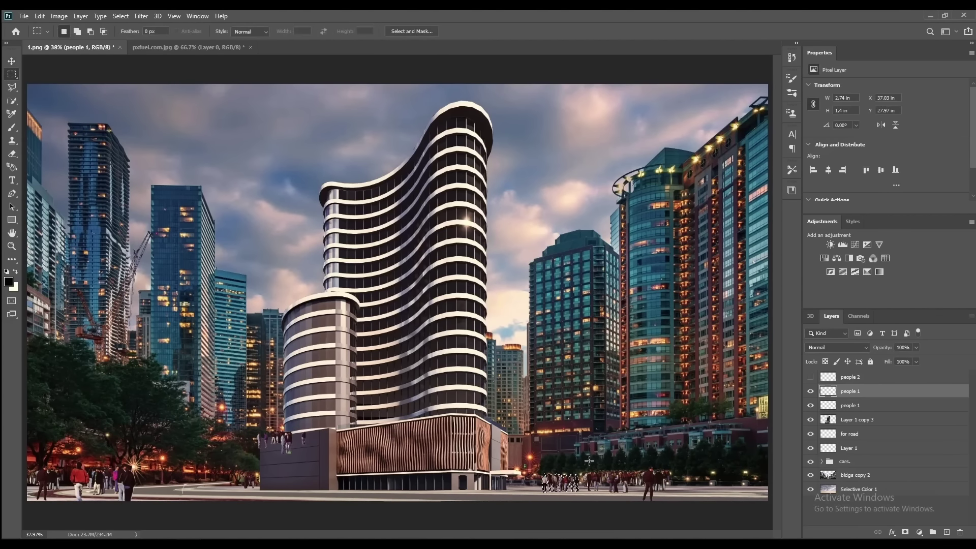
mouse_move(581, 461)
mouse_down()
mouse_move(684, 501)
mouse_move(643, 492)
mouse_up()
key(v)
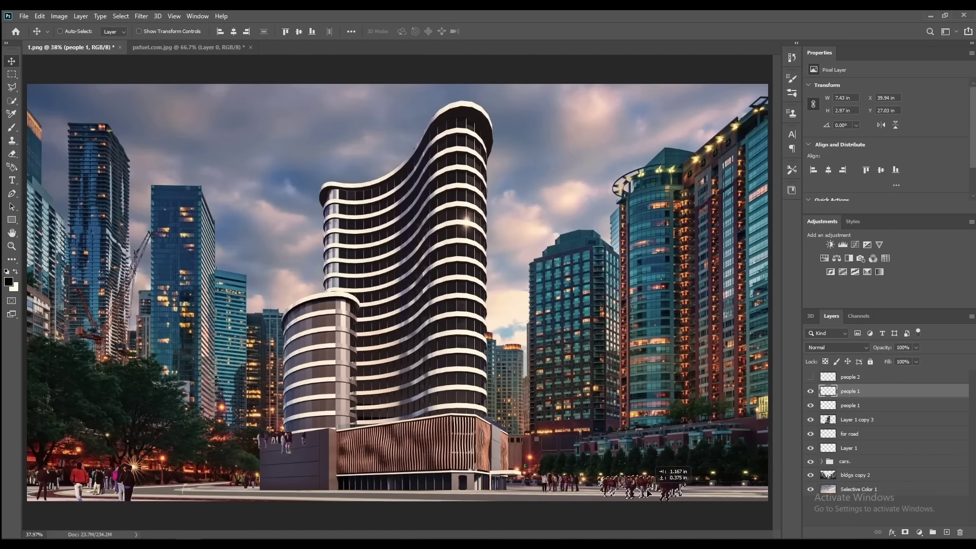
key(Up)
key(Up)
key(Up)
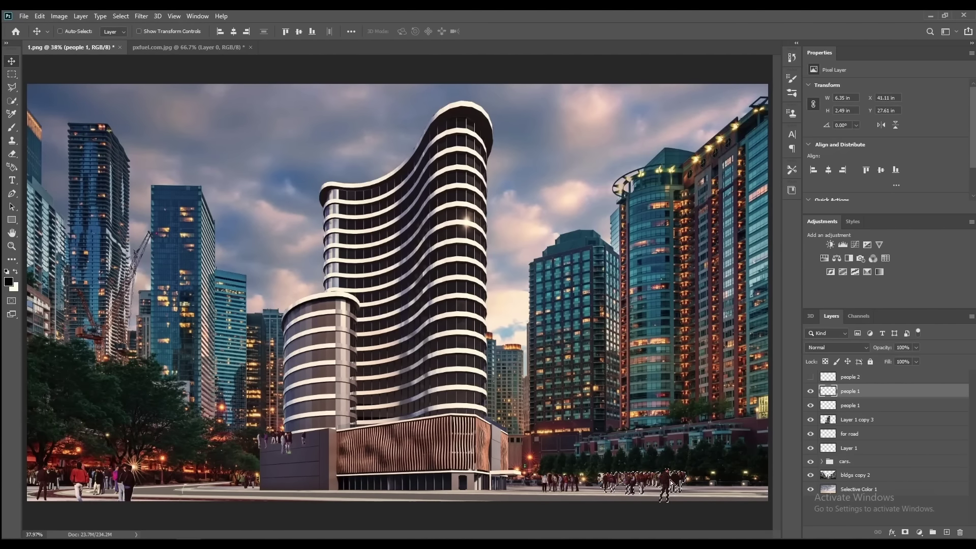
drag(671, 480, 758, 480)
key(ctrl+t)
drag(686, 466, 639, 459)
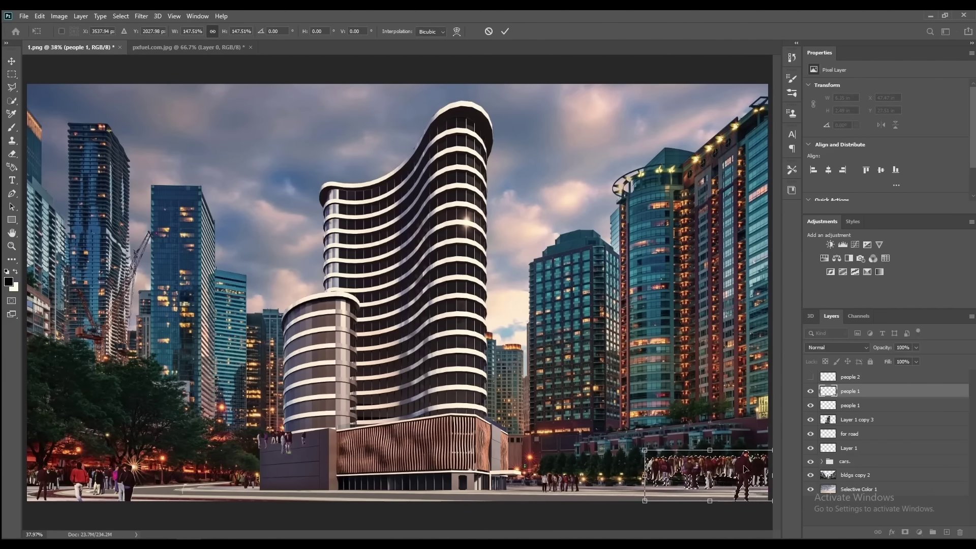
key(Return)
key(ctrl+d)
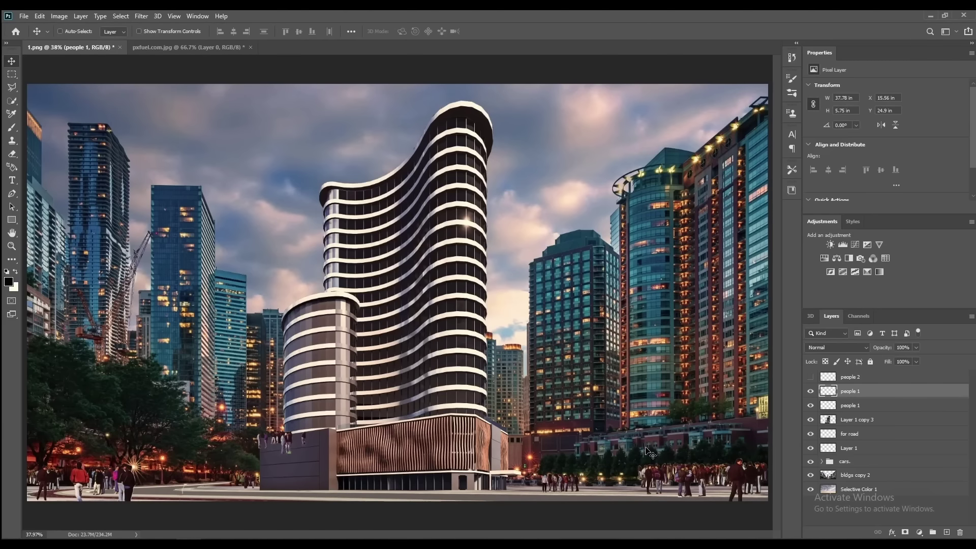
Move a small group of figures slightly left, then select another group.
key(m)
drag(628, 443, 667, 497)
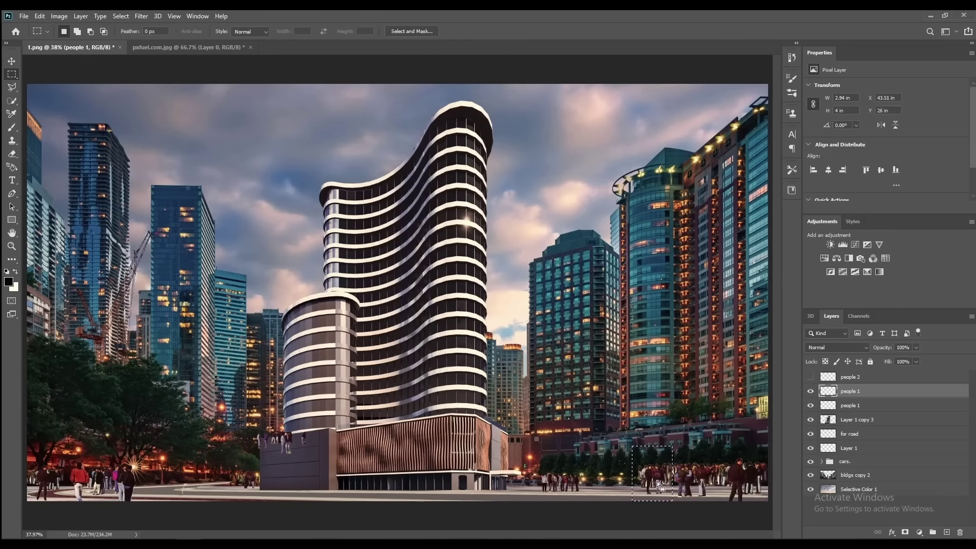
key(v)
drag(648, 476, 618, 475)
key(ctrl)
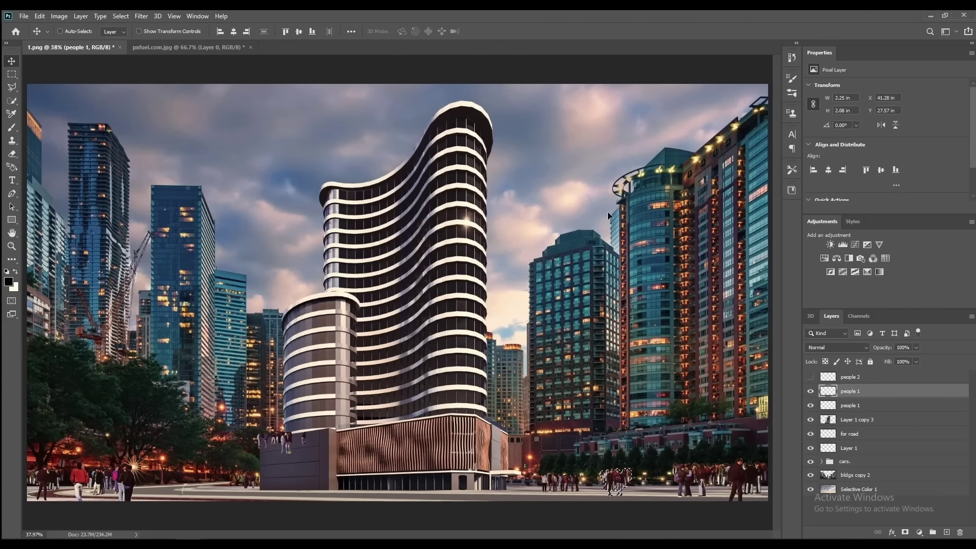
key(ctrl+d)
drag(644, 490, 628, 453)
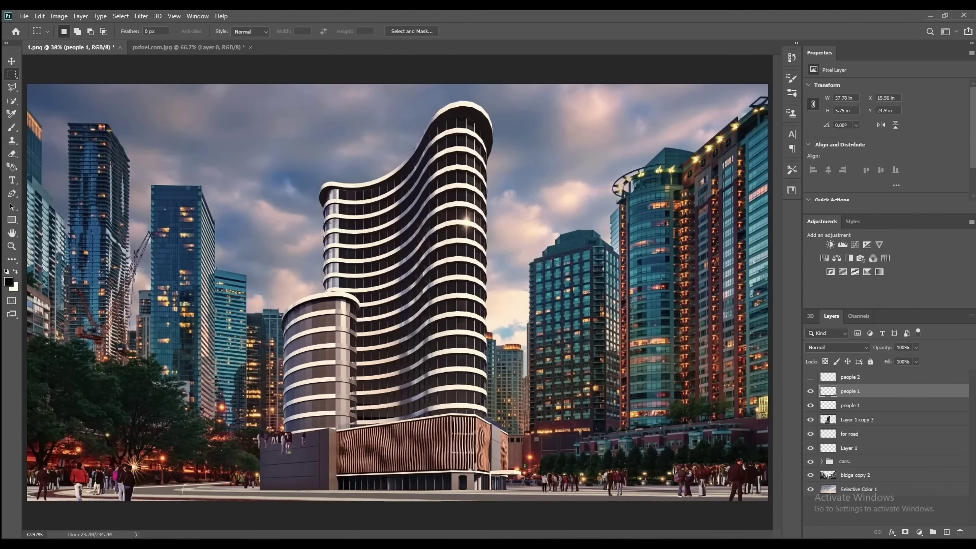
Erase the yellow outline along the crowd's edge with a 20 px, 50% opacity Eraser.
scroll(564, 510, up, 3)
scroll(561, 349, up, 2)
key(e)
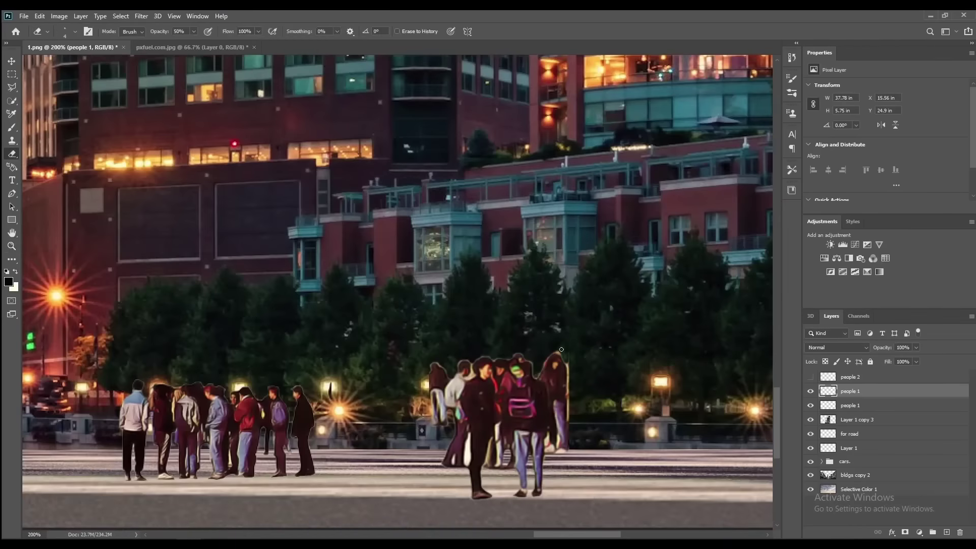
click(74, 31)
drag(578, 365, 563, 389)
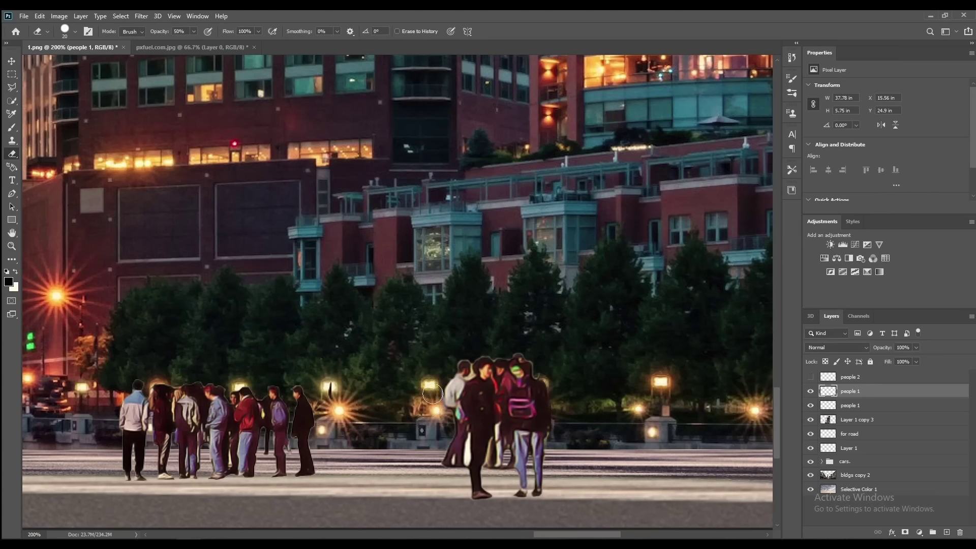
Fit the image on screen and move the selected people left and down.
key(z)
click(315, 32)
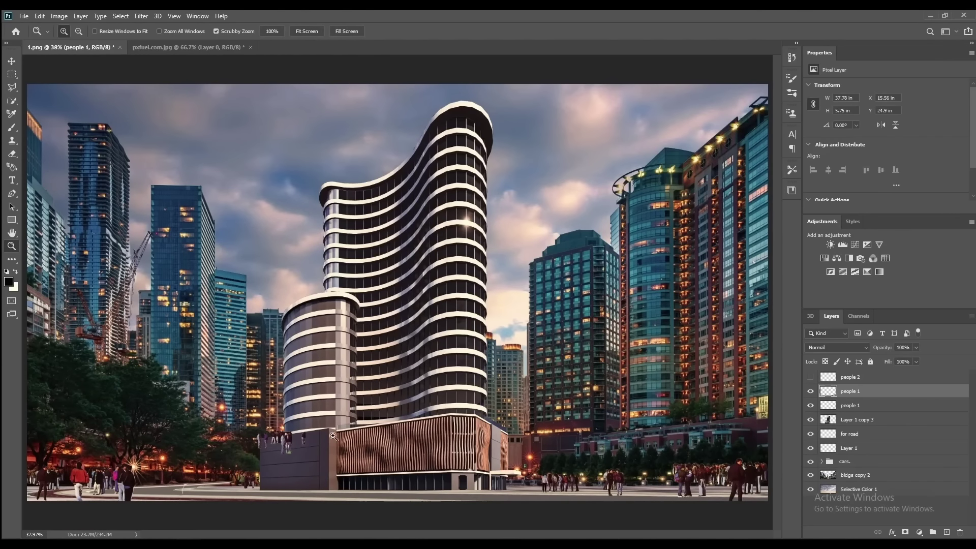
key(v)
mouse_move(281, 446)
mouse_down()
mouse_move(223, 482)
mouse_move(415, 460)
mouse_up()
Erase an unwanted figure beside the building base and shift the two left walkers rightward.
key(z)
key(e)
drag(435, 345, 428, 418)
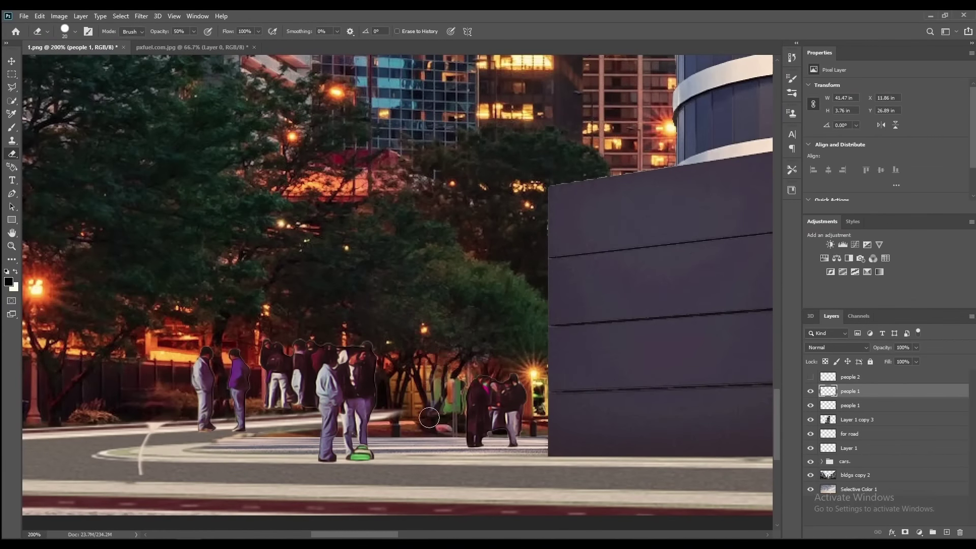
key(v)
mouse_move(233, 407)
mouse_down()
mouse_move(434, 415)
mouse_move(318, 393)
mouse_move(234, 401)
mouse_up()
key(ctrl+d)
Erase the figures behind the main group, then fit the whole image on screen.
scroll(560, 432, right, 5)
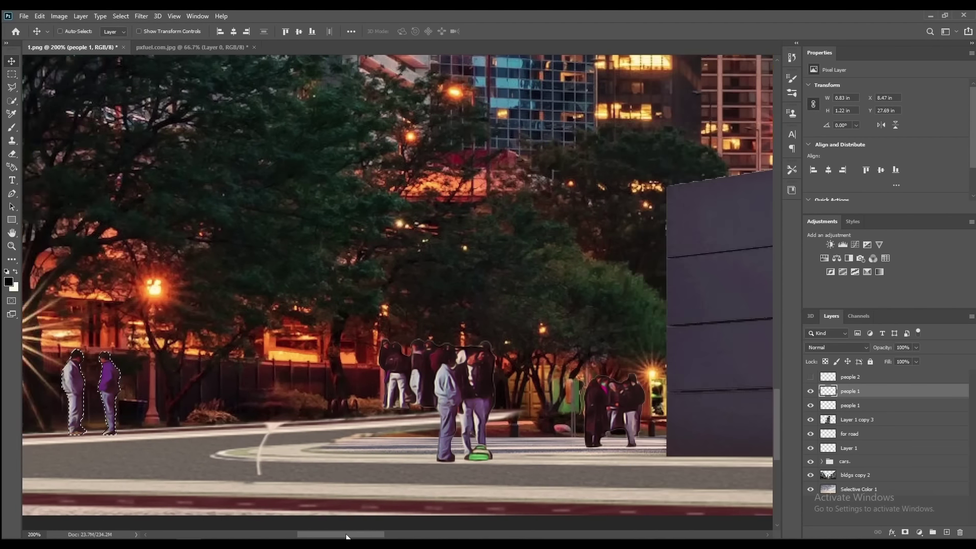
scroll(431, 415, right, 3)
key(e)
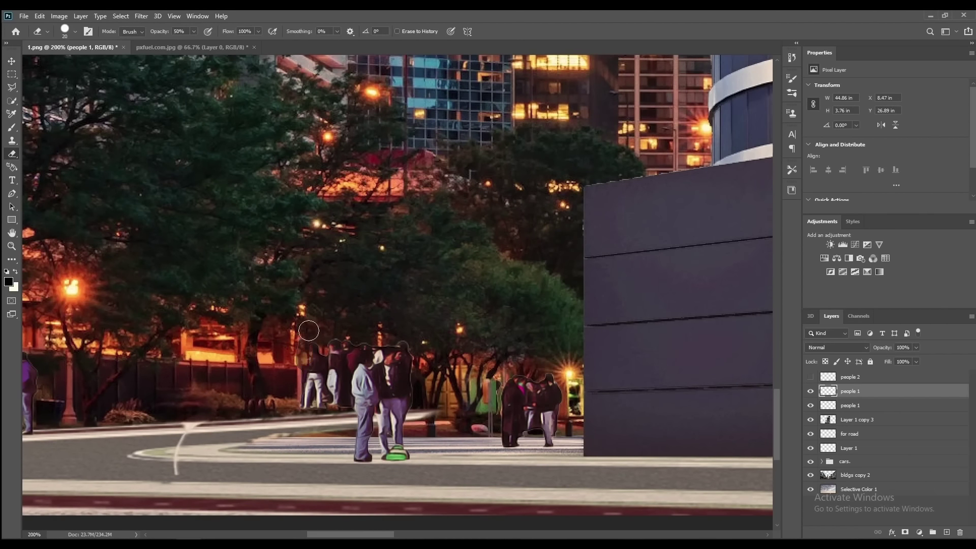
drag(313, 376, 346, 337)
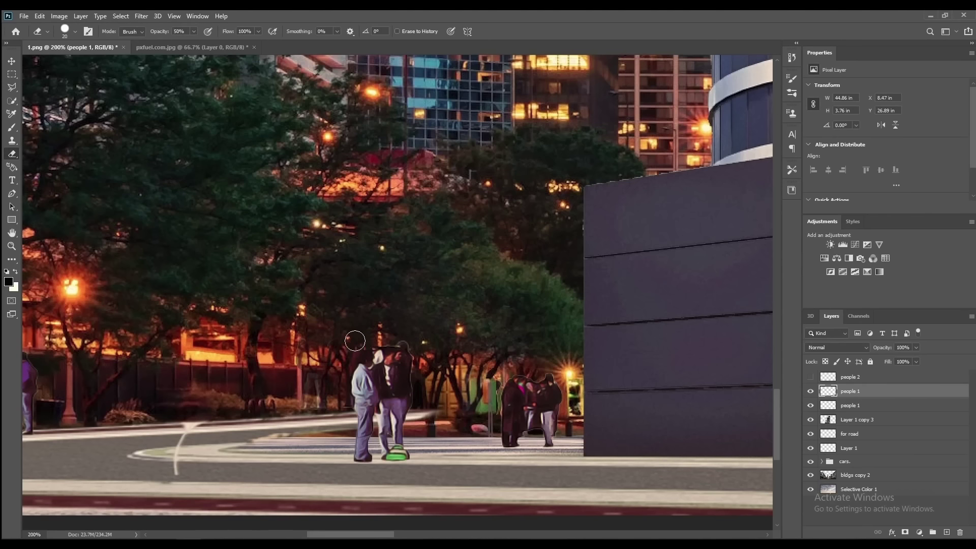
key(z)
key(ctrl+0)
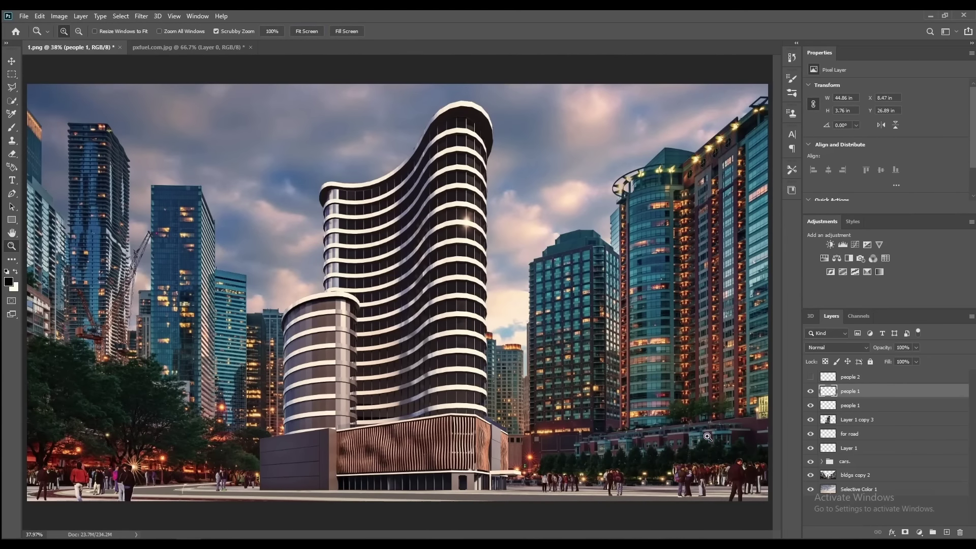
Zoom in on the lower-right street and move the selected crowd up and left.
click(690, 494)
click(686, 429)
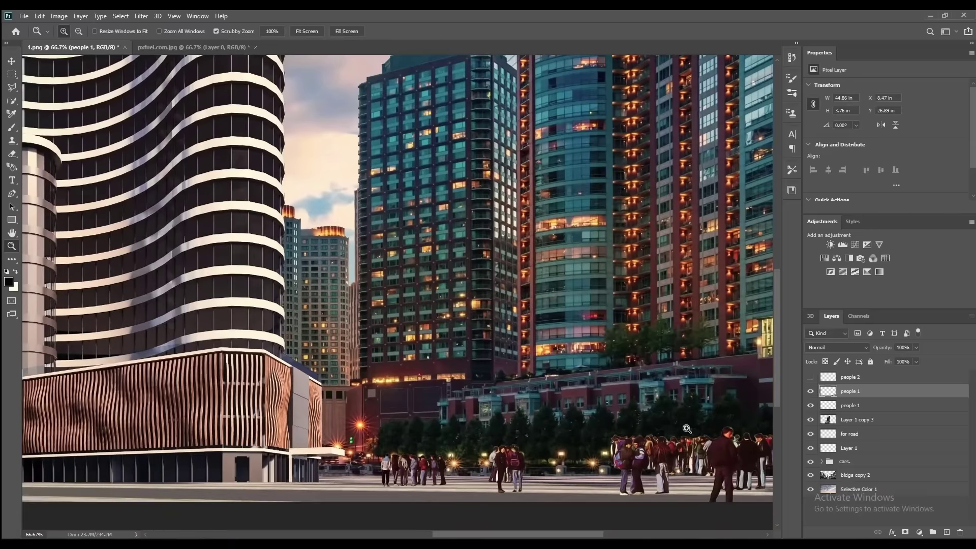
drag(713, 443, 589, 443)
key(v)
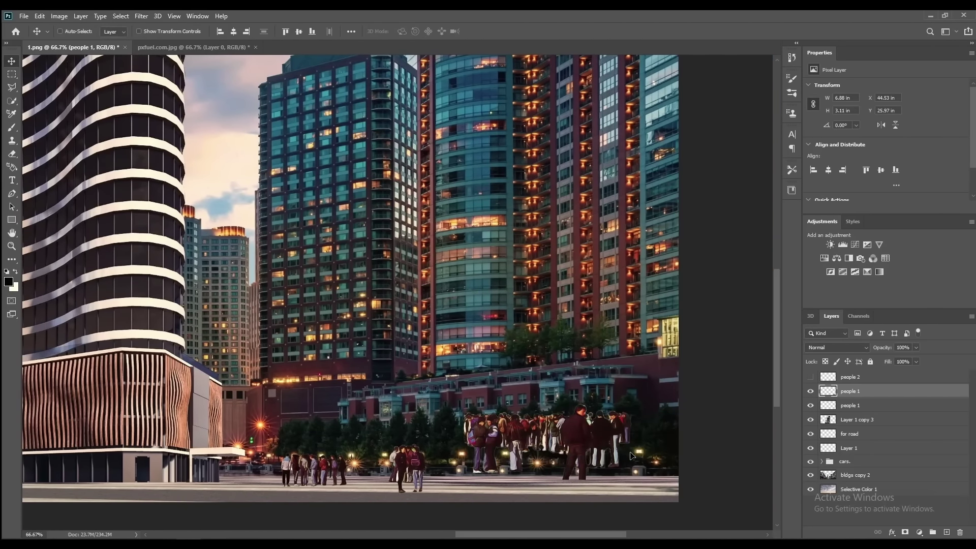
mouse_move(500, 534)
mouse_down()
mouse_move(309, 536)
mouse_move(341, 528)
mouse_up()
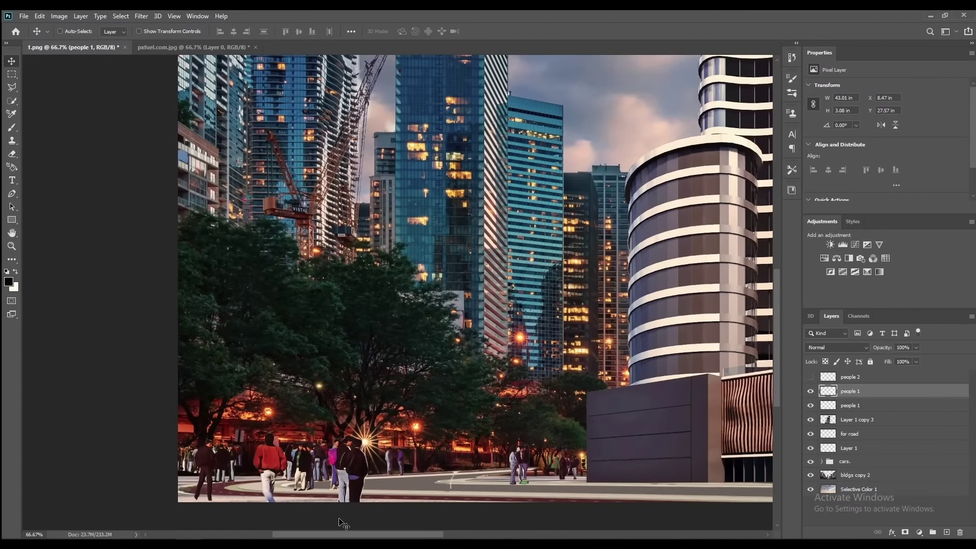
Move the lower-left crowd on the people 1 layer to the bottom-right corner.
key(m)
drag(248, 416, 374, 502)
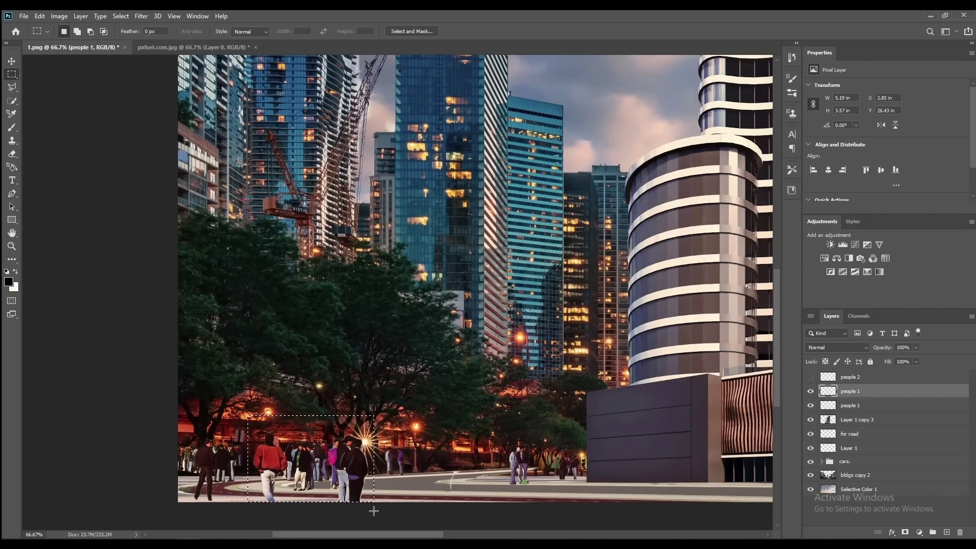
key(v)
click(353, 481)
click(468, 213)
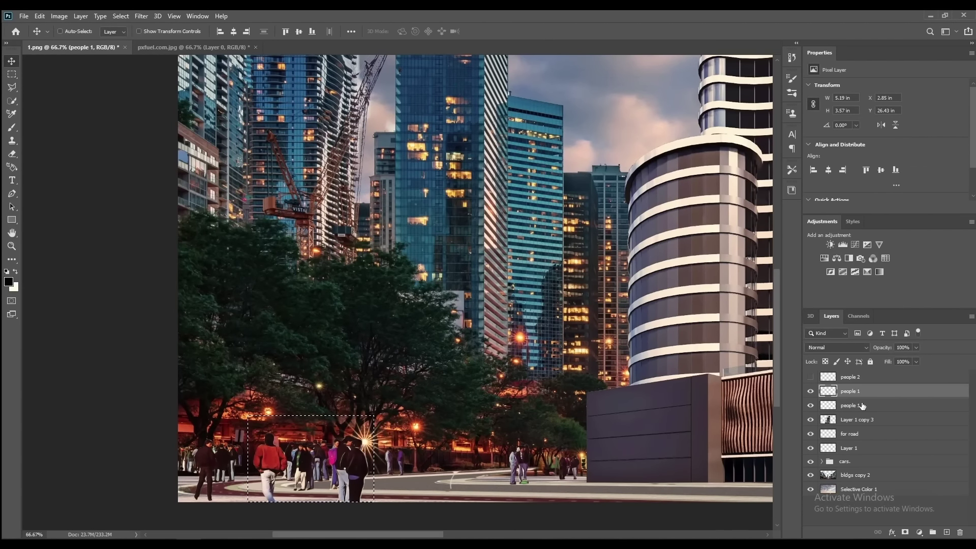
click(850, 406)
mouse_move(386, 466)
mouse_down()
mouse_move(526, 418)
mouse_move(672, 419)
mouse_up()
drag(390, 536, 587, 535)
drag(300, 380, 585, 463)
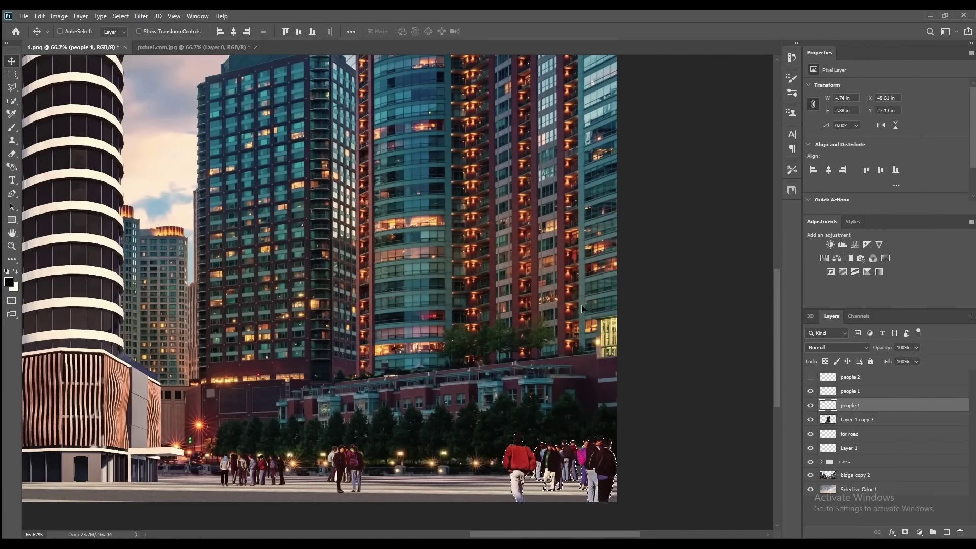
click(308, 33)
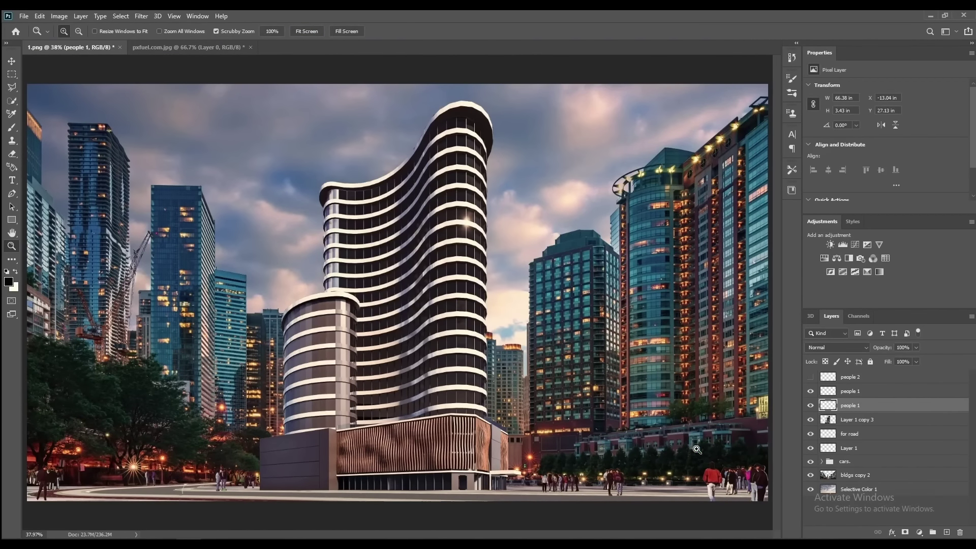
Shift the bottom-right crowd leftward and lift a strip of people above the street.
key(v)
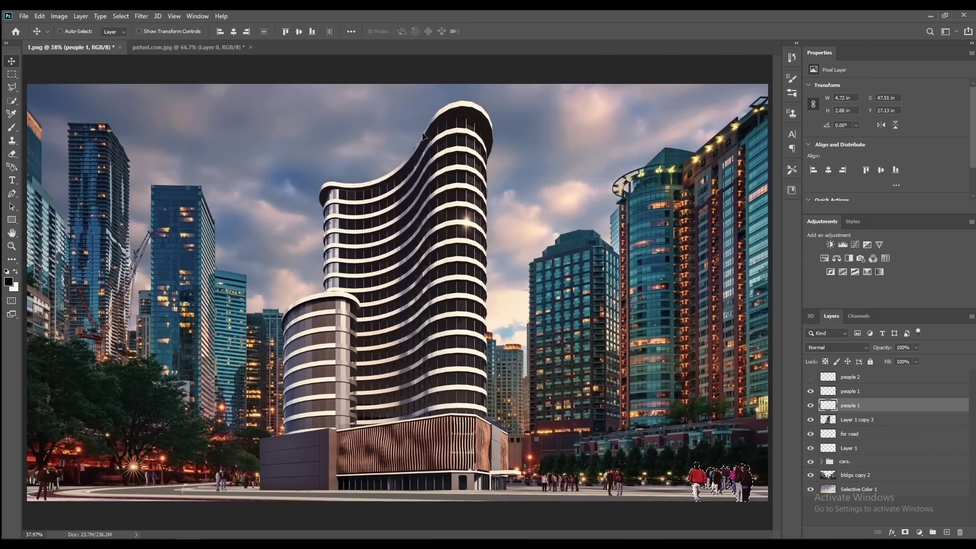
drag(423, 136, 572, 313)
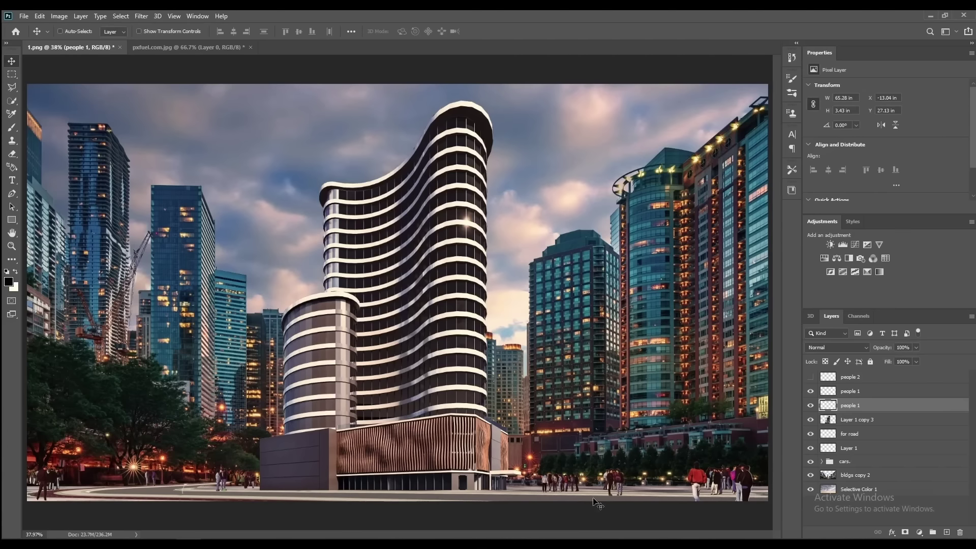
key(m)
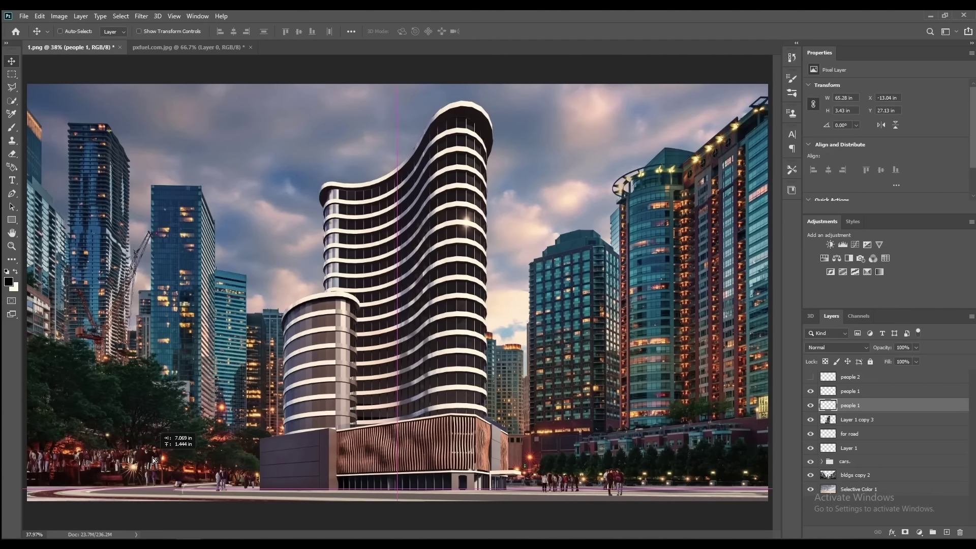
drag(152, 457, 152, 388)
drag(65, 362, 349, 433)
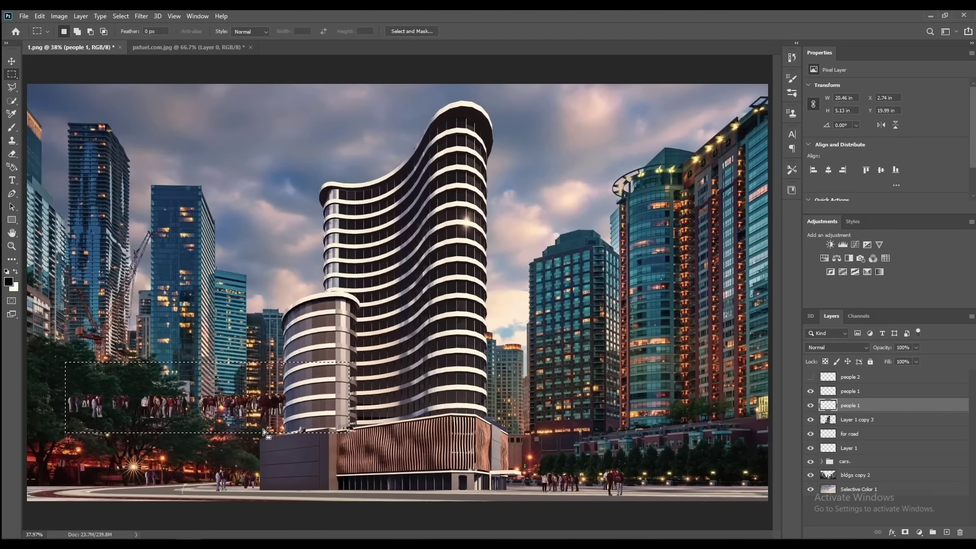
key(v)
mouse_move(224, 453)
mouse_down()
mouse_move(552, 316)
mouse_move(352, 343)
mouse_up()
Flip the people strip horizontally and place it on the bottom-left street.
key(m)
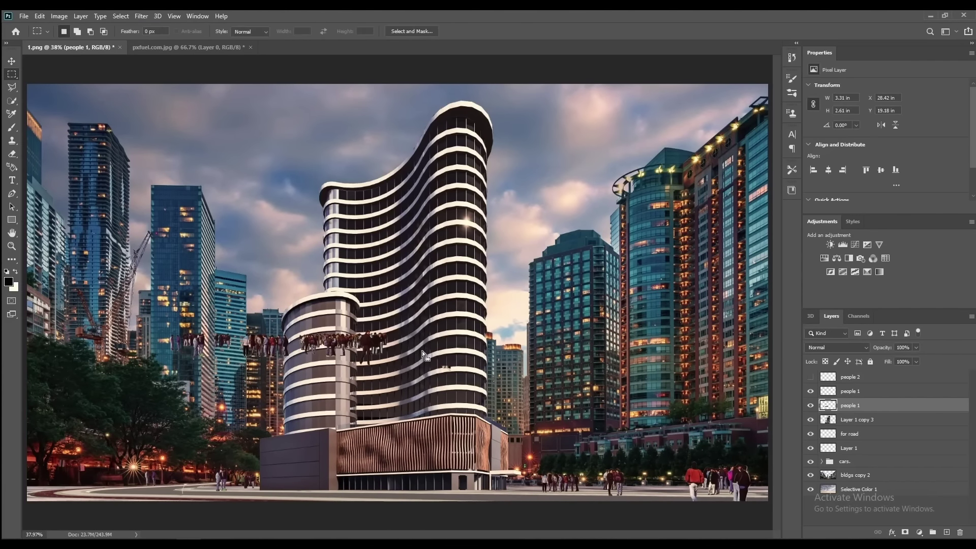
drag(406, 373, 296, 314)
key(v)
drag(362, 346, 374, 349)
click(39, 16)
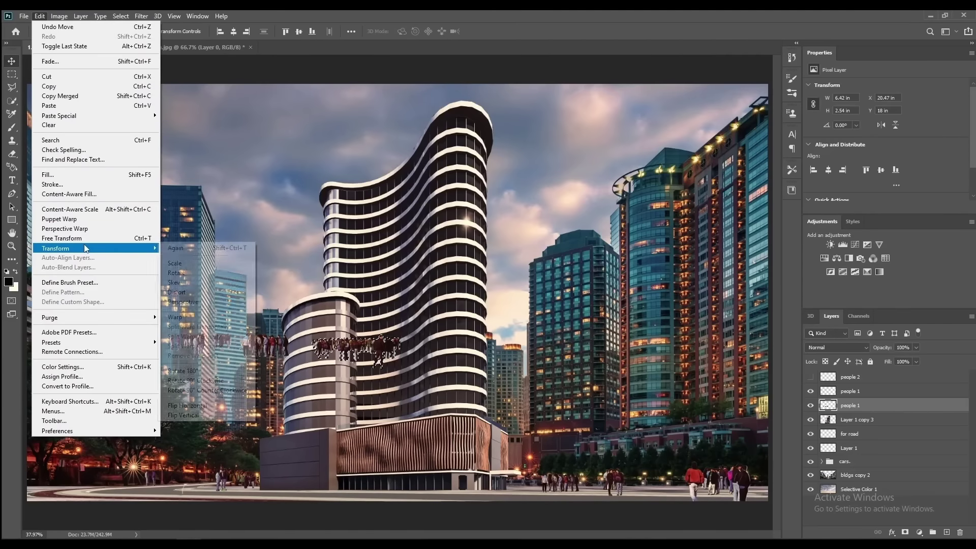
click(187, 406)
mouse_move(187, 405)
mouse_down()
mouse_move(61, 489)
mouse_move(39, 488)
mouse_up()
Scale the people strip up to about 110% and zoom in on it.
key(ctrl+t)
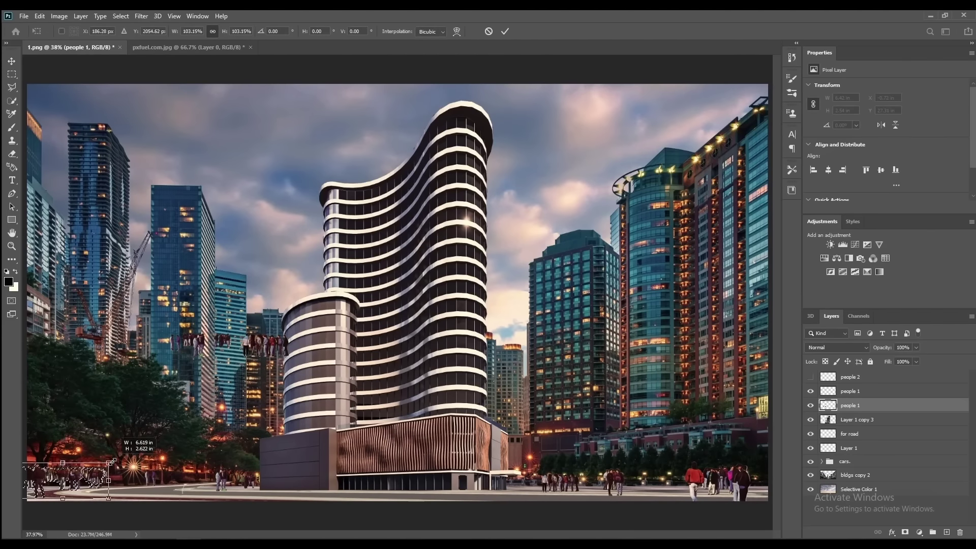
drag(107, 465, 117, 460)
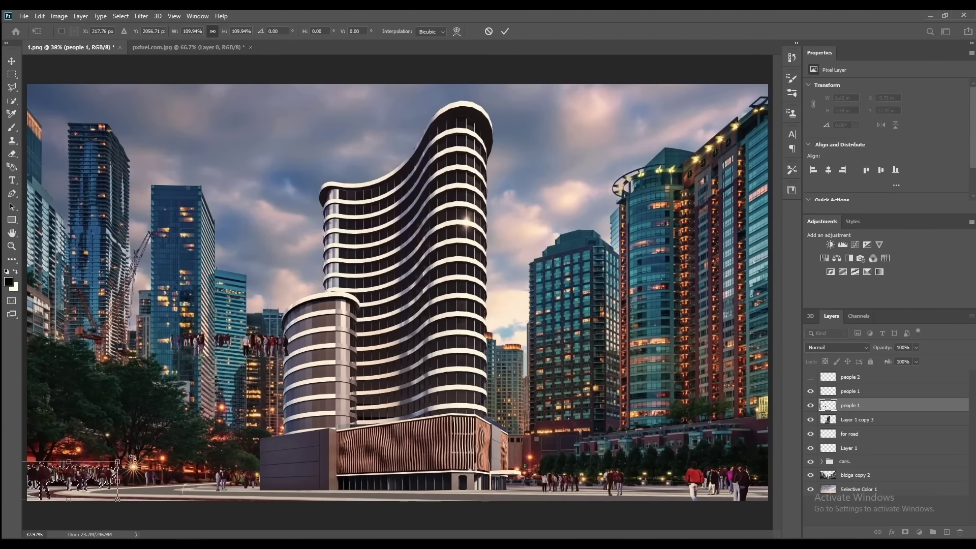
key(Return)
key(z)
click(35, 514)
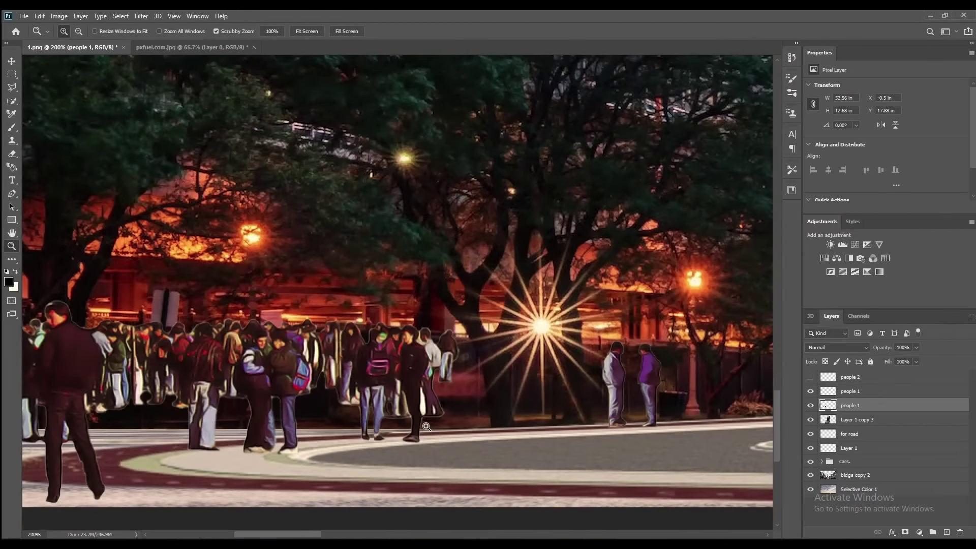
Marquee-select two parts of the lower-left crowd and drag them down onto the street.
key(m)
drag(106, 295, 187, 427)
drag(174, 346, 162, 365)
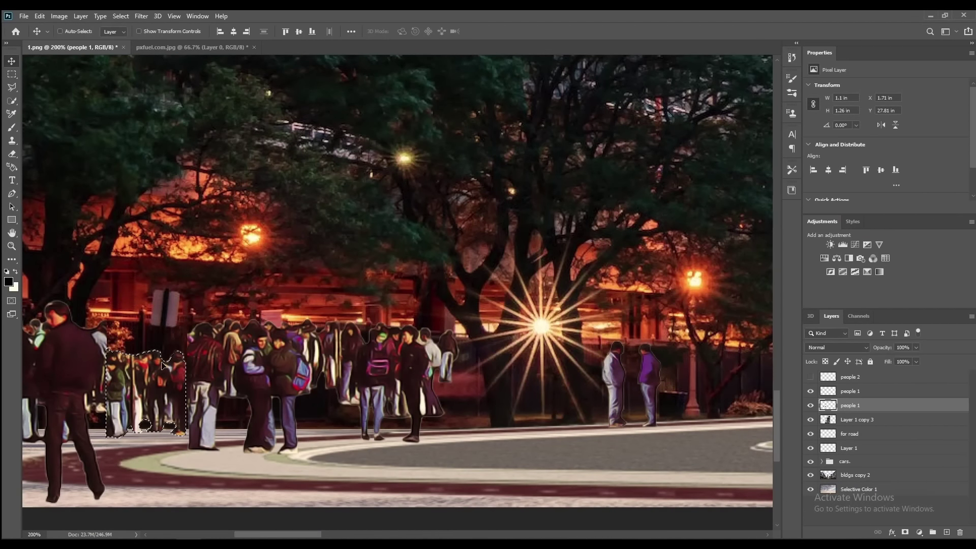
key(m)
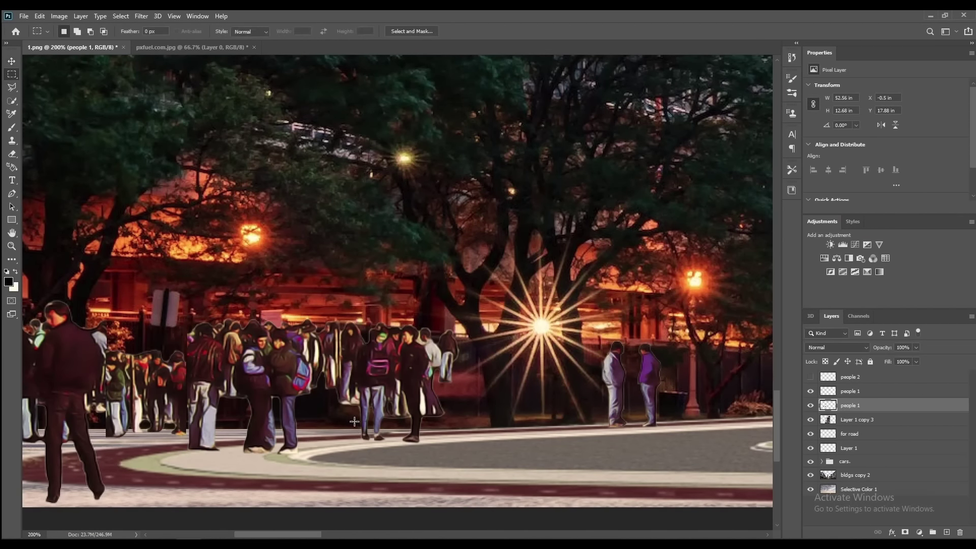
drag(310, 286, 356, 407)
key(v)
drag(346, 359, 346, 404)
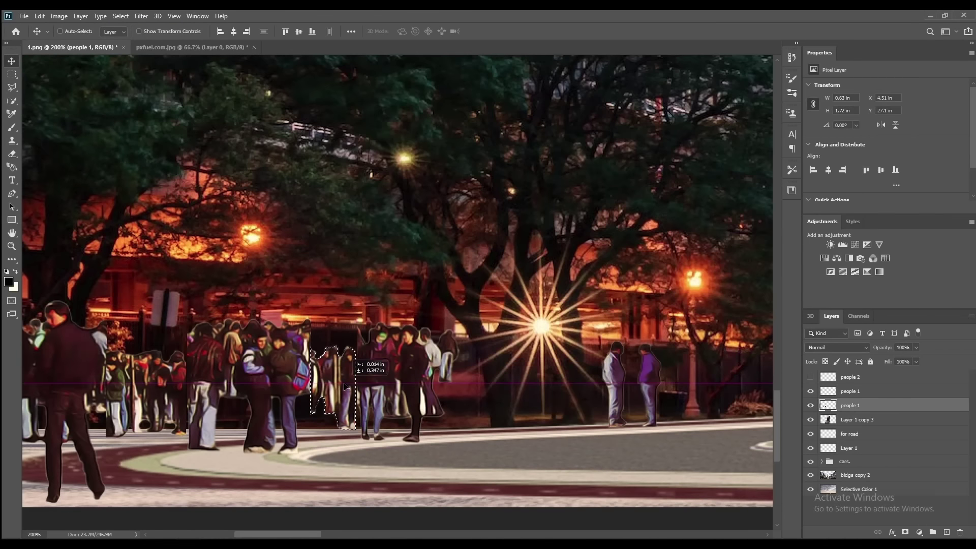
Delete the selected stray figures and erase extra small figures on the left and right.
key(Delete)
key(ctrl+d)
key(e)
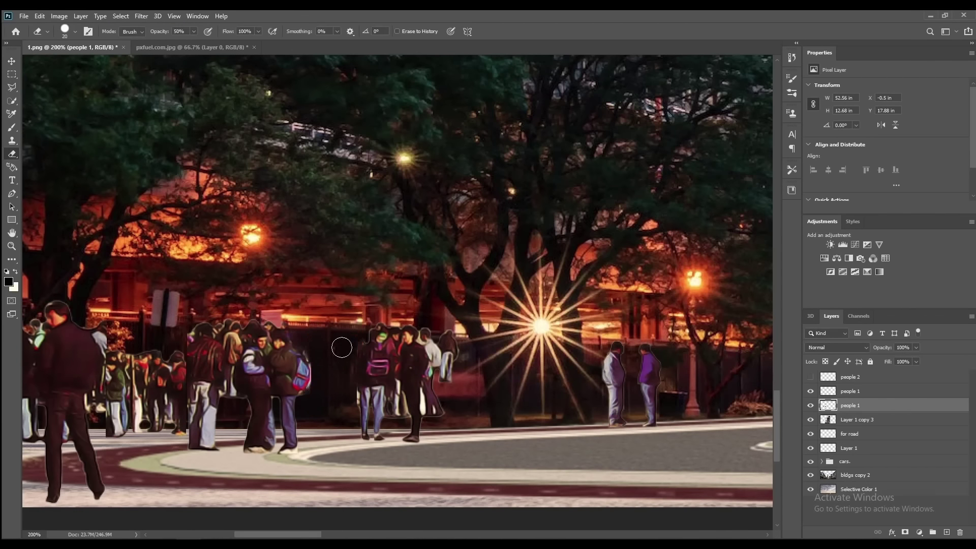
mouse_move(441, 408)
mouse_down()
mouse_move(447, 356)
mouse_move(438, 396)
mouse_up()
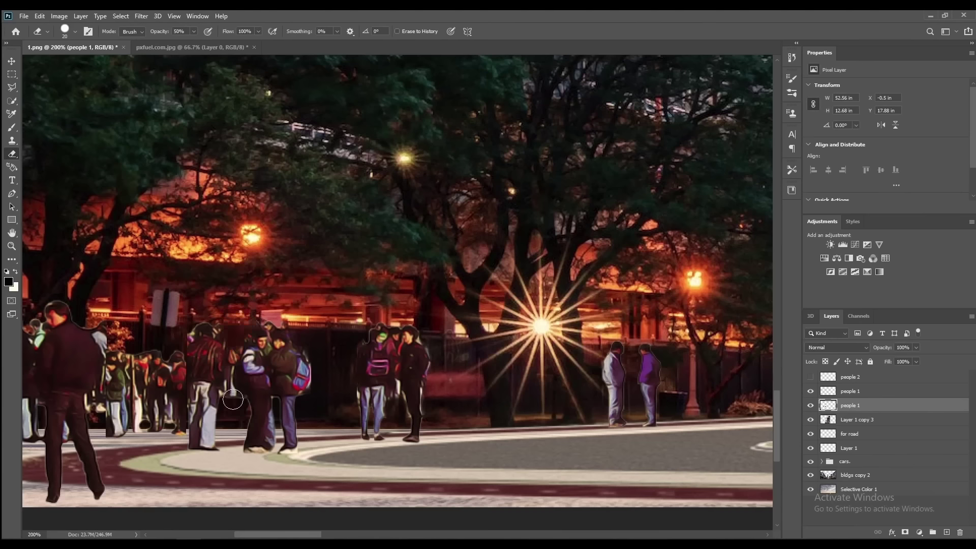
mouse_move(153, 362)
mouse_down()
mouse_move(122, 401)
mouse_move(102, 376)
mouse_move(163, 388)
mouse_move(171, 374)
mouse_up()
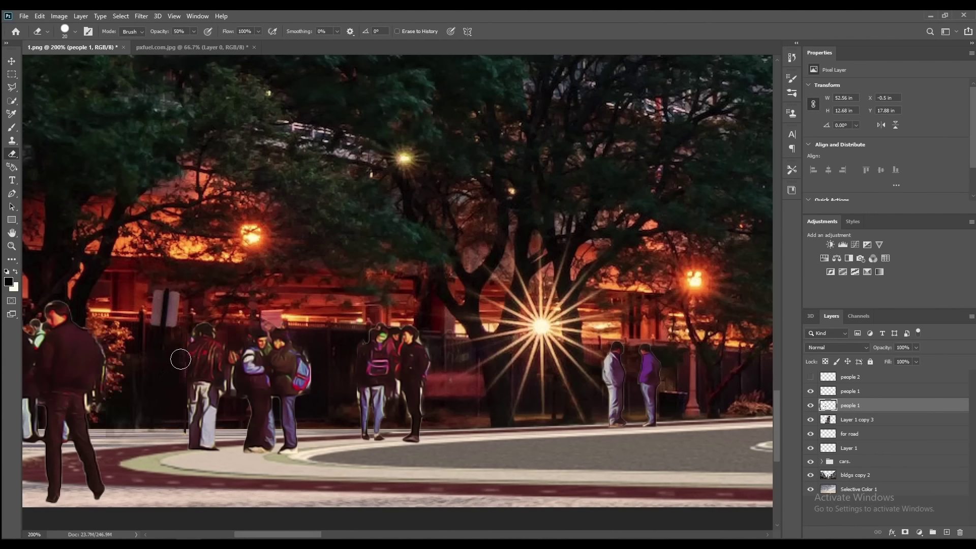
Show and select the people 2 layer, zooming in on people floating among the buildings.
key(z)
click(318, 34)
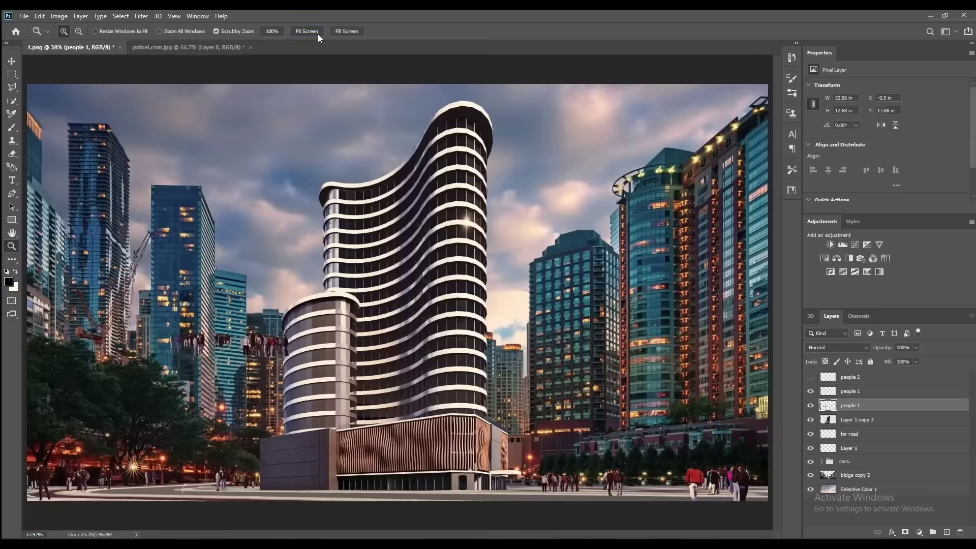
click(100, 503)
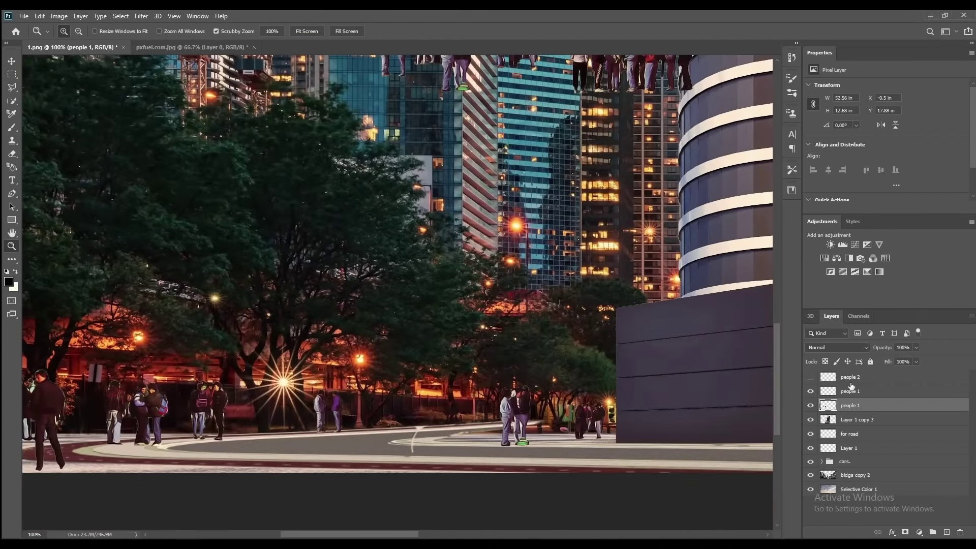
click(850, 377)
click(810, 376)
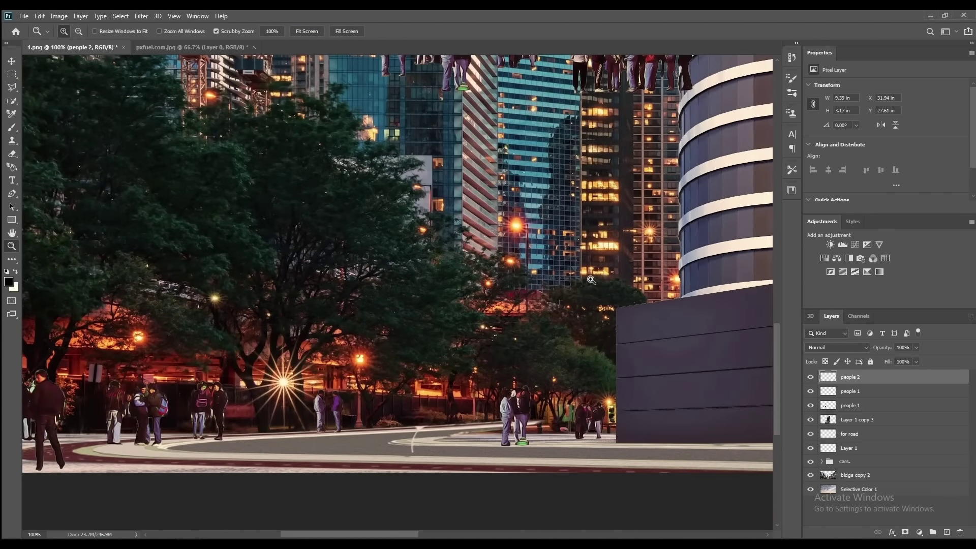
key(v)
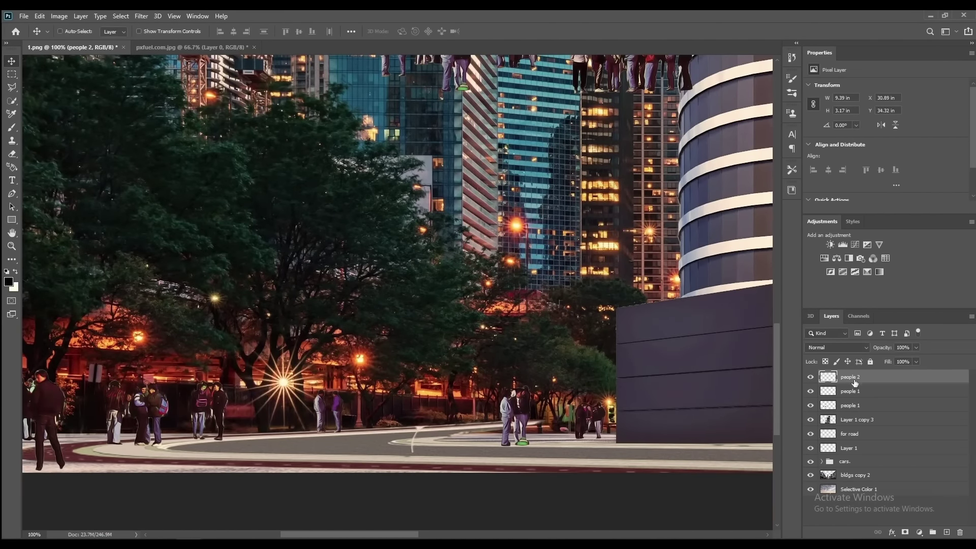
key(z)
alt+click(244, 401)
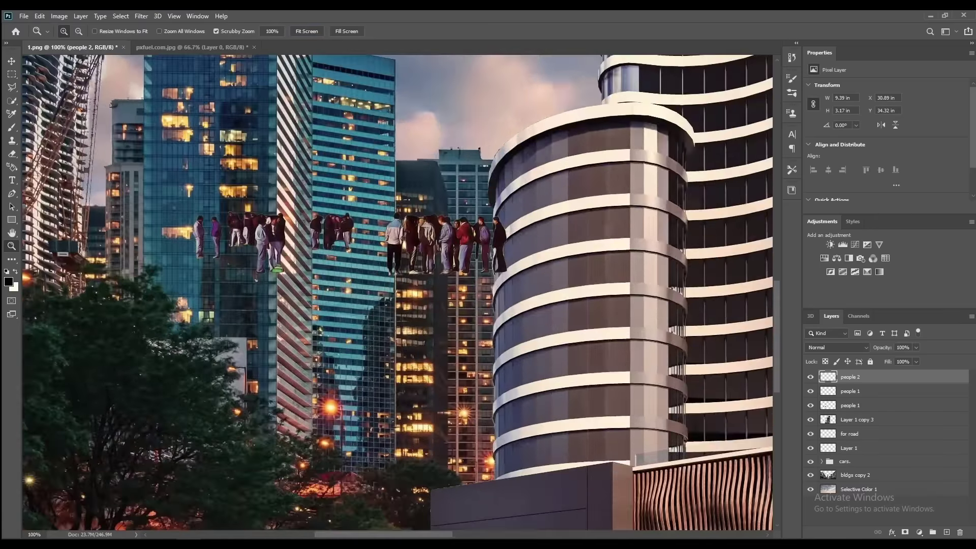
Select the middle floating group on the people 1 layer and drag it down into the scene.
drag(260, 529, 504, 440)
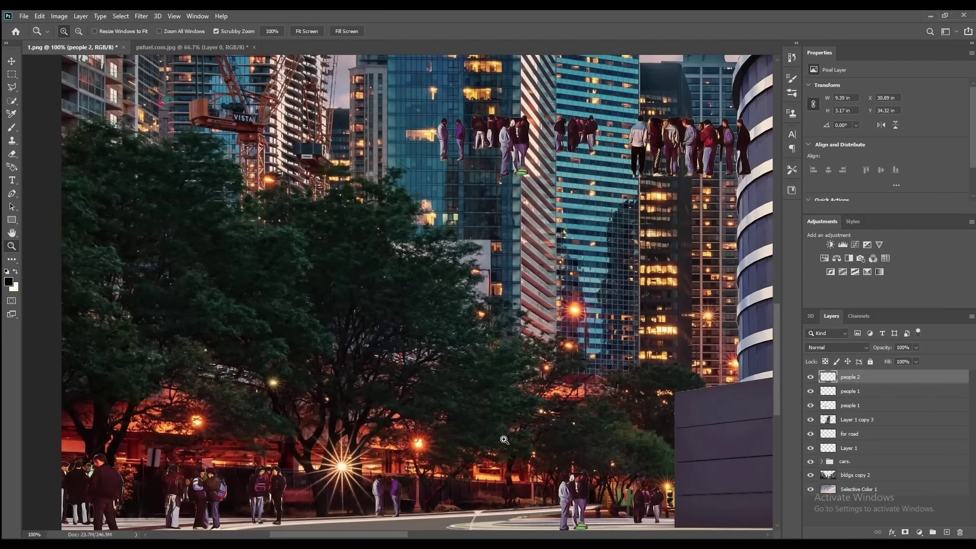
key(m)
drag(543, 106, 612, 177)
key(v)
drag(544, 182, 549, 176)
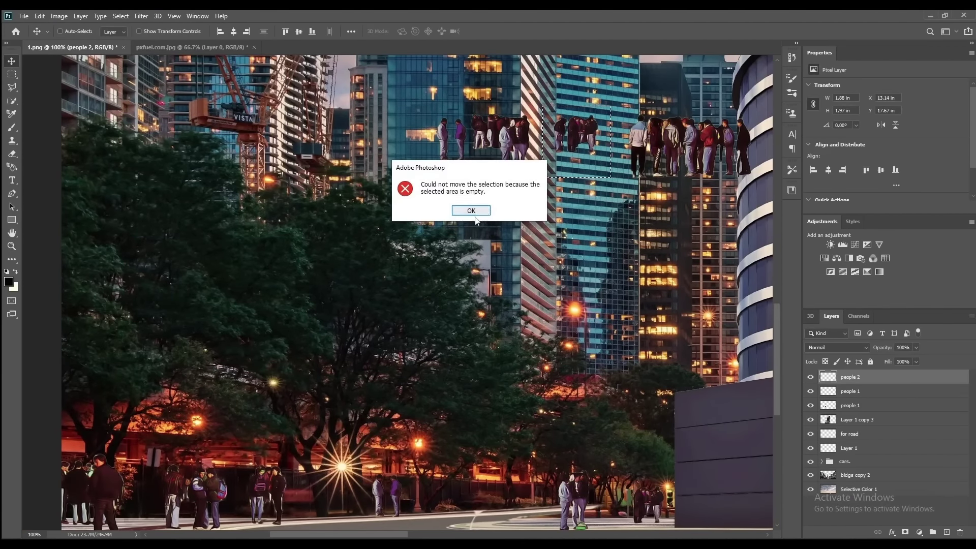
click(471, 211)
click(850, 391)
mouse_move(574, 142)
mouse_down()
mouse_move(230, 493)
mouse_move(171, 436)
mouse_up()
click(472, 210)
click(863, 409)
Free-transform the moved people group, then focus the view on the street left of the tower.
key(ctrl+t)
scroll(203, 468, down, 1)
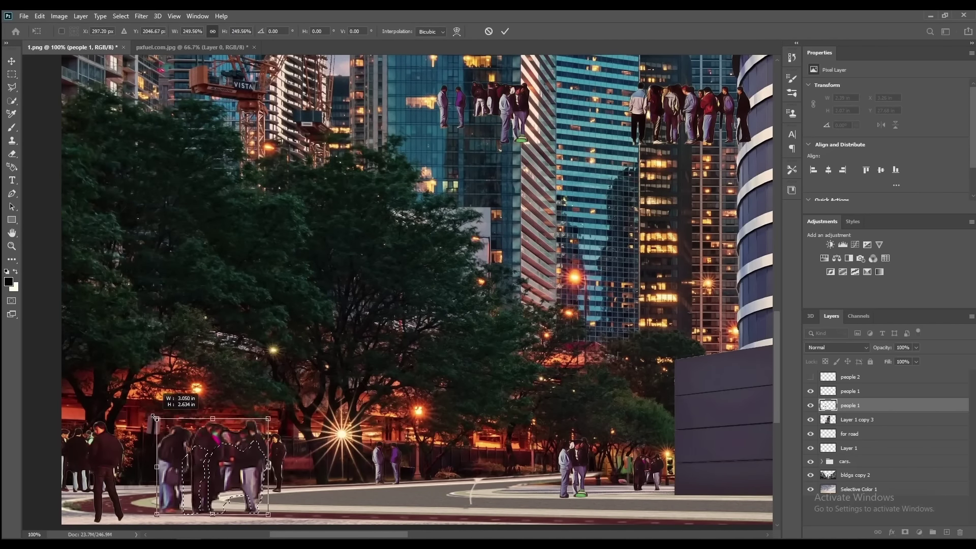
key(Return)
key(z)
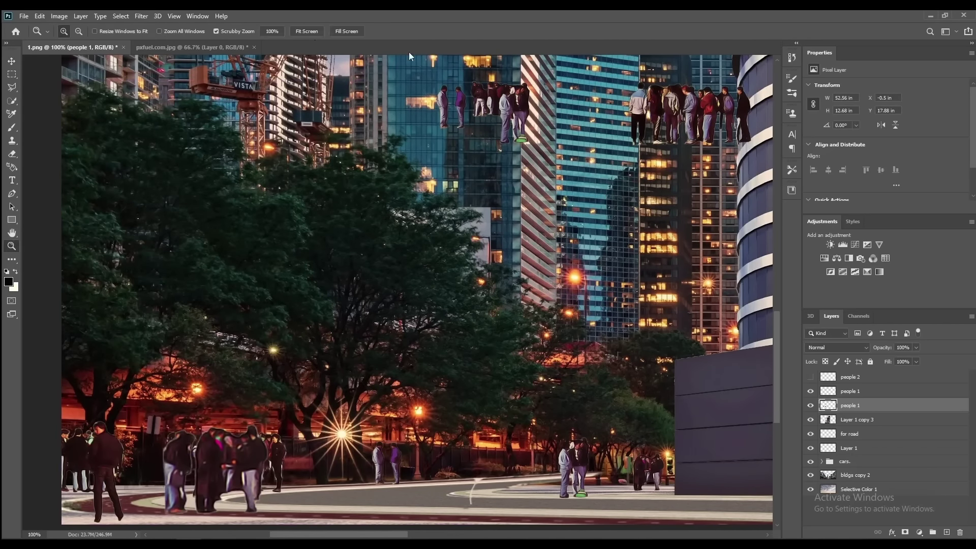
key(ctrl+0)
click(219, 437)
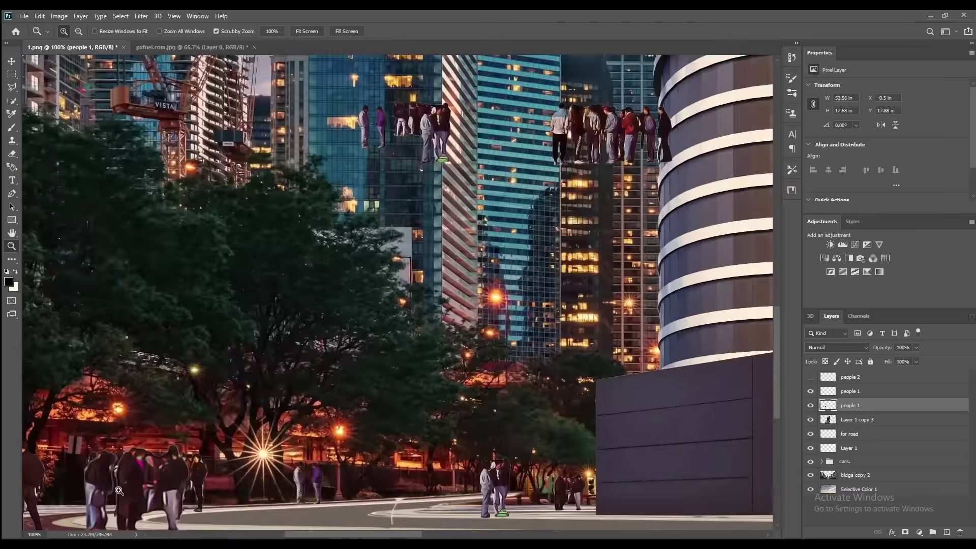
scroll(533, 396, up, 2)
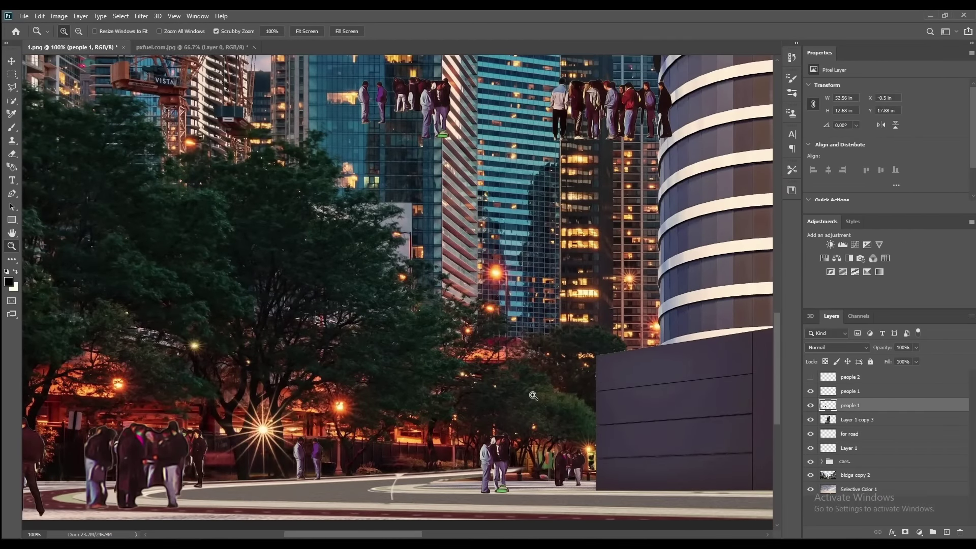
Move the floating people group onto the street and shrink it to about 78%.
key(v)
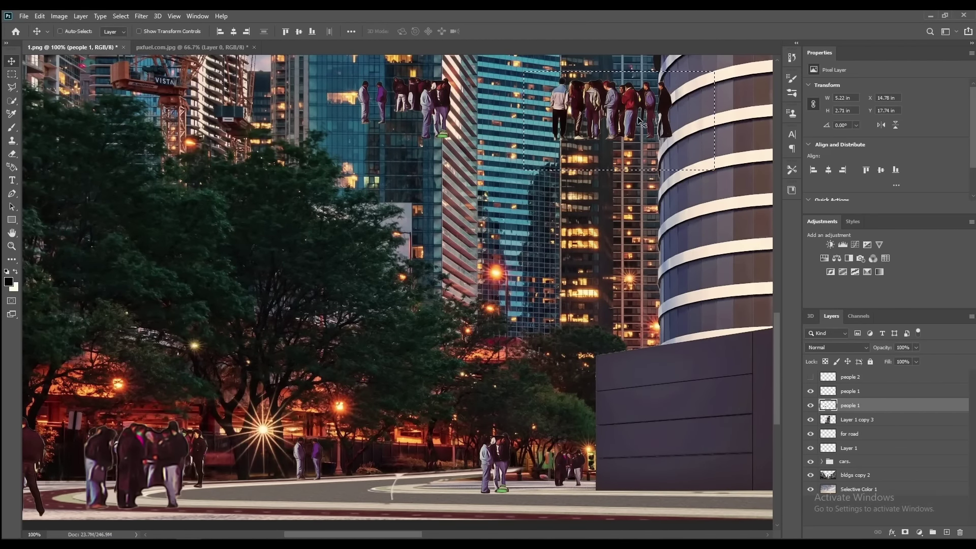
drag(664, 120, 323, 458)
key(ctrl+t)
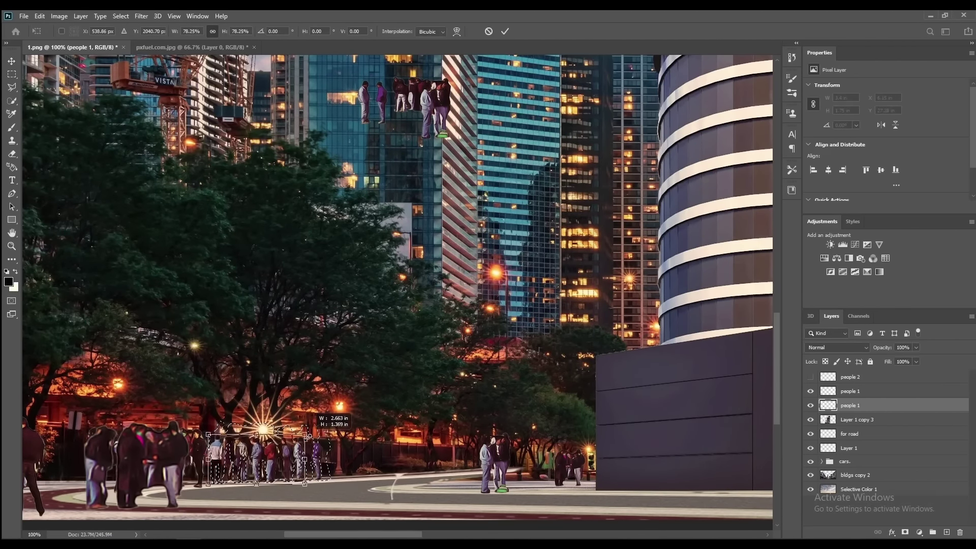
drag(330, 423, 304, 434)
key(Return)
key(ctrl+d)
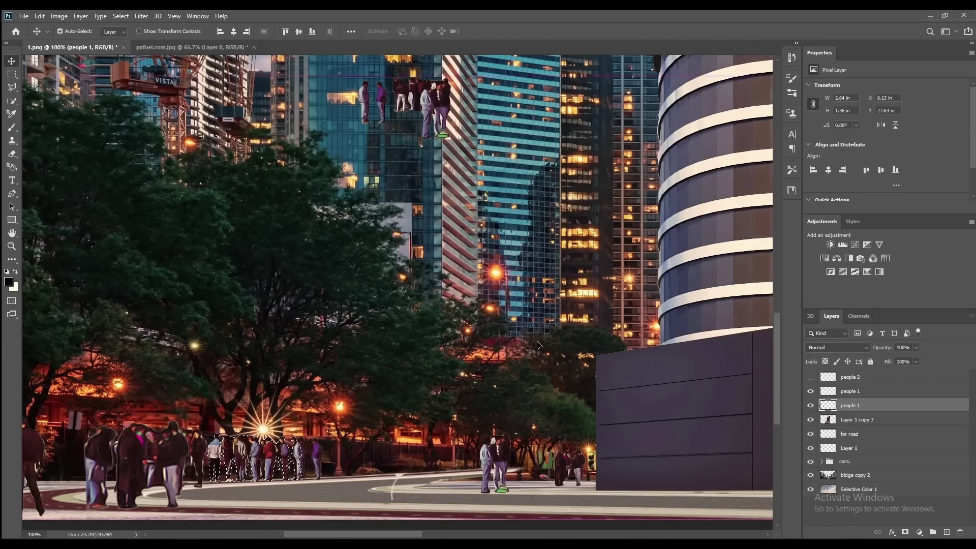
scroll(525, 470, up, 3)
scroll(525, 471, down, 3)
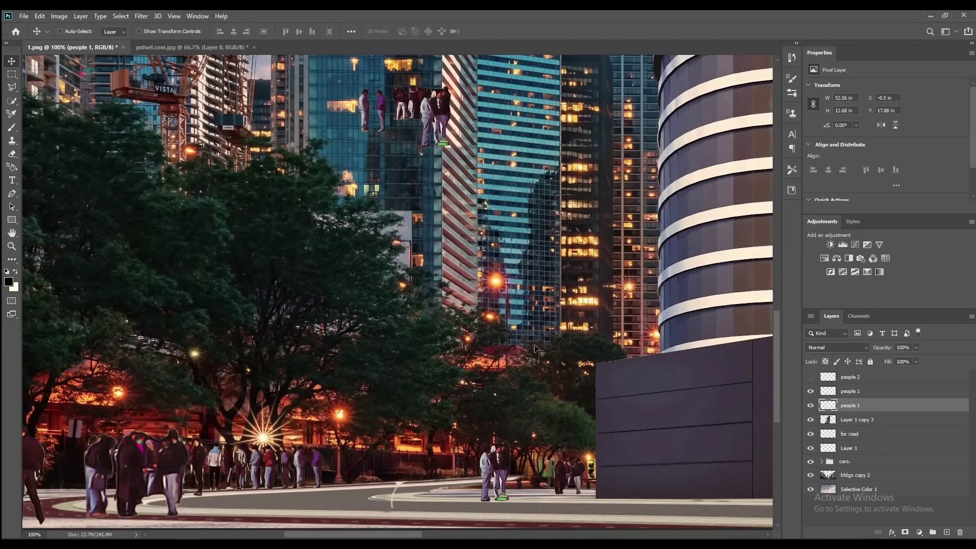
Delete the leftover floating people near the top of the image.
key(m)
drag(269, 66, 474, 218)
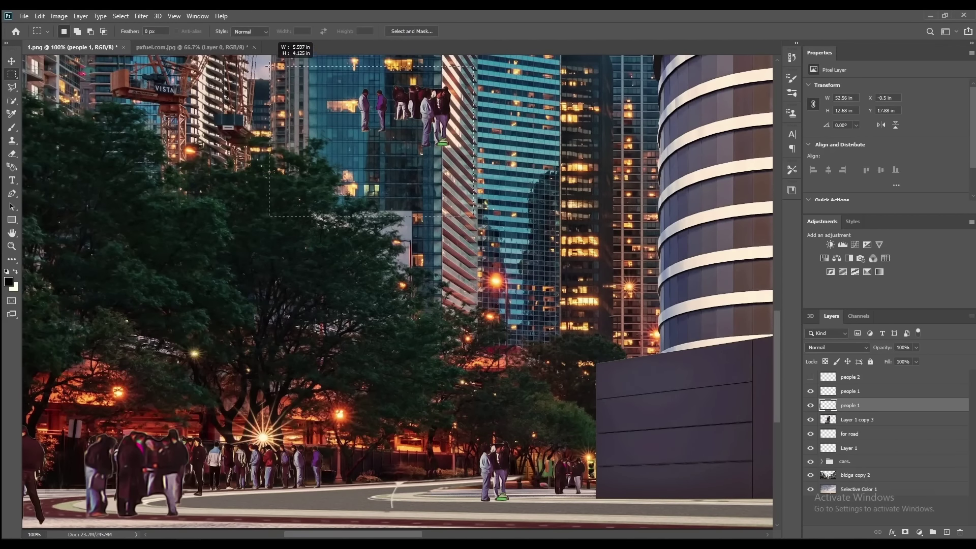
key(Delete)
key(ctrl+d)
key(z)
click(307, 32)
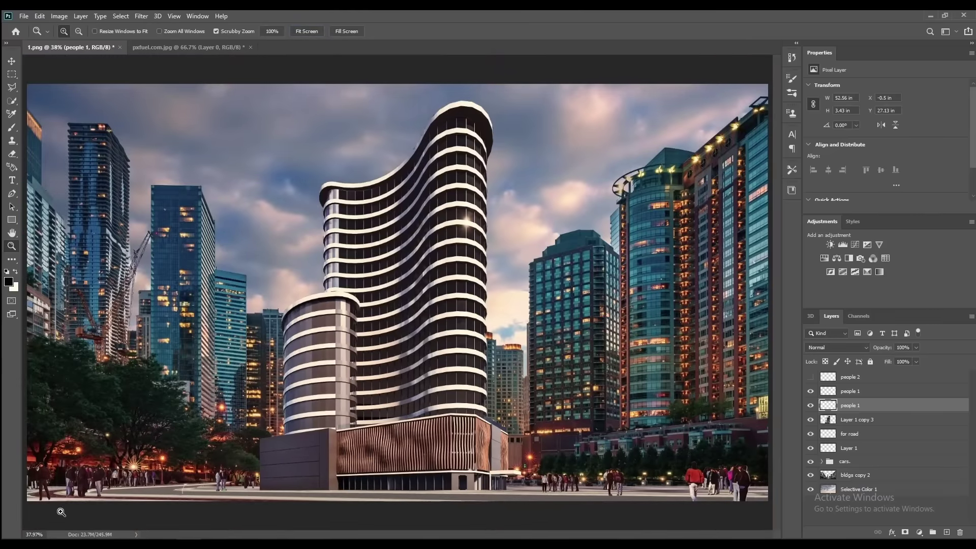
Show and select the people 2 layer, viewing the whole image.
drag(61, 512, 204, 441)
drag(307, 534, 286, 536)
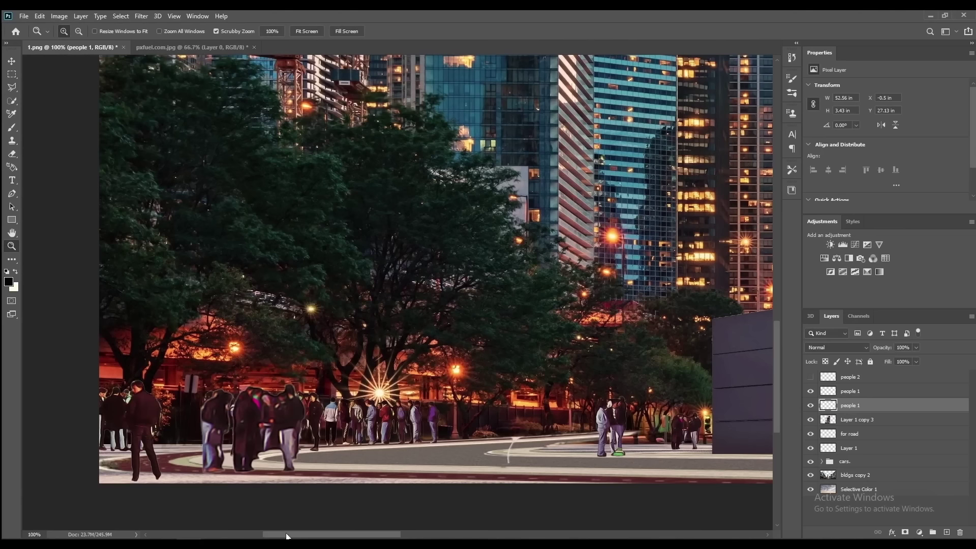
click(864, 377)
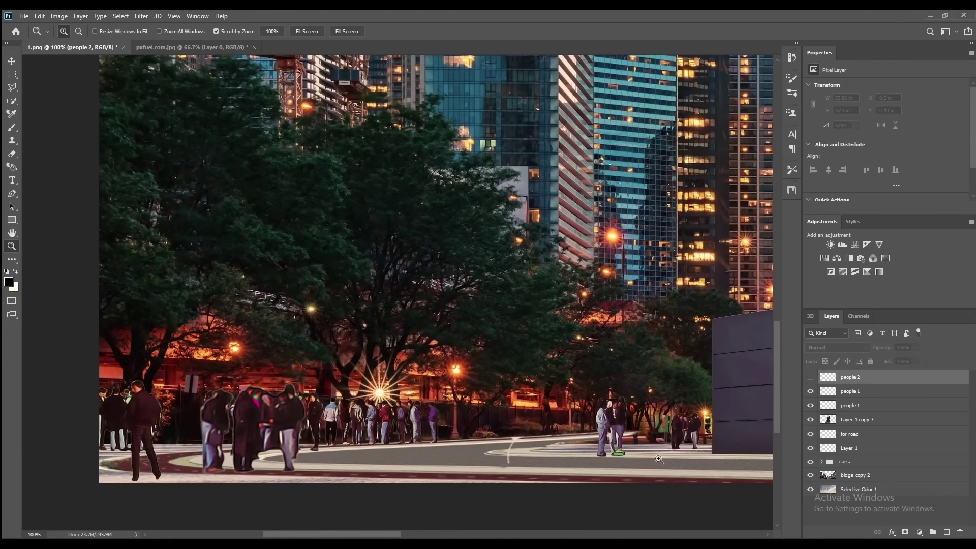
click(810, 376)
drag(275, 535, 477, 525)
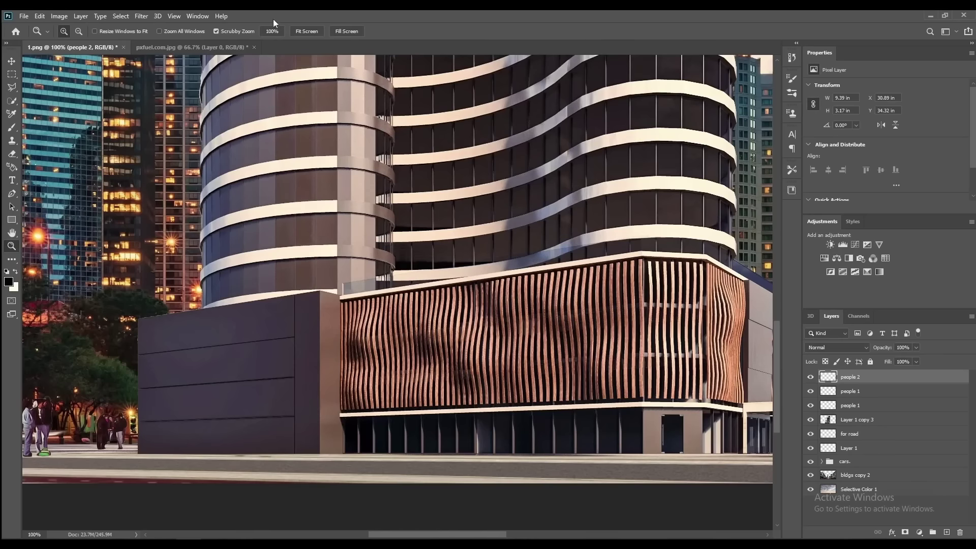
click(307, 31)
Move the people 2 group down onto the podium ledge.
key(v)
drag(636, 374, 159, 501)
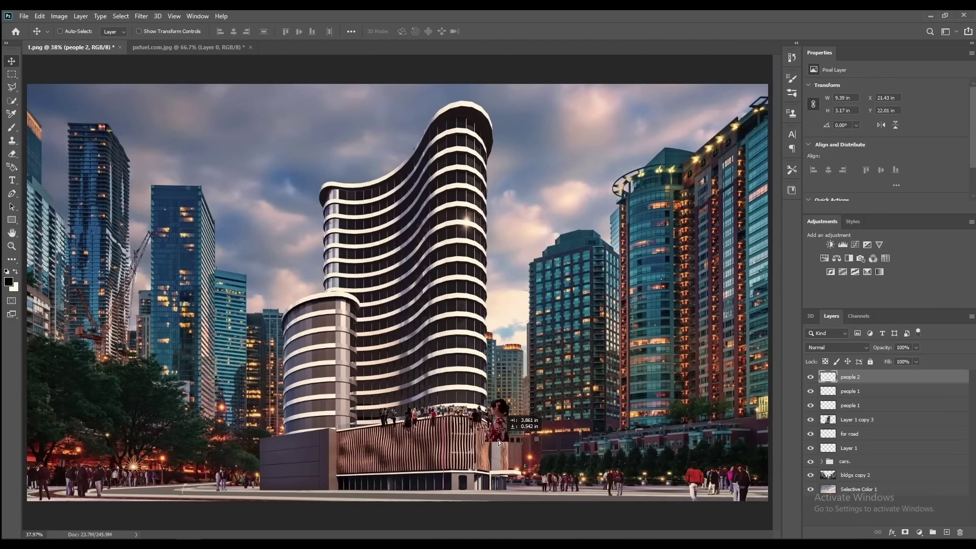
drag(160, 502, 415, 432)
key(z)
click(273, 475)
drag(273, 475, 462, 499)
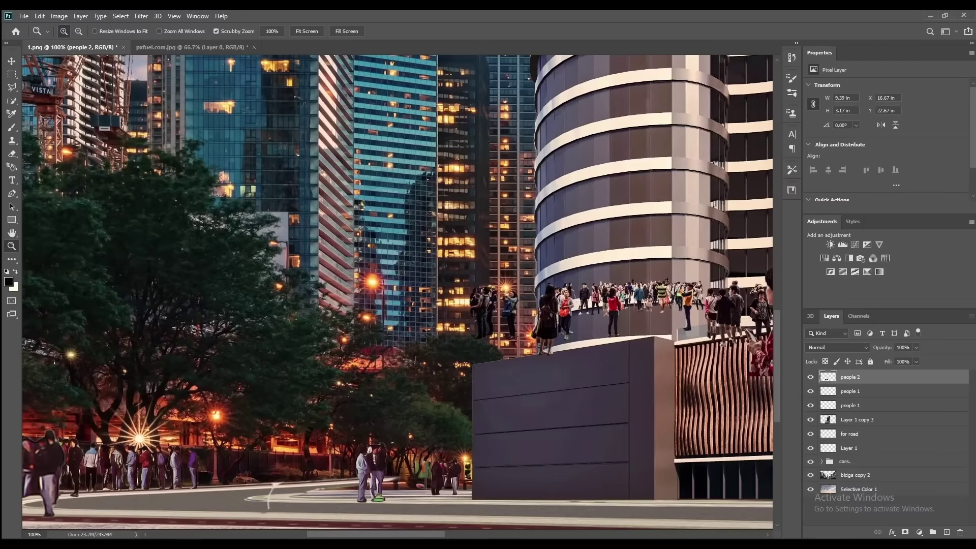
Move the podium-edge people to the lower-left street and send people 2 below both people 1 layers.
key(m)
scroll(462, 499, left, 5)
drag(631, 265, 695, 345)
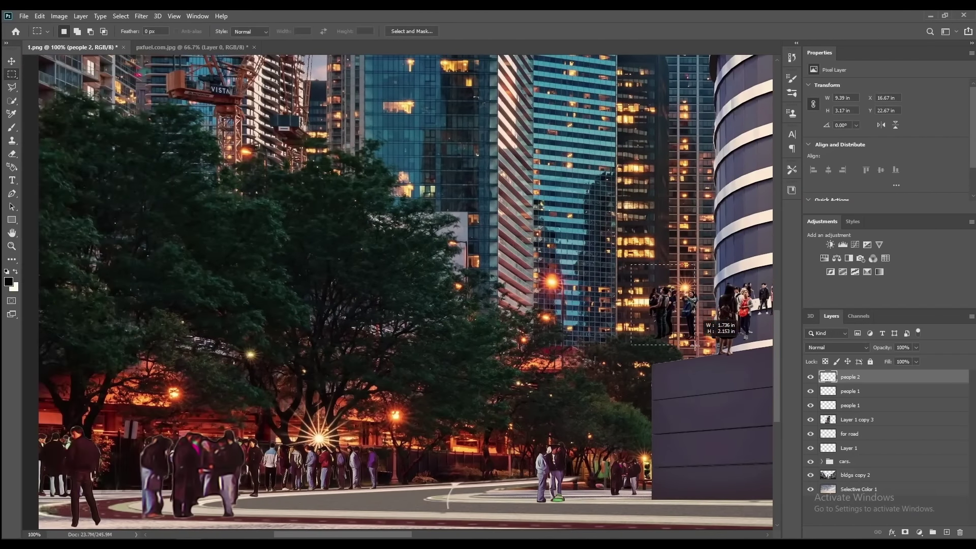
scroll(428, 528, left, 1)
key(v)
drag(754, 285, 204, 444)
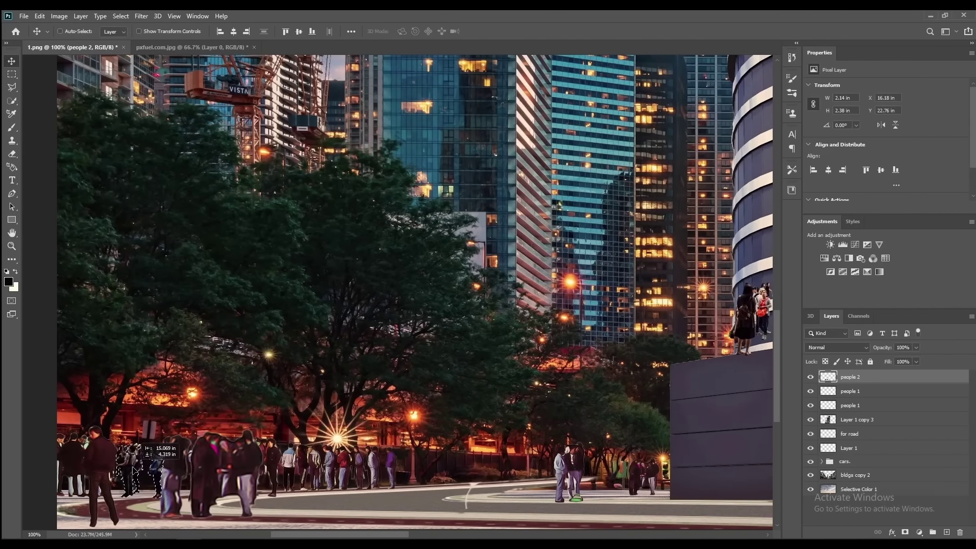
key(ctrl+bracketleft)
key(ctrl+bracketleft)
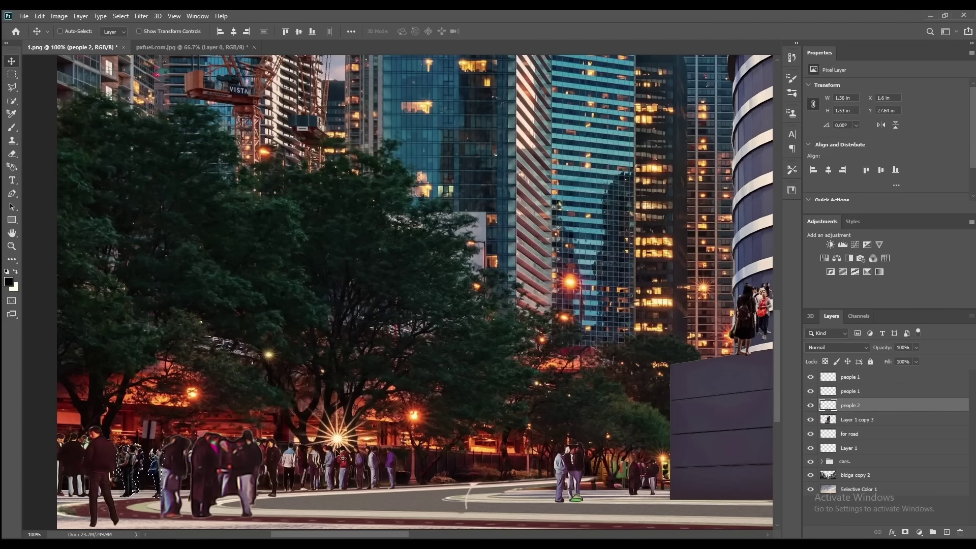
Drag the people 2 crowd from the lower-left terrace toward the lower-right street.
key(z)
click(304, 31)
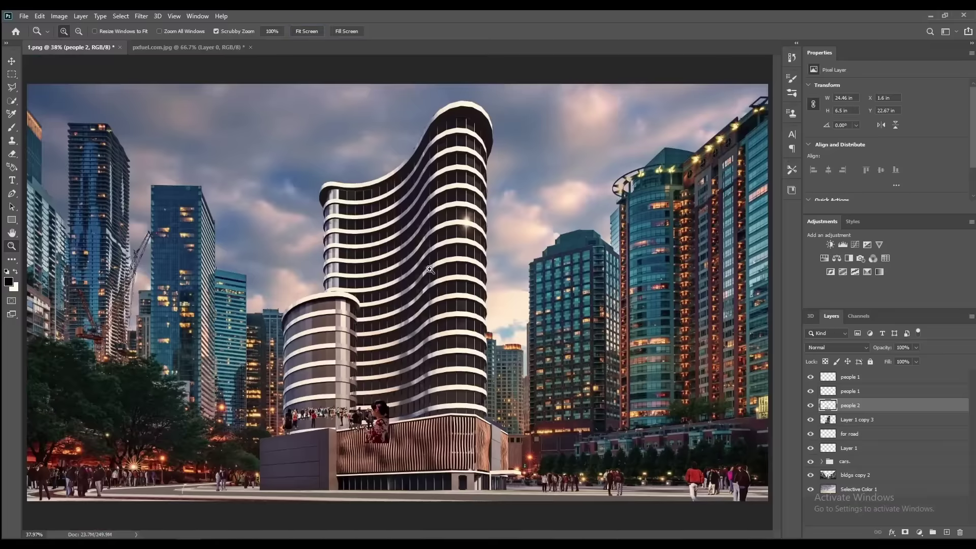
drag(301, 445, 350, 468)
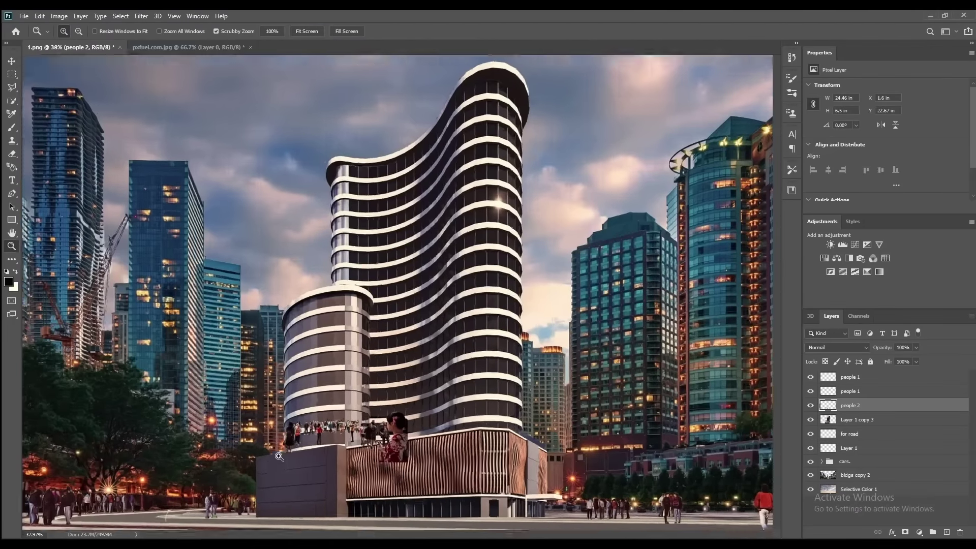
key(m)
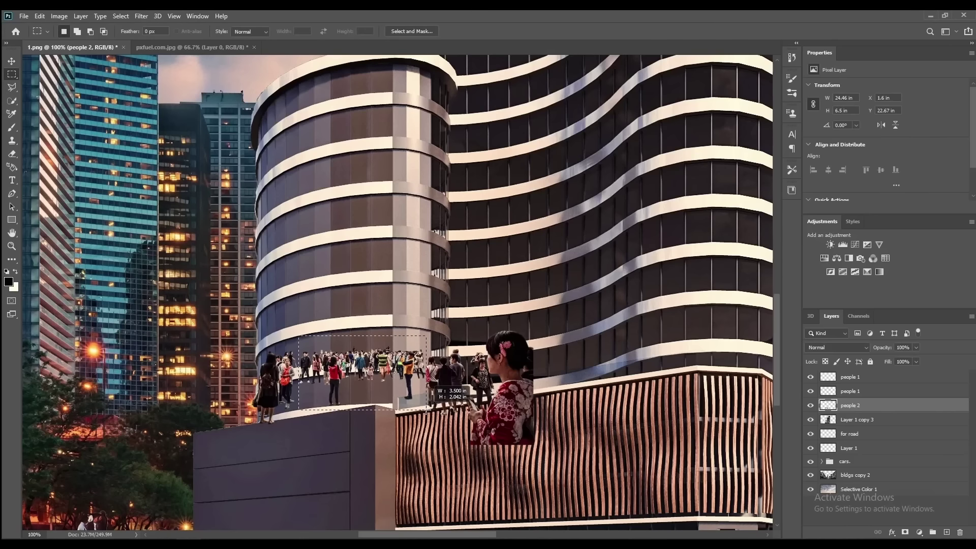
key(v)
drag(331, 366, 577, 267)
drag(488, 517, 722, 480)
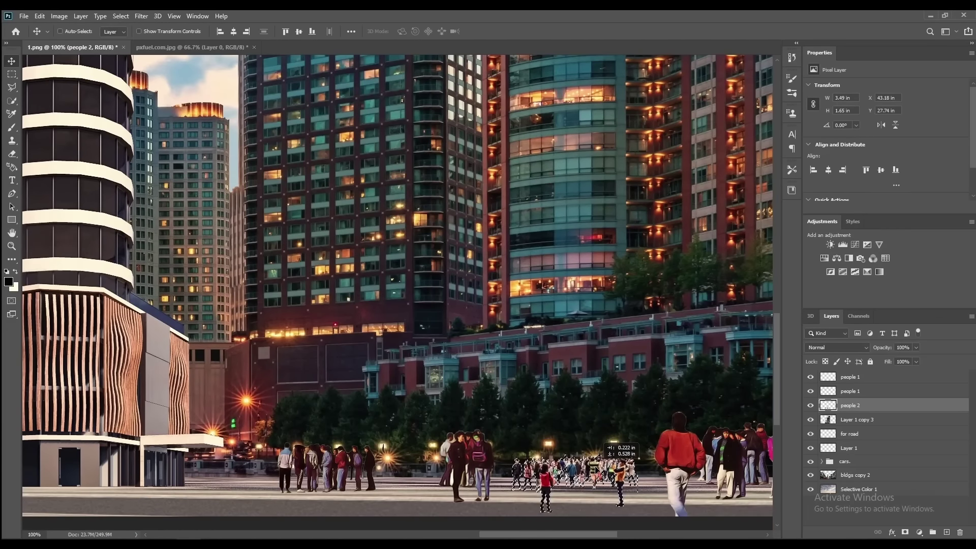
Enlarge the people 2 crowd toward the lower right with Free Transform.
key(ctrl+t)
drag(514, 452, 439, 403)
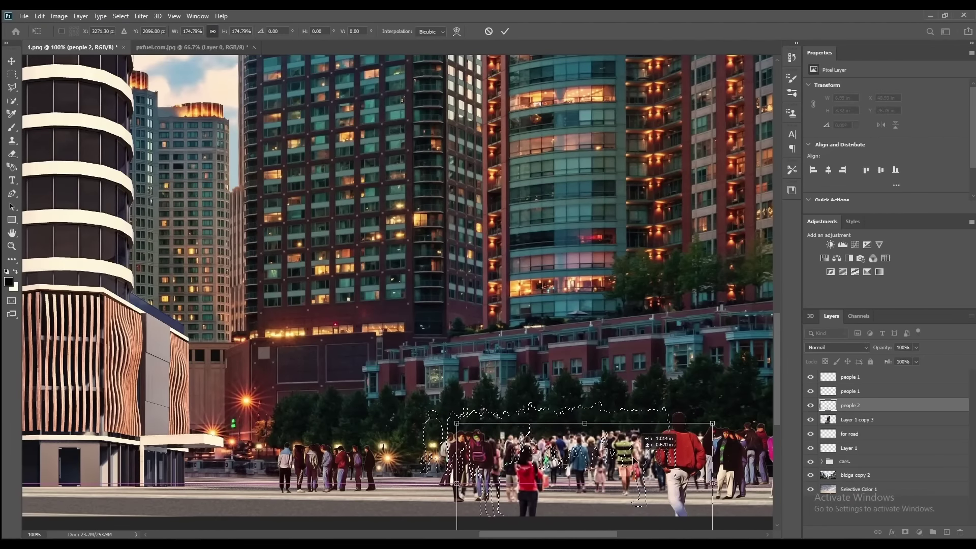
drag(438, 403, 651, 454)
key(Return)
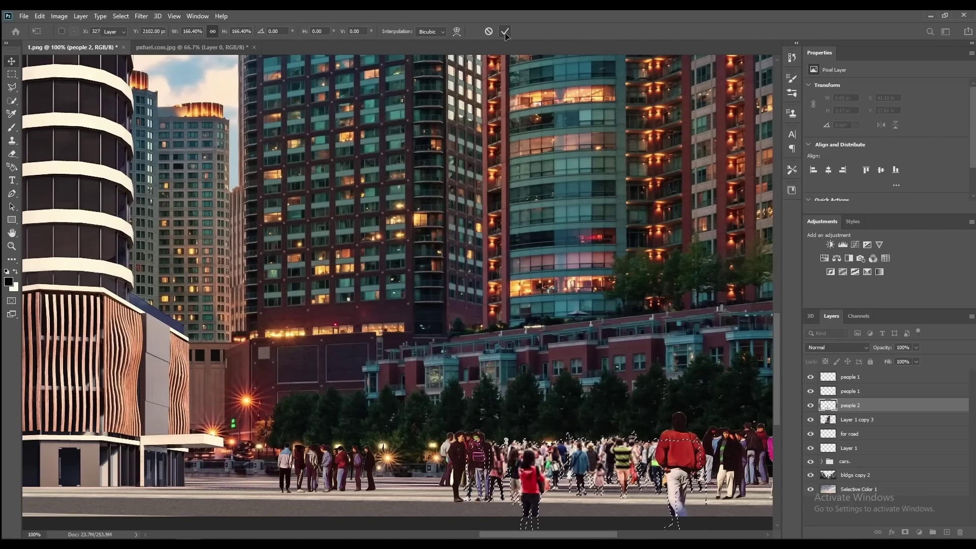
key(z)
click(307, 31)
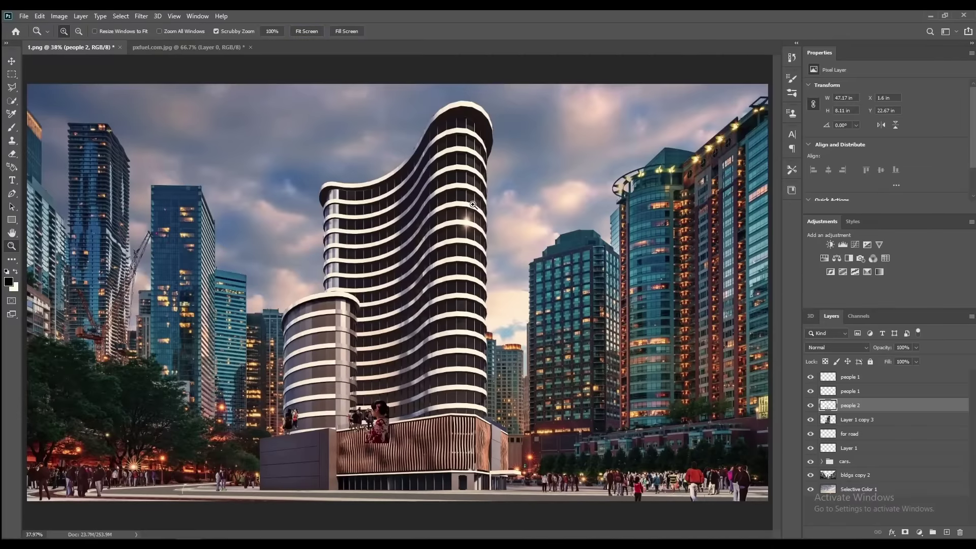
click(630, 496)
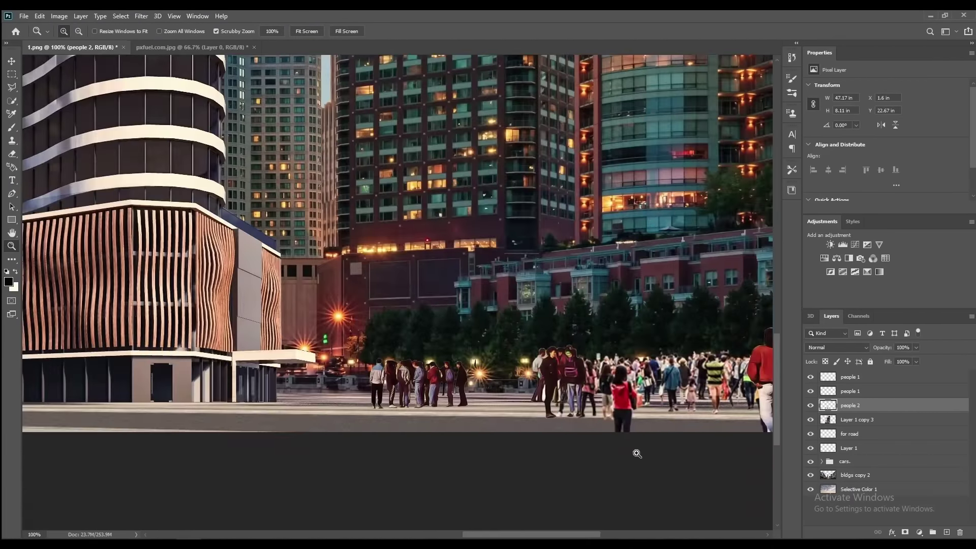
Partly erase the pink-clad figure and shift the crowd left along the street.
key(e)
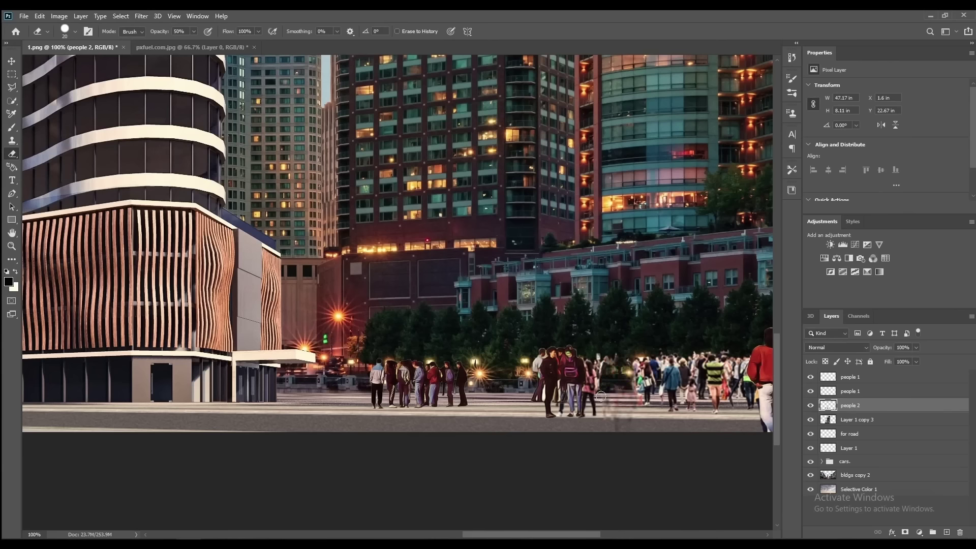
drag(601, 397, 601, 352)
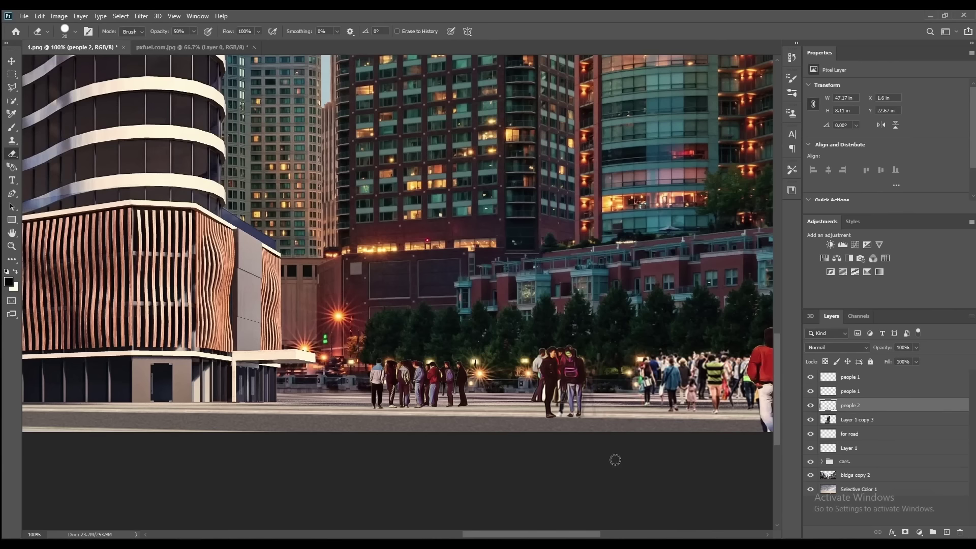
drag(615, 460, 516, 364)
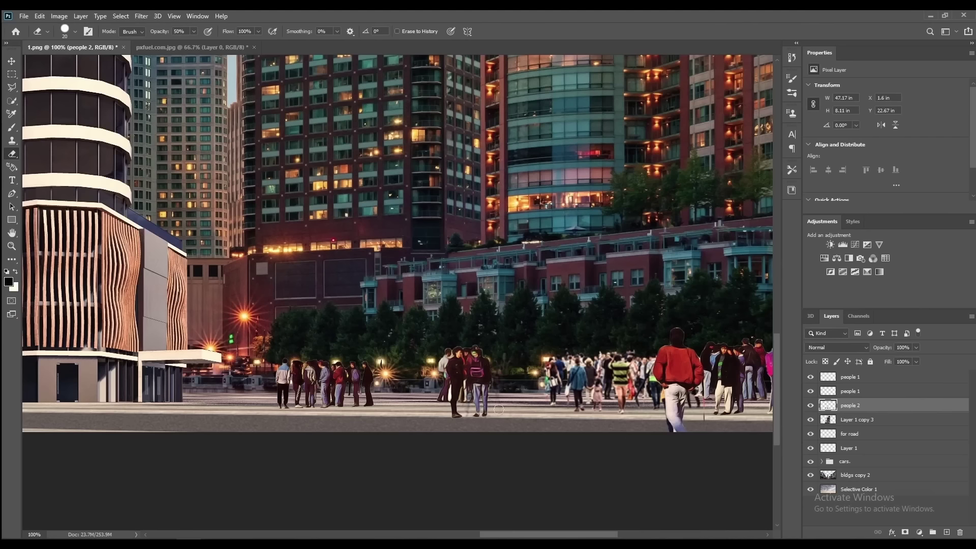
key(v)
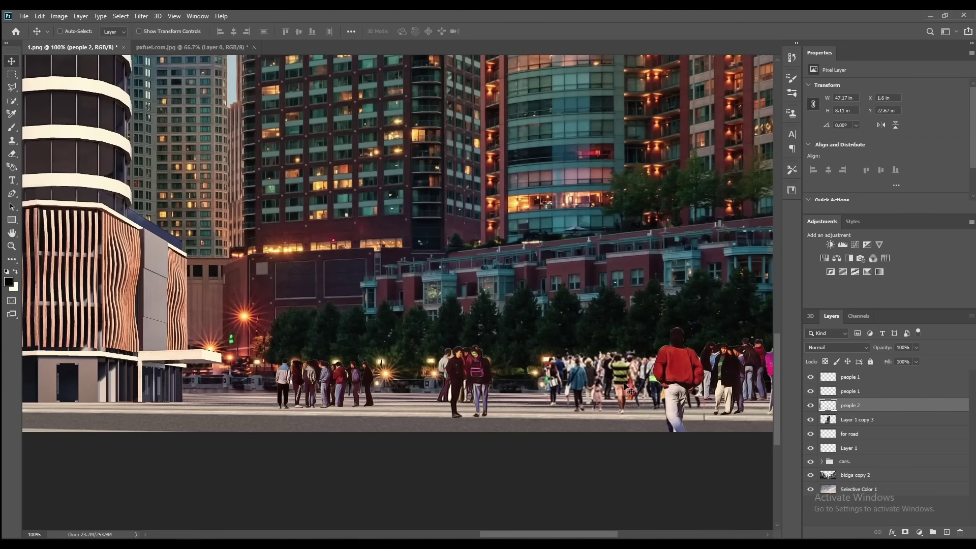
drag(606, 374, 559, 374)
key(z)
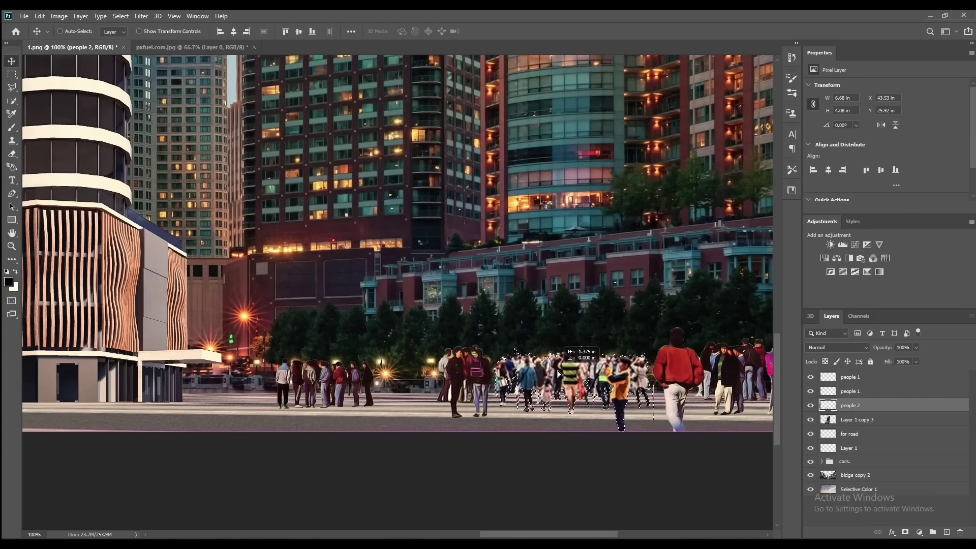
click(359, 31)
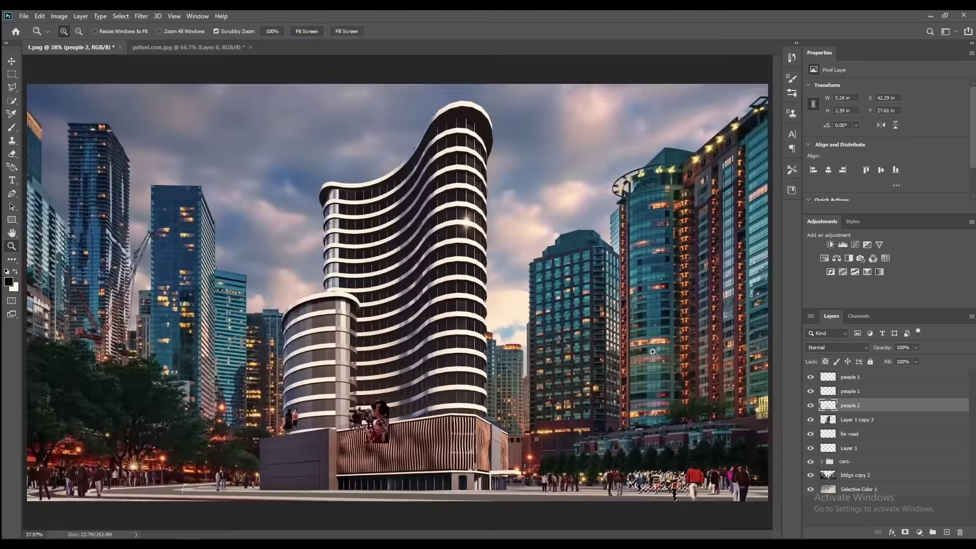
click(714, 519)
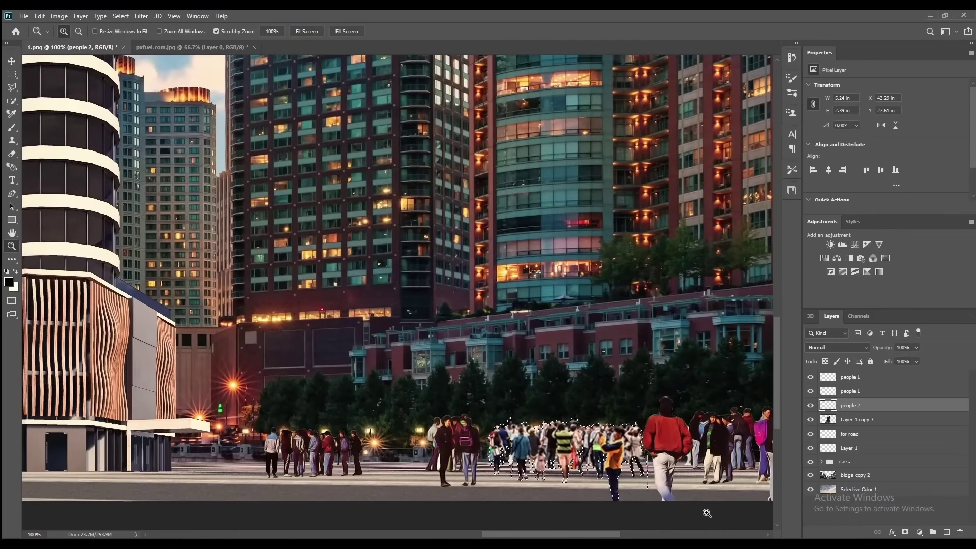
Scale the crowd up slightly to about 103% and confirm the transform.
key(ctrl+t)
mouse_move(456, 413)
mouse_down()
mouse_move(446, 405)
mouse_move(457, 411)
mouse_up()
scroll(649, 509, right, 3)
scroll(648, 510, right, 3)
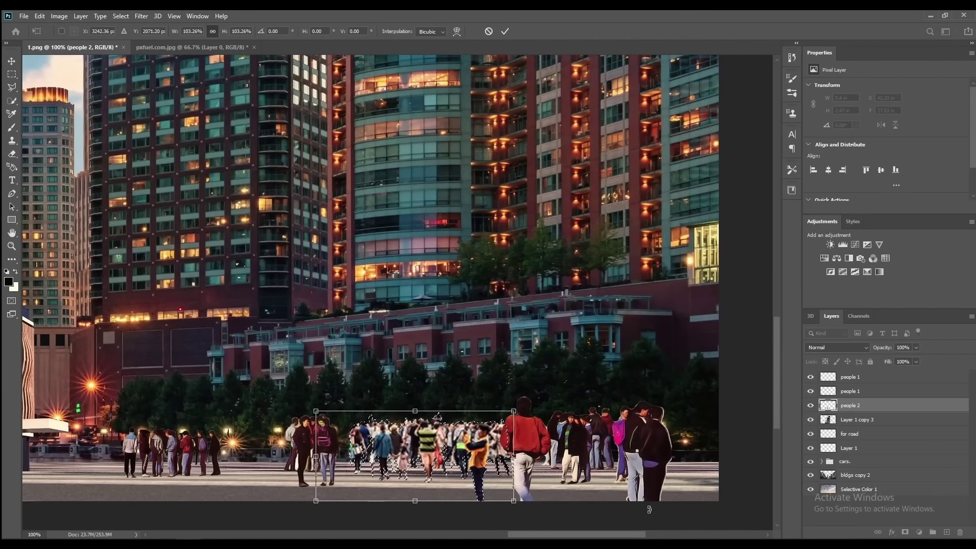
click(504, 31)
key(z)
click(303, 29)
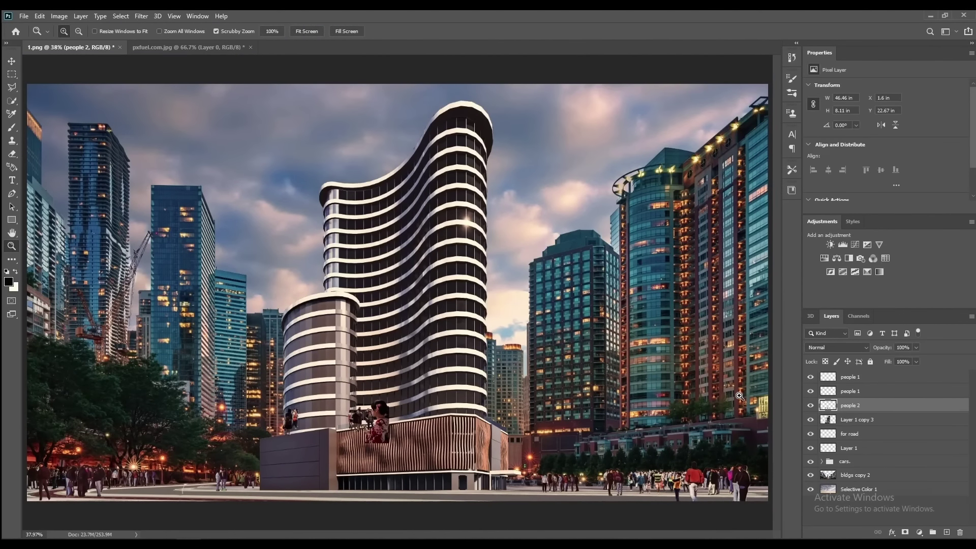
Delete the people standing on the lower building's rooftop.
key(m)
drag(274, 384, 450, 468)
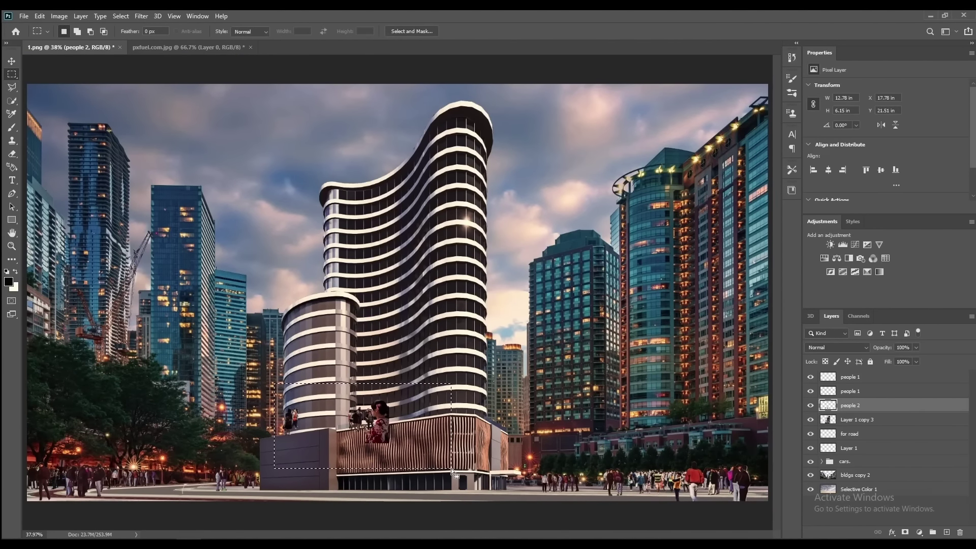
key(Delete)
key(ctrl+d)
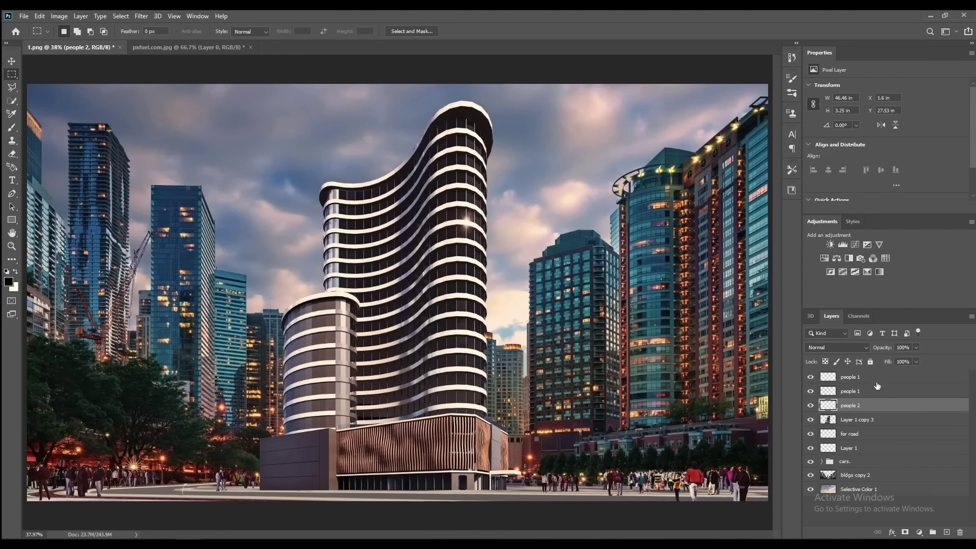
Marquee an area near the lower-left building and settle on the top people 1 layer after empty-selection warnings.
click(864, 391)
mouse_move(233, 462)
mouse_down()
mouse_move(276, 501)
mouse_move(275, 477)
mouse_move(356, 485)
mouse_move(370, 467)
mouse_up()
key(v)
key(Return)
click(850, 405)
key(Return)
click(861, 377)
Move the small people 1 group to the building's base and resize it to fit the street.
key(ctrl+t)
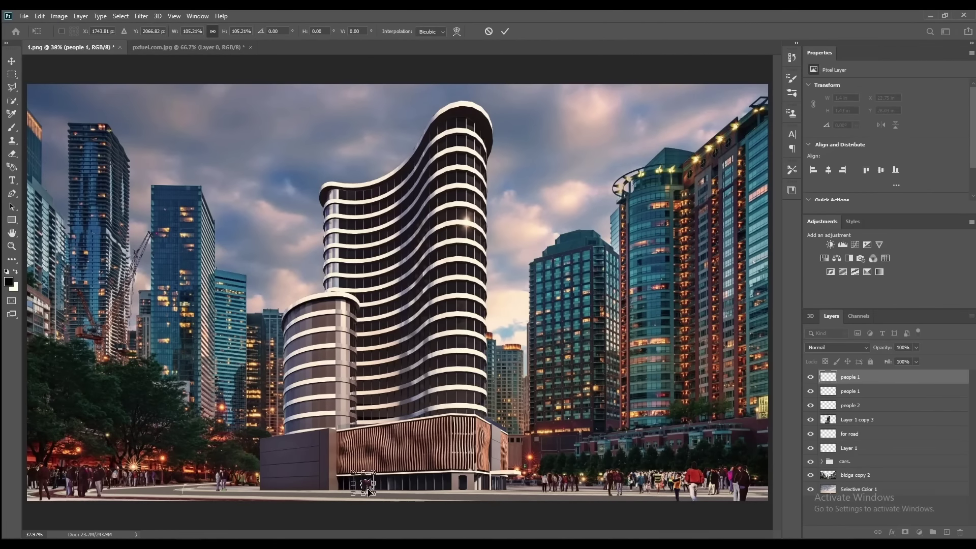
key(Return)
mouse_move(369, 482)
mouse_down()
mouse_move(247, 485)
mouse_move(421, 484)
mouse_move(425, 471)
mouse_up()
key(ctrl+t)
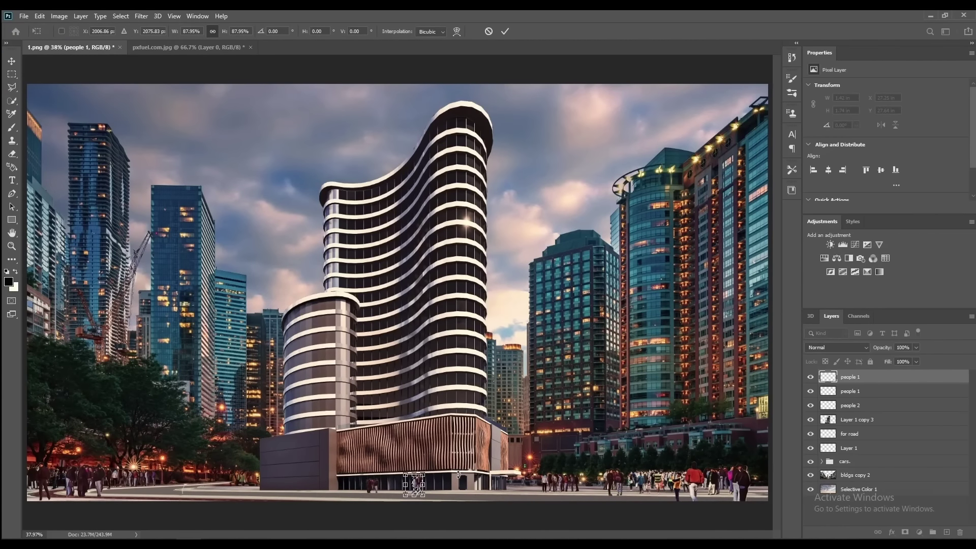
key(Return)
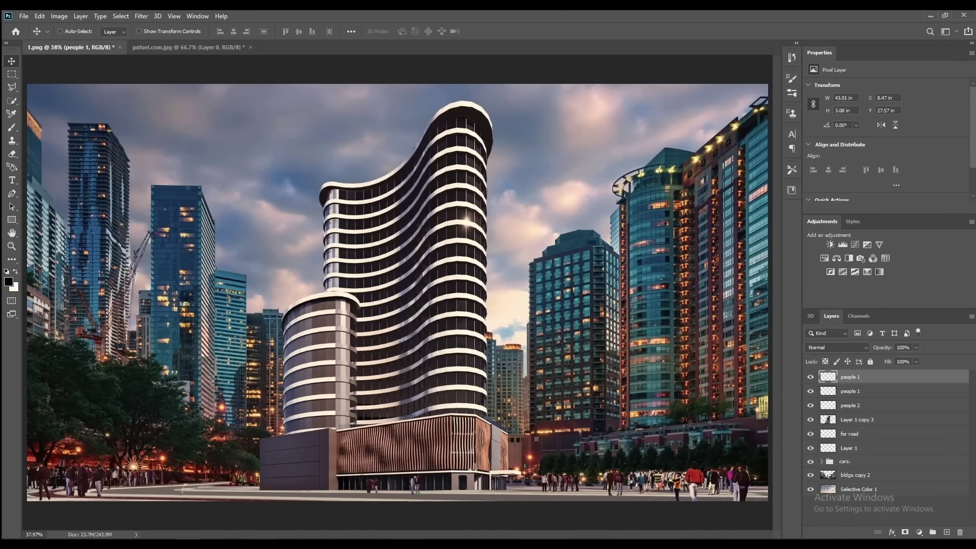
Select the curved building layer Layer 1 copy 3 and nudge it upward.
click(881, 441)
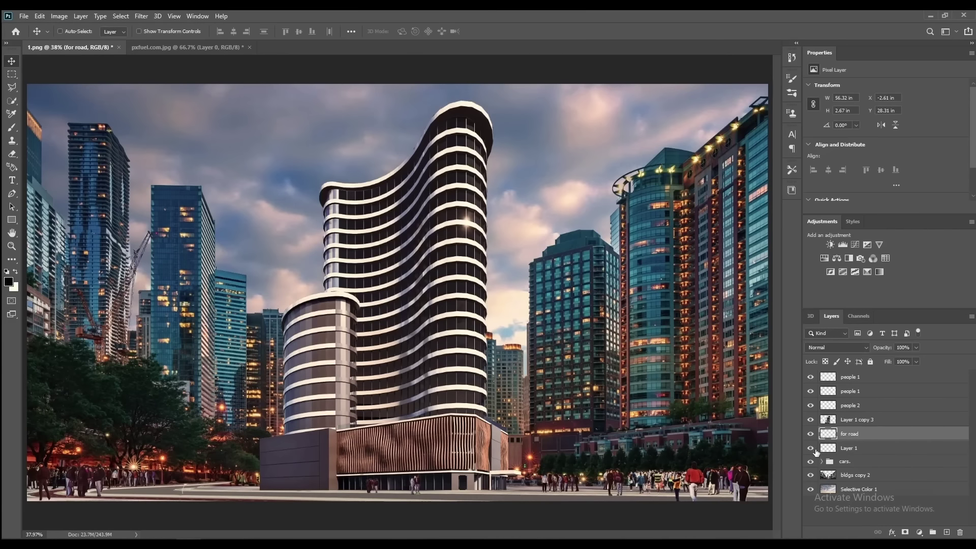
click(862, 478)
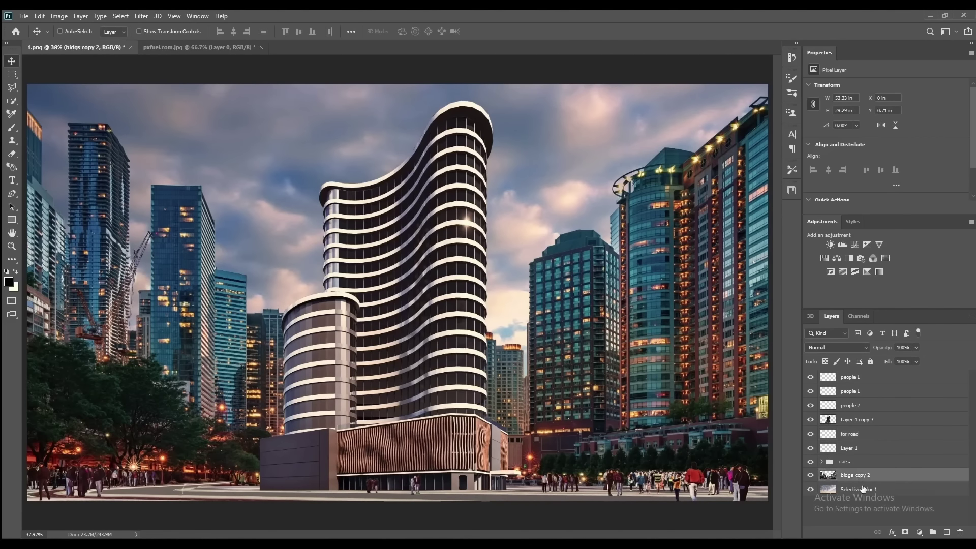
click(867, 450)
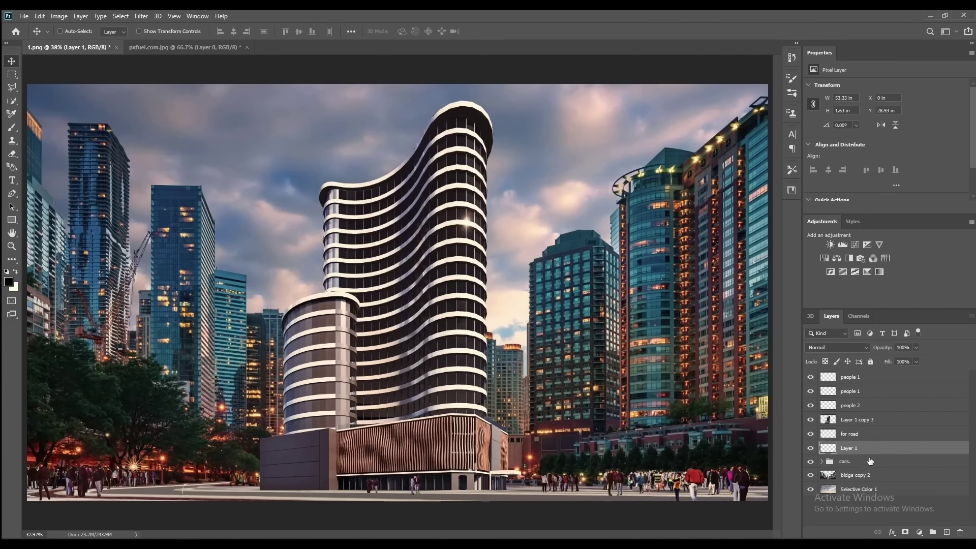
click(879, 434)
click(857, 422)
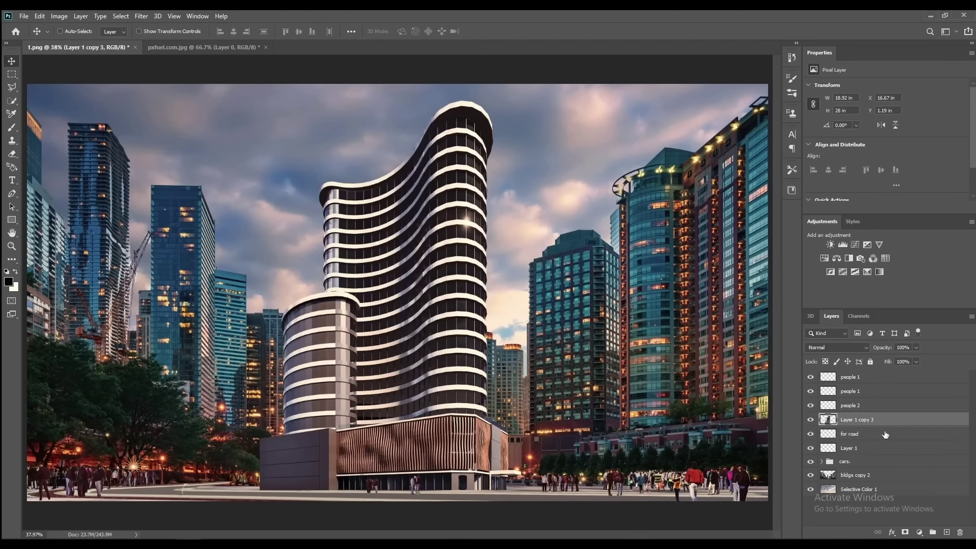
key(Up)
key(Up)
key(Up)
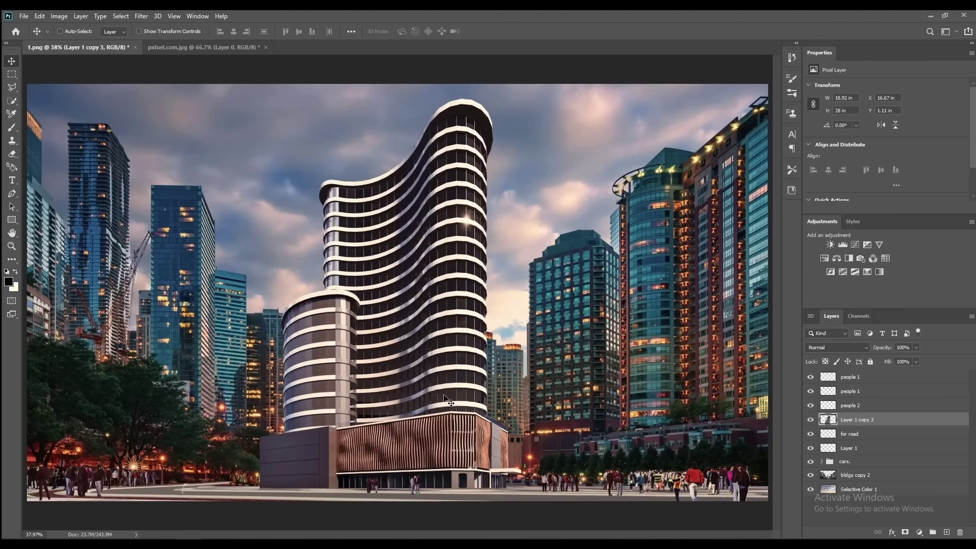
key(Up)
key(Up)
key(Up)
Nudge the road strip and curved tower slightly up and left into position.
key(Up)
key(Up)
key(Up)
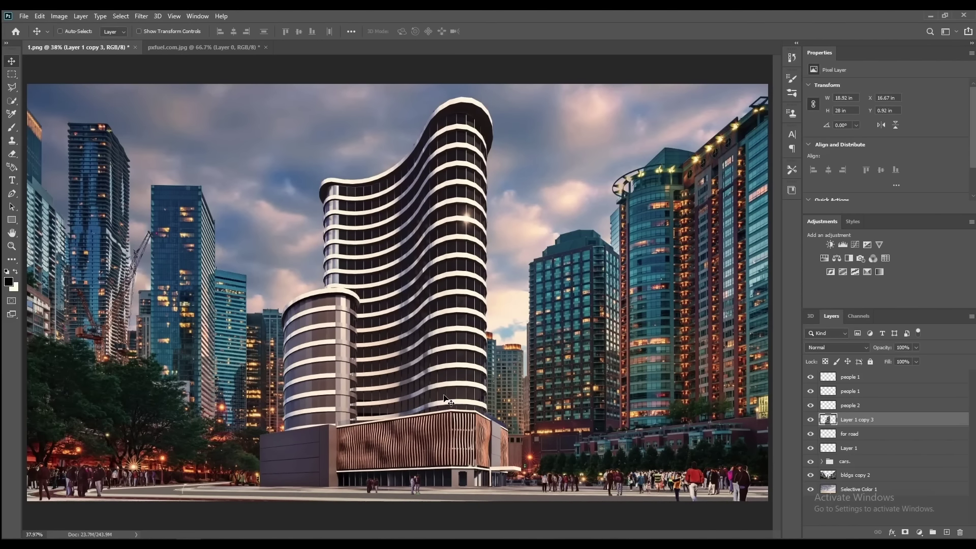
key(alt+bracketleft)
key(alt+bracketleft)
key(Up)
key(Up)
key(Up)
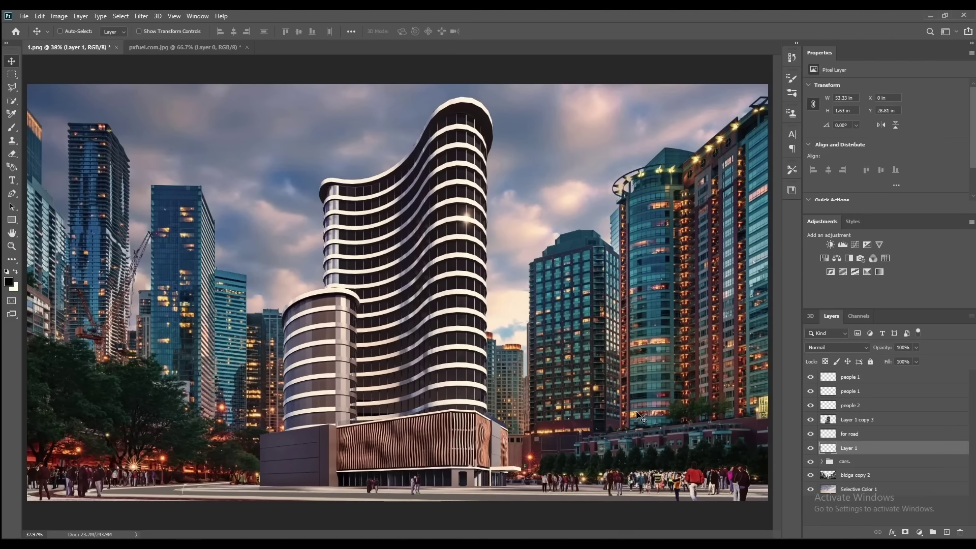
key(Up)
key(Up)
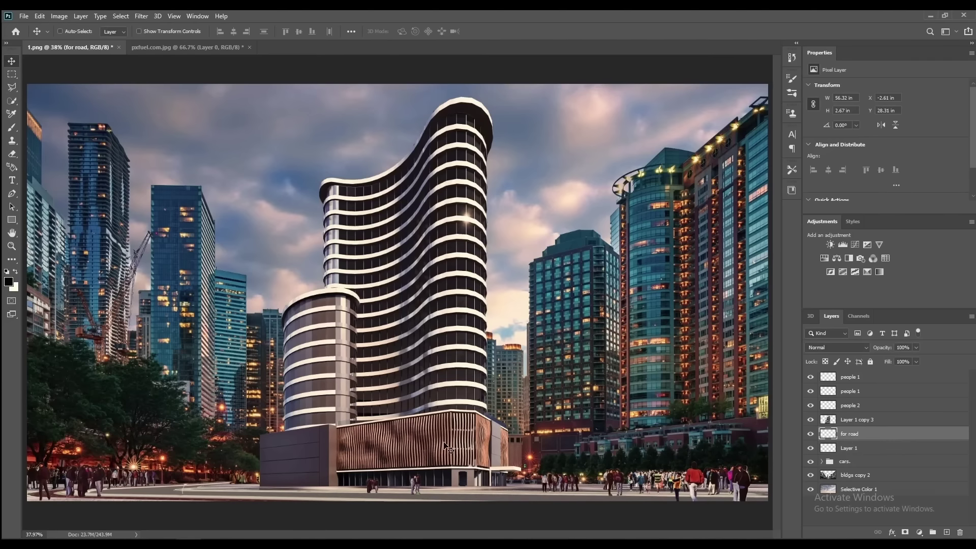
click(864, 419)
drag(418, 395, 420, 393)
key(Left)
key(Left)
key(Left)
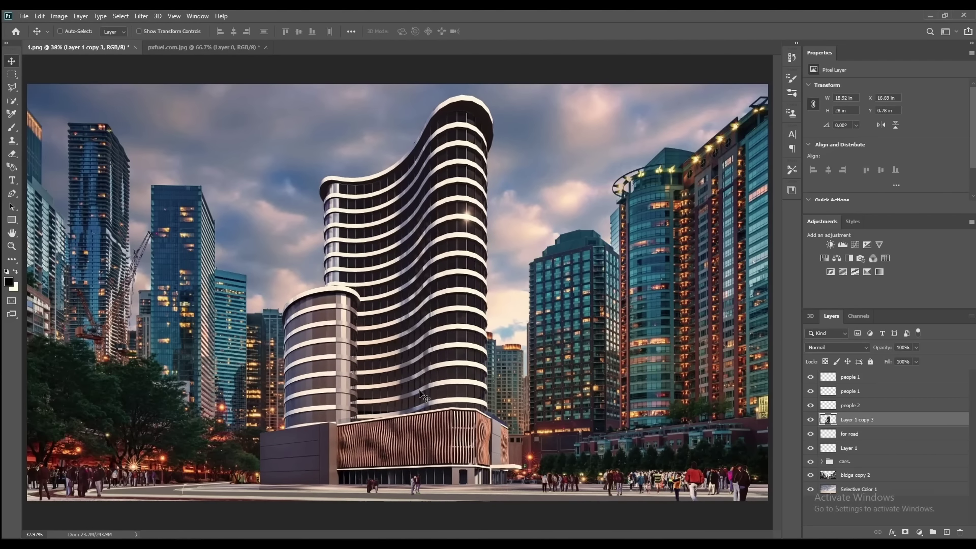
key(Up)
key(Up)
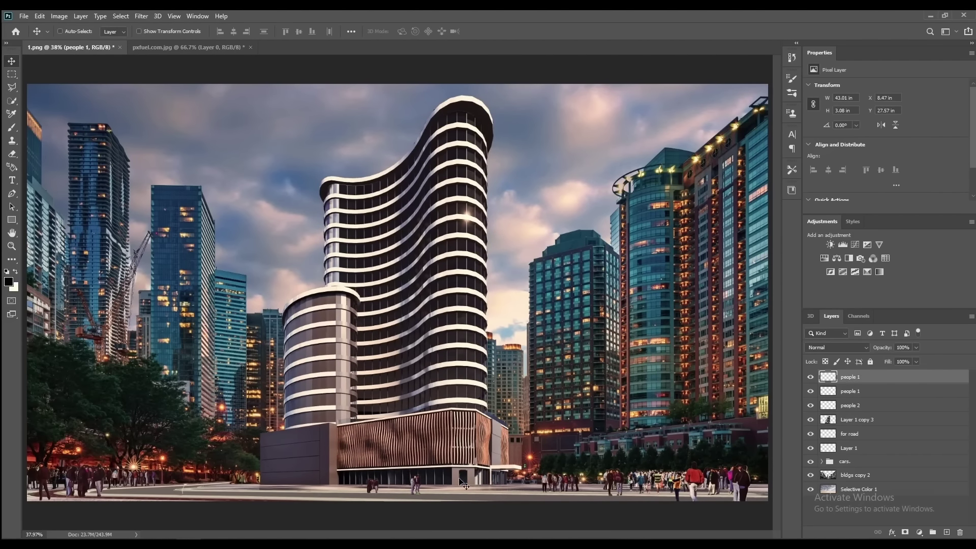
Reposition the people 1 pedestrian figures along the street near the tower base.
drag(464, 483, 467, 478)
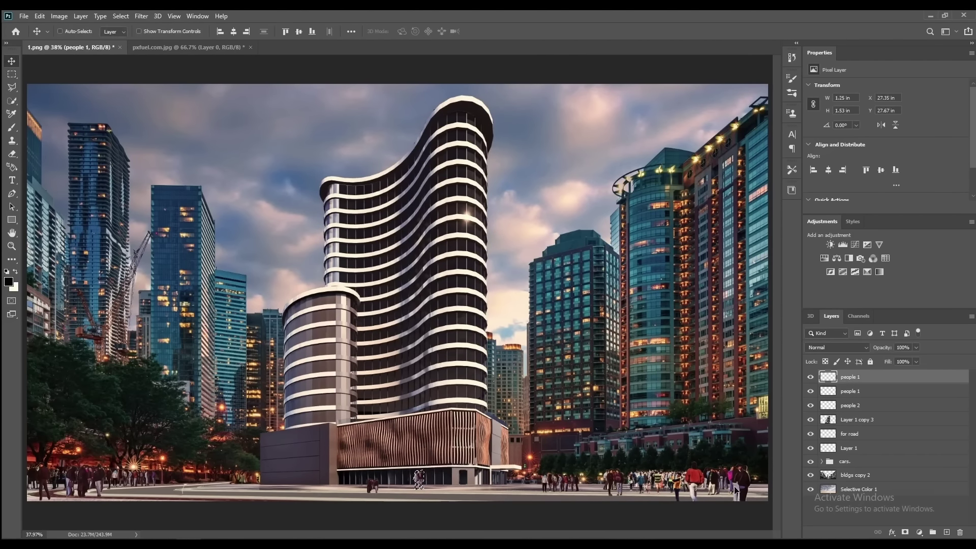
click(857, 393)
ctrl+click(365, 478)
drag(365, 478, 421, 482)
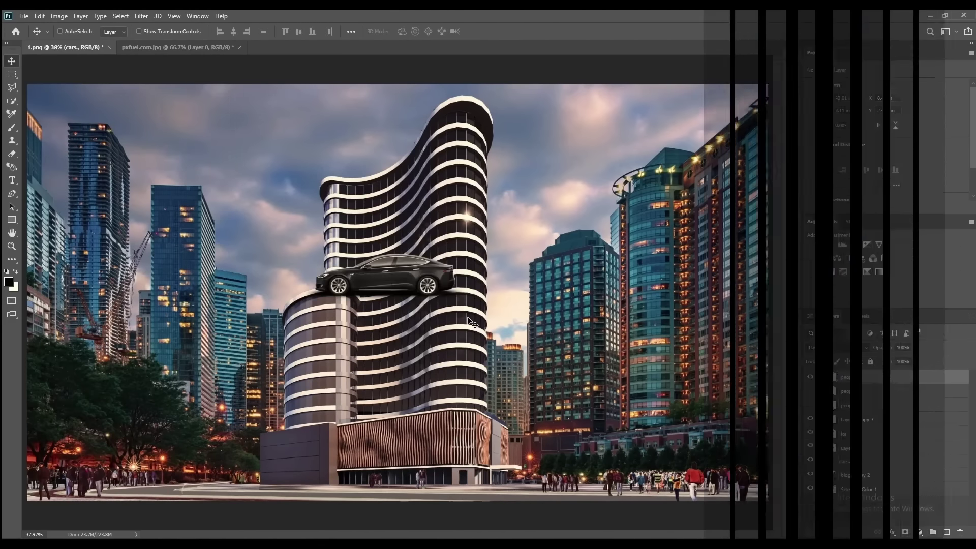
Move the dark car down onto the street, flip it horizontally and shrink it slightly.
mouse_move(436, 279)
mouse_down()
mouse_move(471, 480)
mouse_move(511, 480)
mouse_up()
key(ctrl+t)
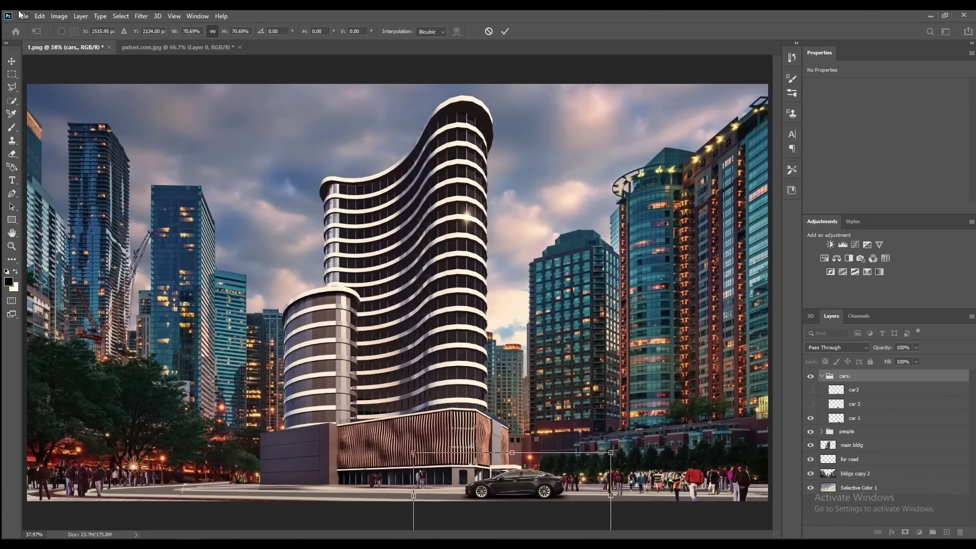
click(57, 16)
click(188, 401)
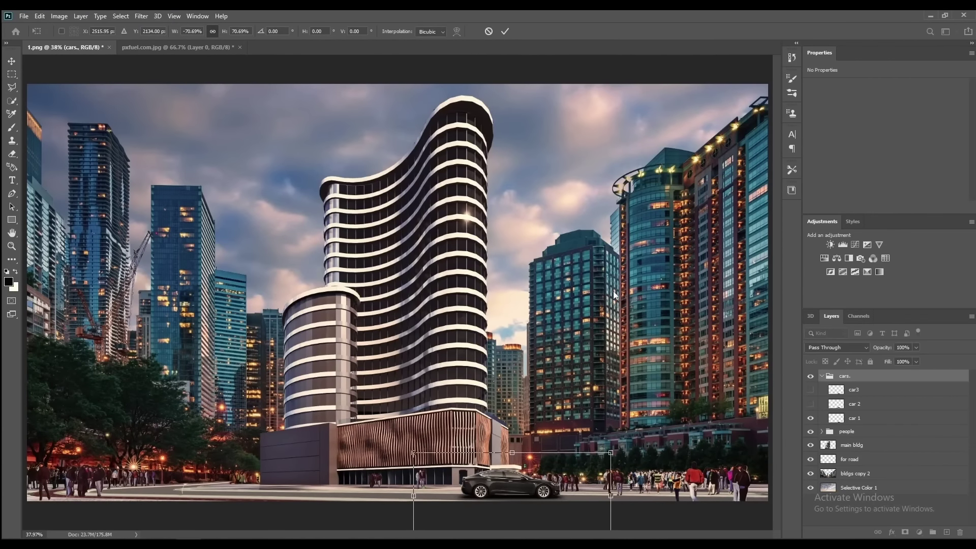
drag(574, 475, 562, 475)
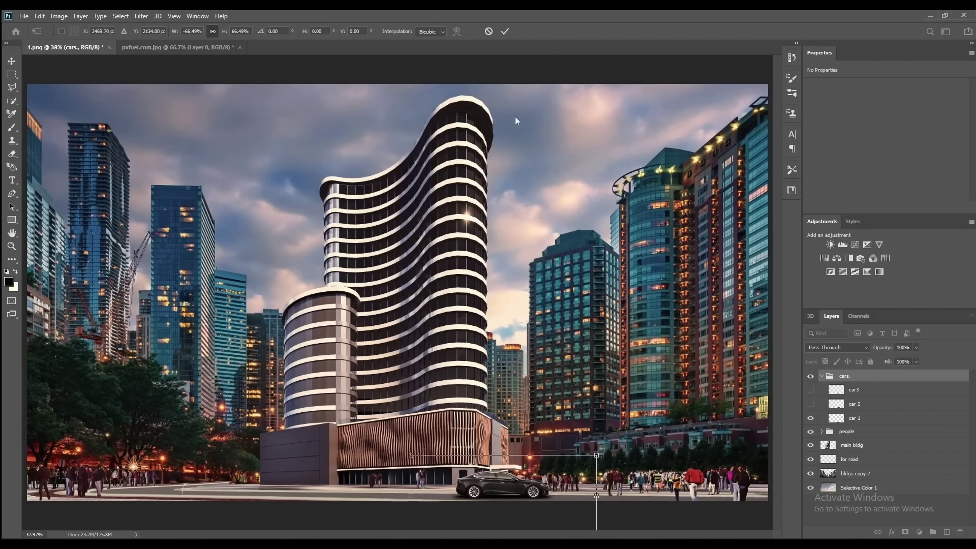
key(Return)
click(141, 15)
Apply a horizontal 45-pixel Motion Blur to the car, then shrink the pasted white van.
click(859, 417)
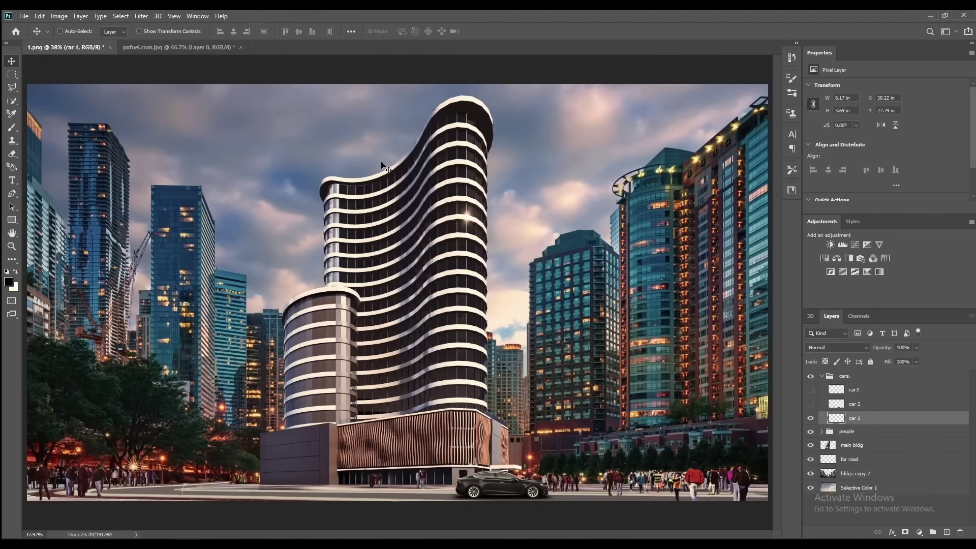
click(141, 15)
mouse_move(177, 131)
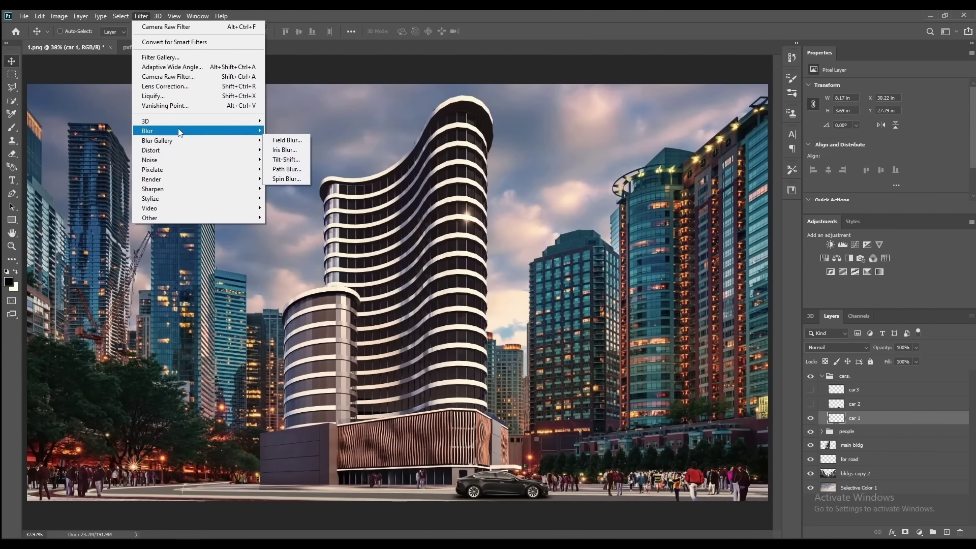
click(290, 192)
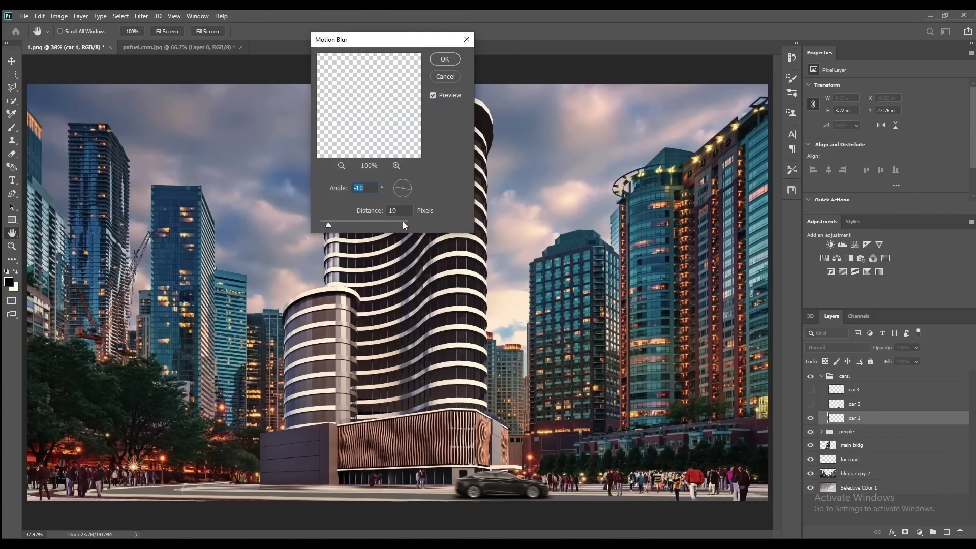
click(395, 188)
mouse_move(329, 224)
mouse_down()
mouse_move(352, 224)
mouse_move(336, 224)
mouse_up()
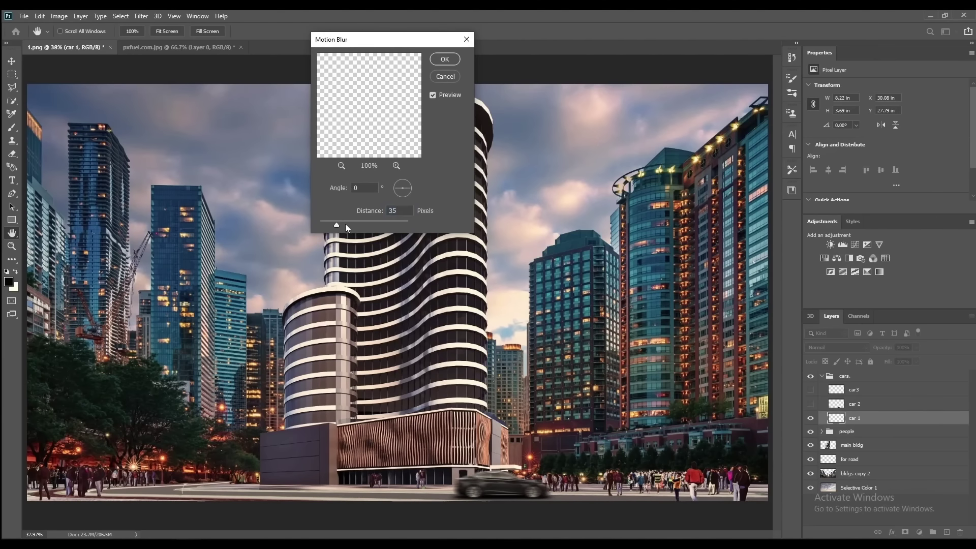
drag(343, 225, 340, 225)
key(shift+Tab)
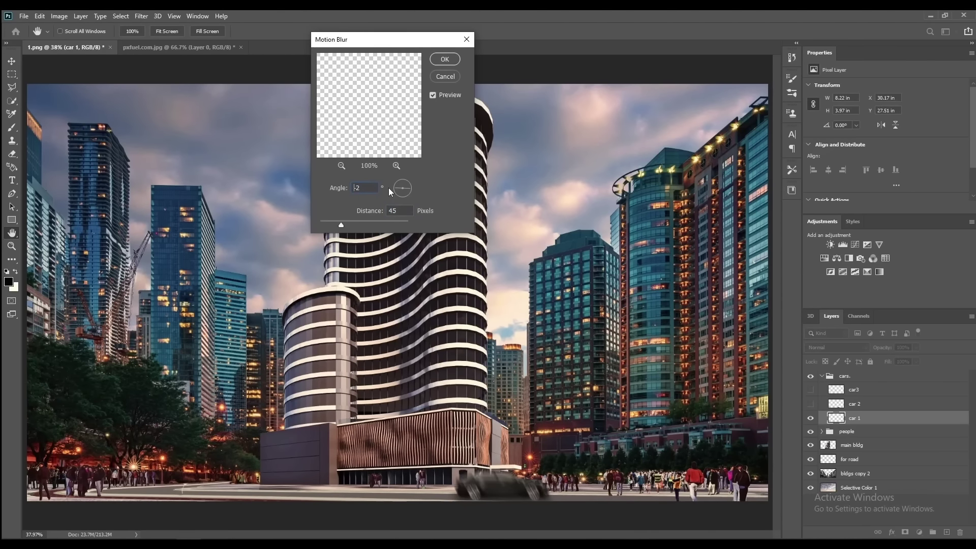
click(449, 60)
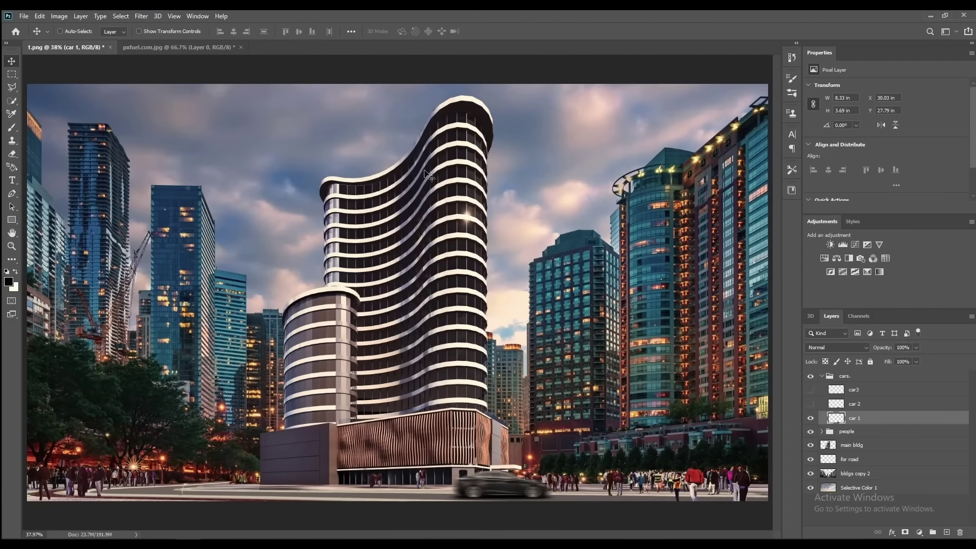
mouse_move(511, 250)
mouse_down()
mouse_move(397, 289)
mouse_move(448, 479)
mouse_move(259, 481)
mouse_up()
Flip the van to face right, moving it left along the street and shrinking it.
click(39, 16)
click(218, 405)
drag(318, 457, 294, 464)
click(505, 31)
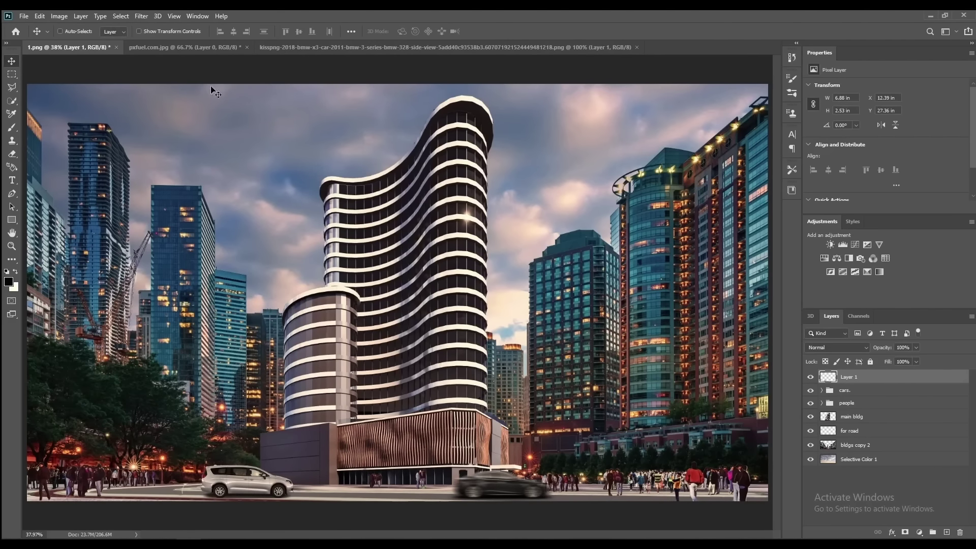
Reapply the same motion blur to the van, nudge it further left and shrink it slightly.
click(142, 16)
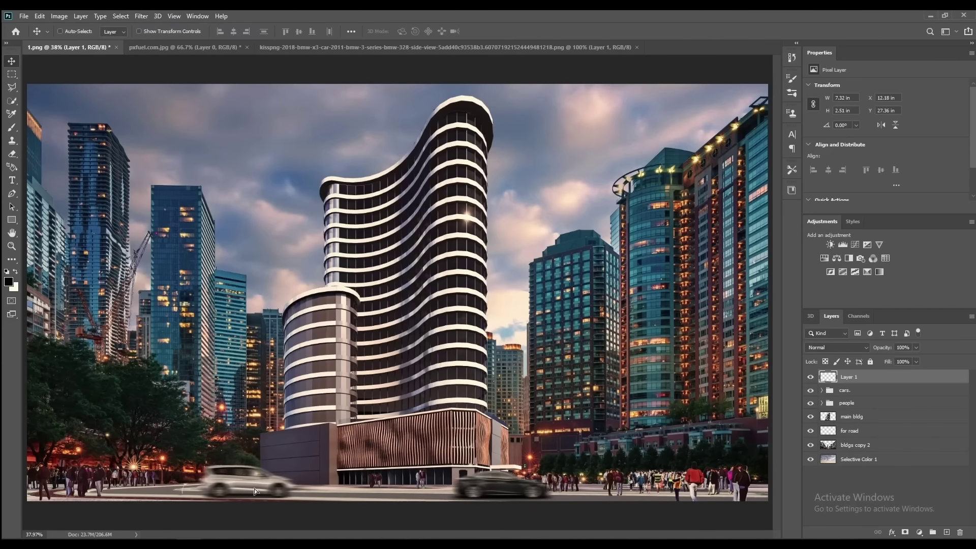
drag(254, 491, 232, 489)
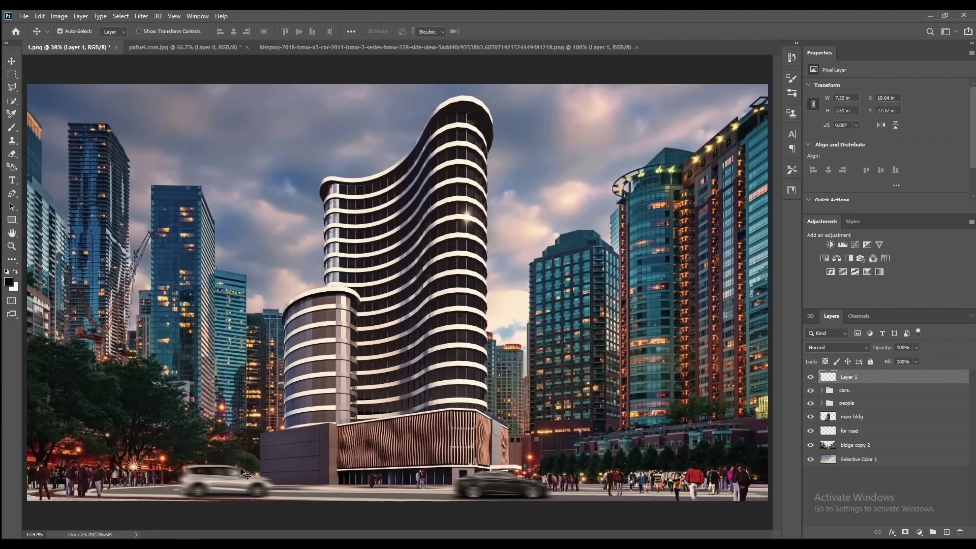
drag(275, 465, 270, 466)
key(Return)
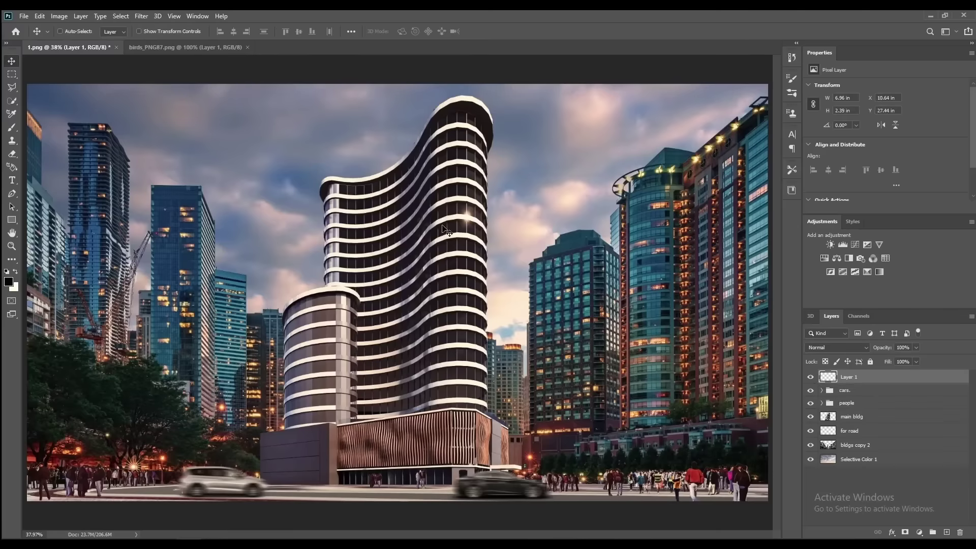
Enlarge the pasted bird flock and place a copy in the upper-right sky, then deselect.
key(ctrl+t)
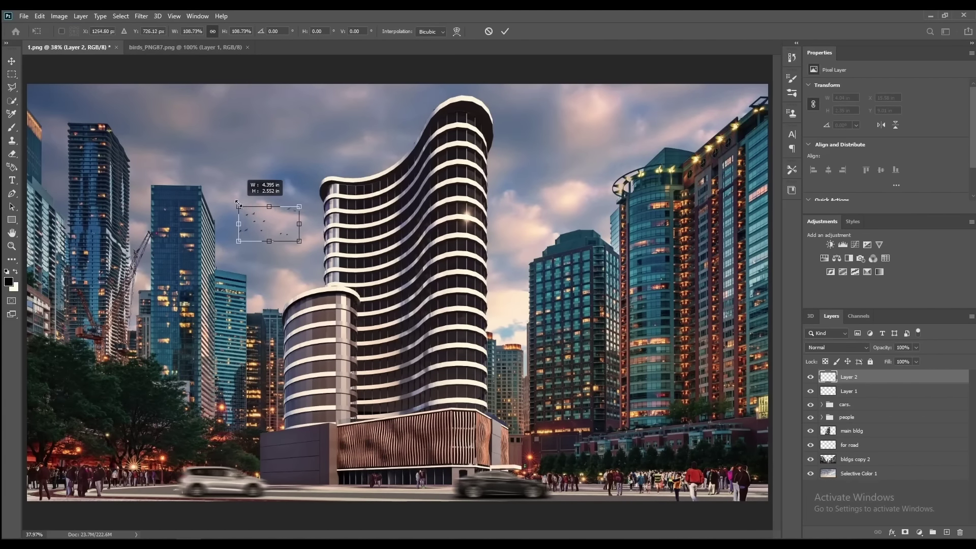
drag(297, 202, 310, 196)
click(505, 32)
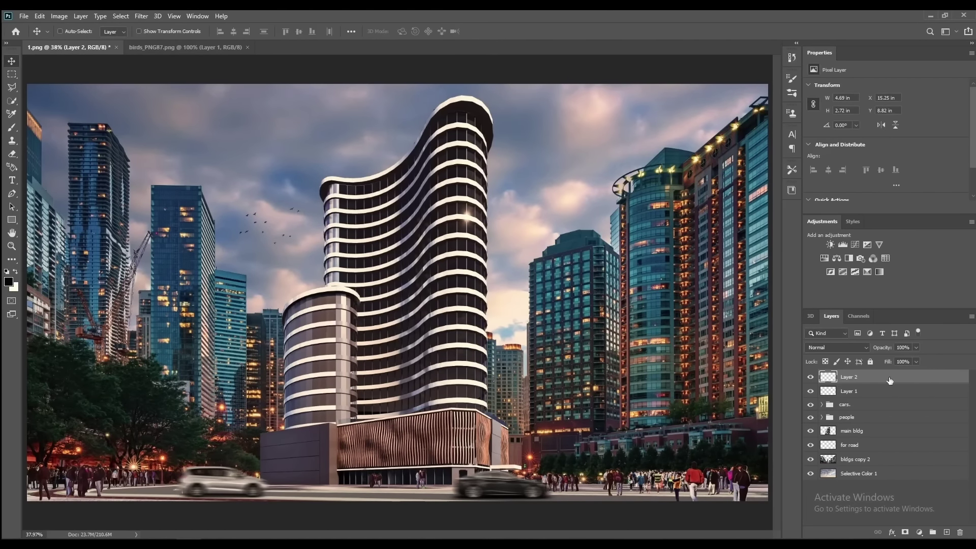
mouse_move(256, 242)
mouse_down()
mouse_move(554, 168)
mouse_move(533, 188)
mouse_up()
key(m)
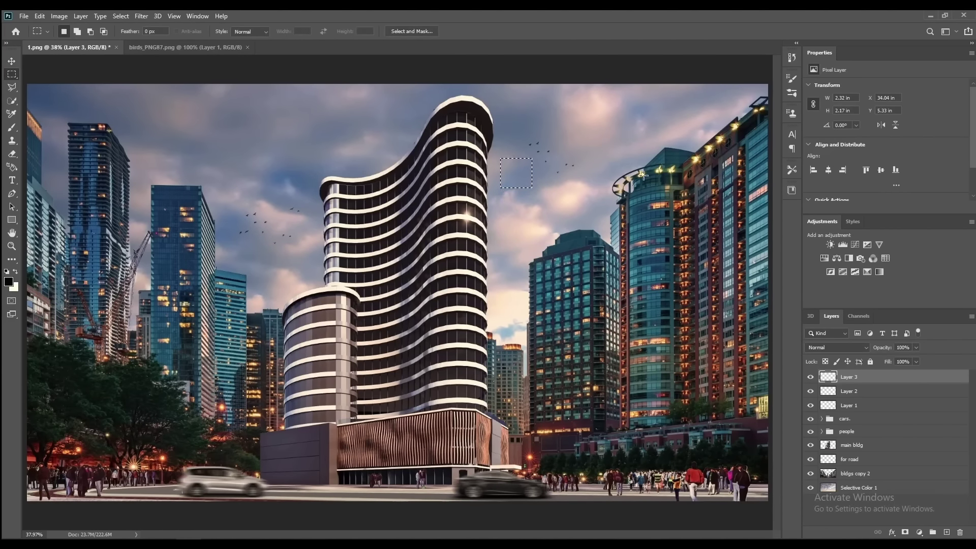
key(z)
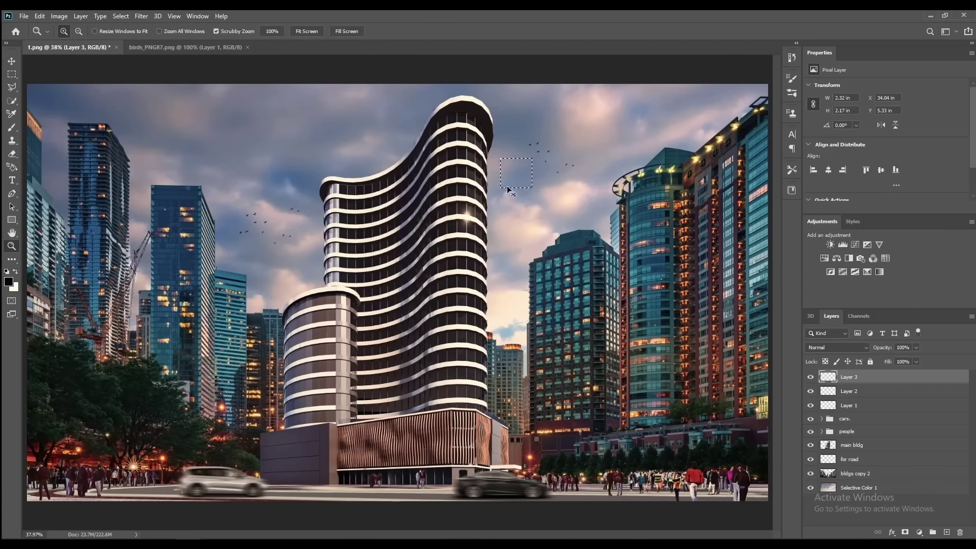
key(ctrl+d)
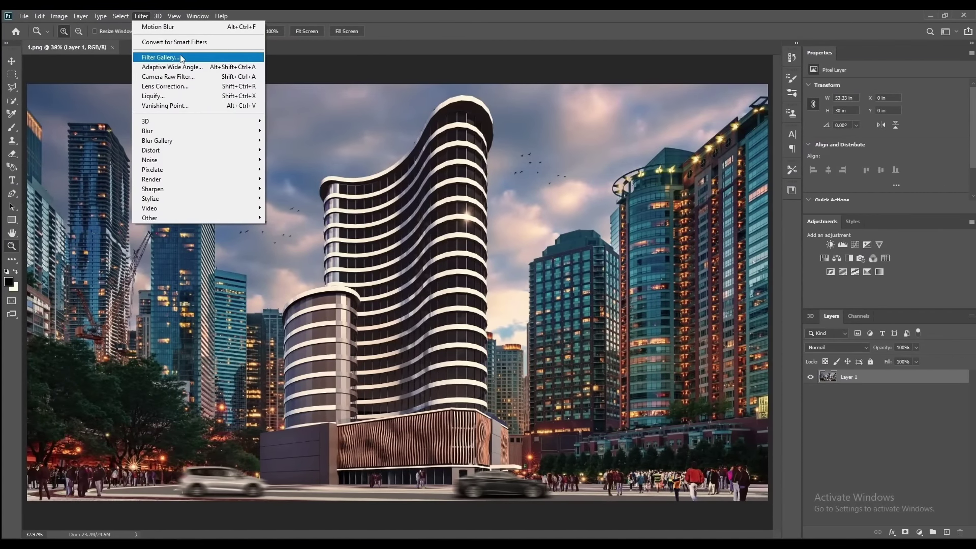
In Camera Raw, warm and brighten the image, add dehaze, vibrance and saturation, and pull down curve highlights.
click(173, 77)
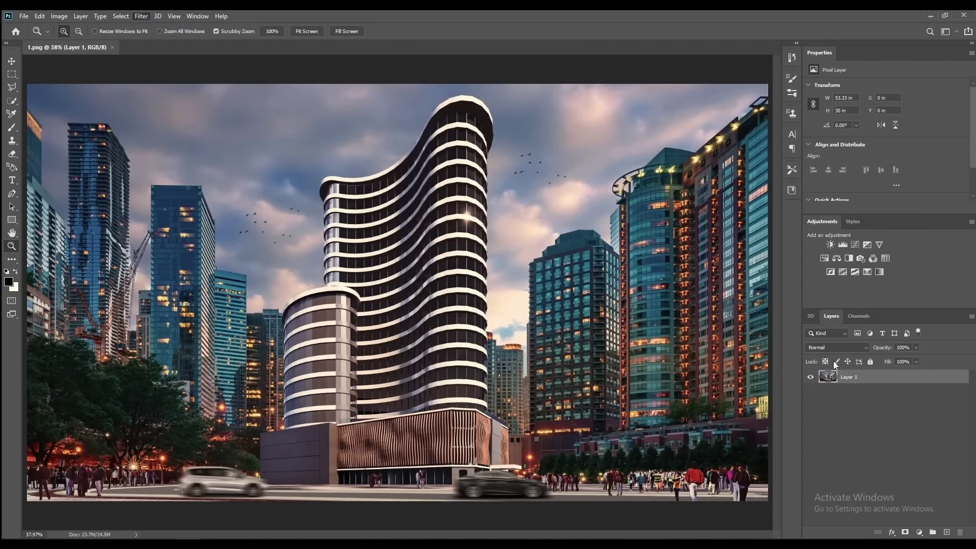
mouse_move(756, 206)
mouse_down()
mouse_move(742, 285)
mouse_move(750, 302)
mouse_move(732, 317)
mouse_move(752, 357)
mouse_move(749, 413)
mouse_up()
drag(743, 429, 752, 429)
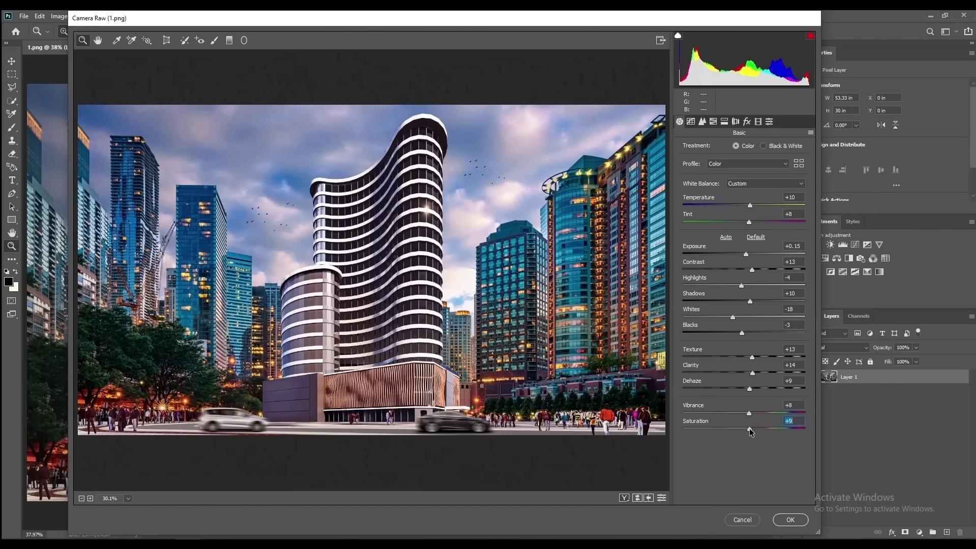
click(691, 122)
drag(744, 312, 748, 360)
Add light sharpening, a little film grain and a slight vignette.
click(702, 121)
drag(684, 164, 698, 164)
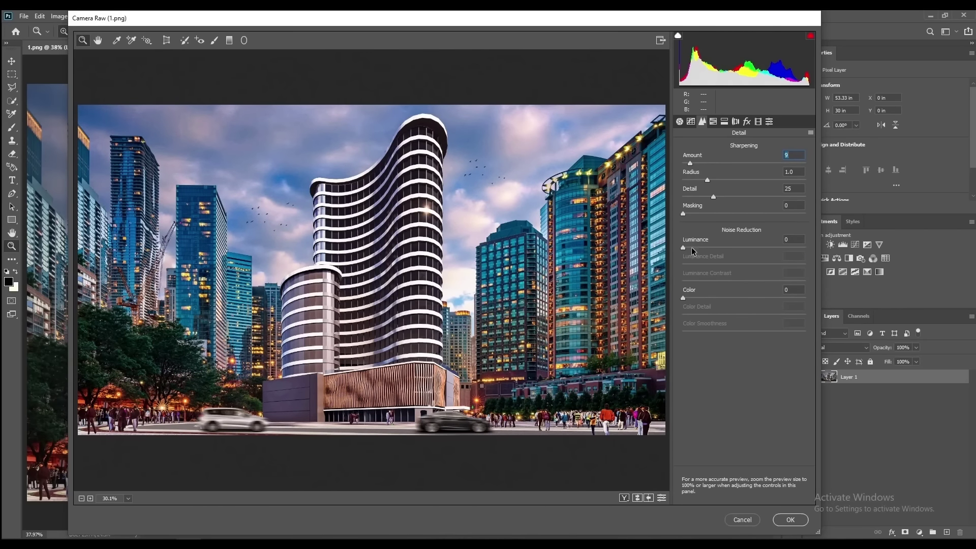
click(747, 122)
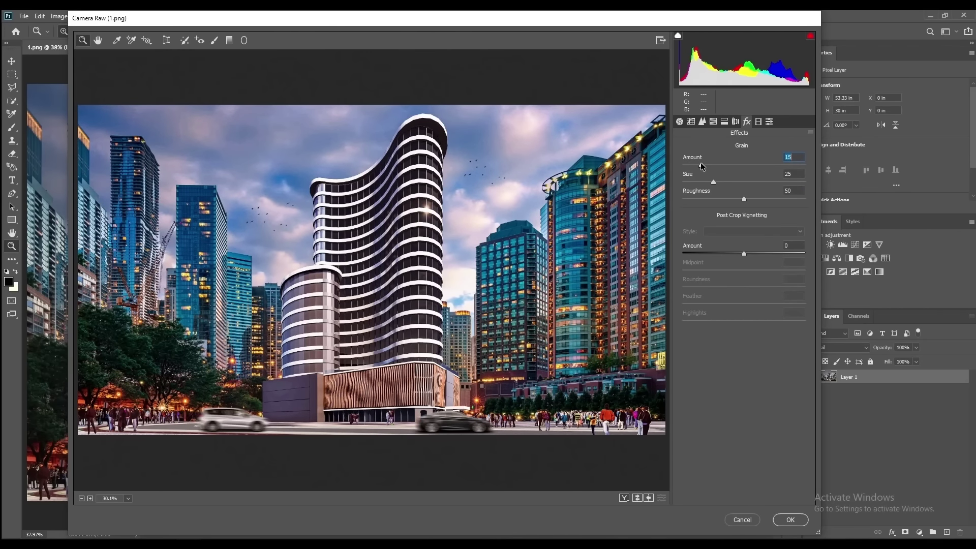
drag(700, 165, 697, 166)
drag(744, 252, 740, 254)
click(793, 520)
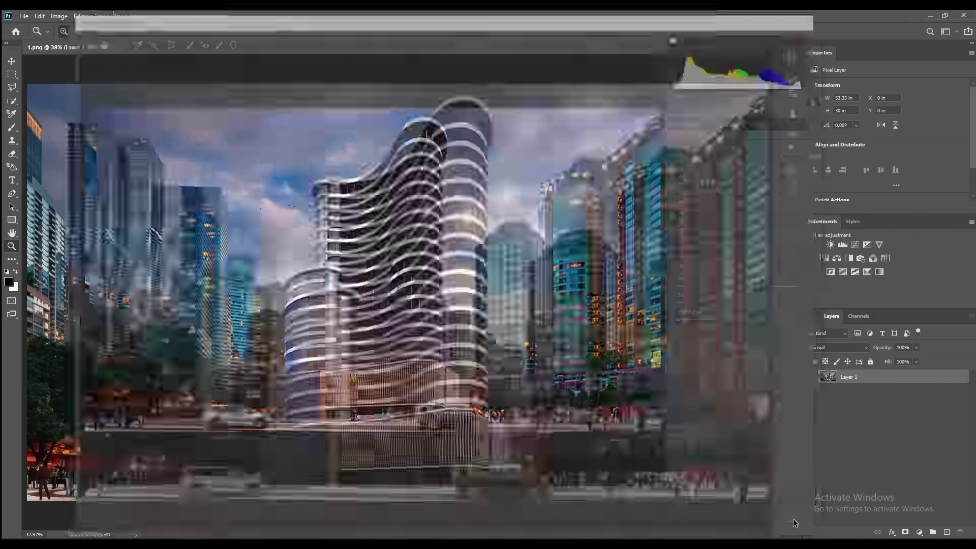